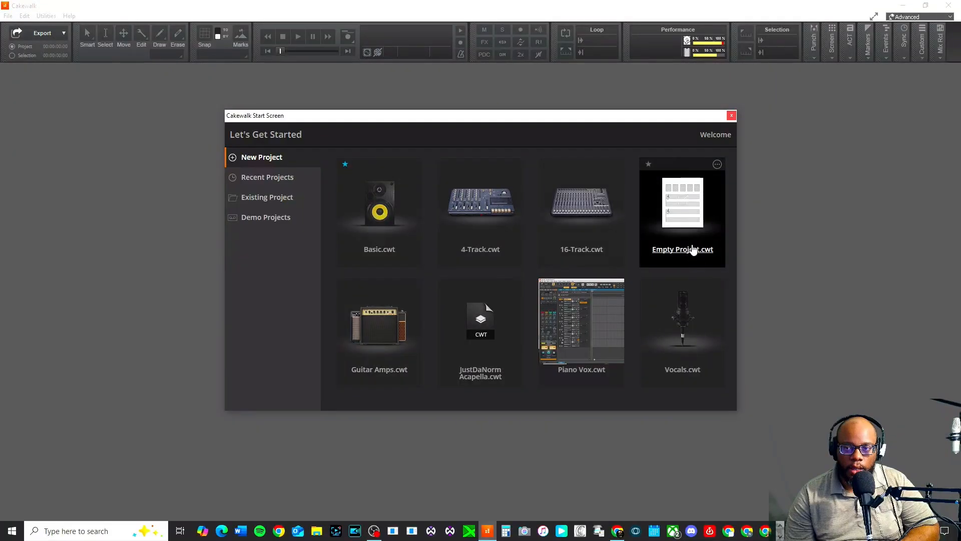
Step: Create a project from the Empty Project template and open the preferences
left_click(782, 251)
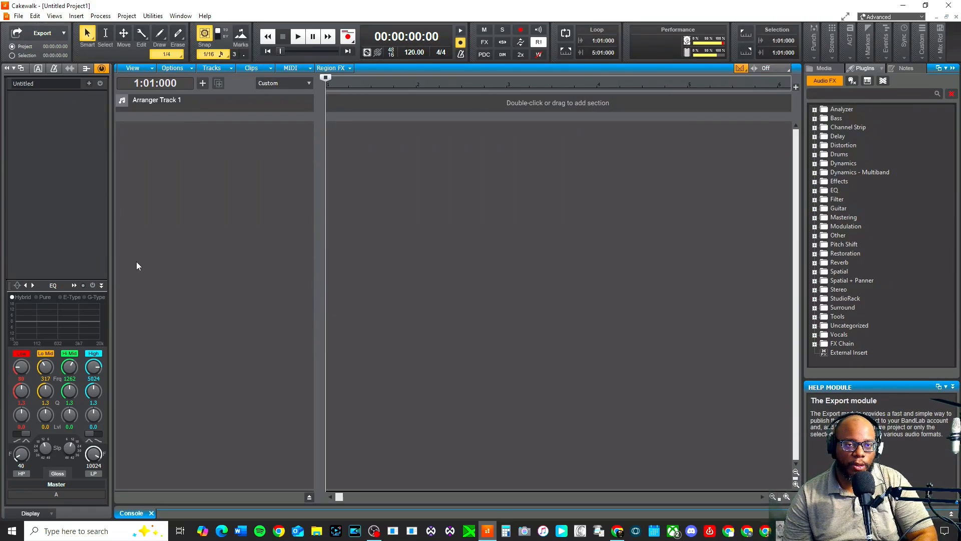
key("p")
left_click_drag(416, 89, 355, 90)
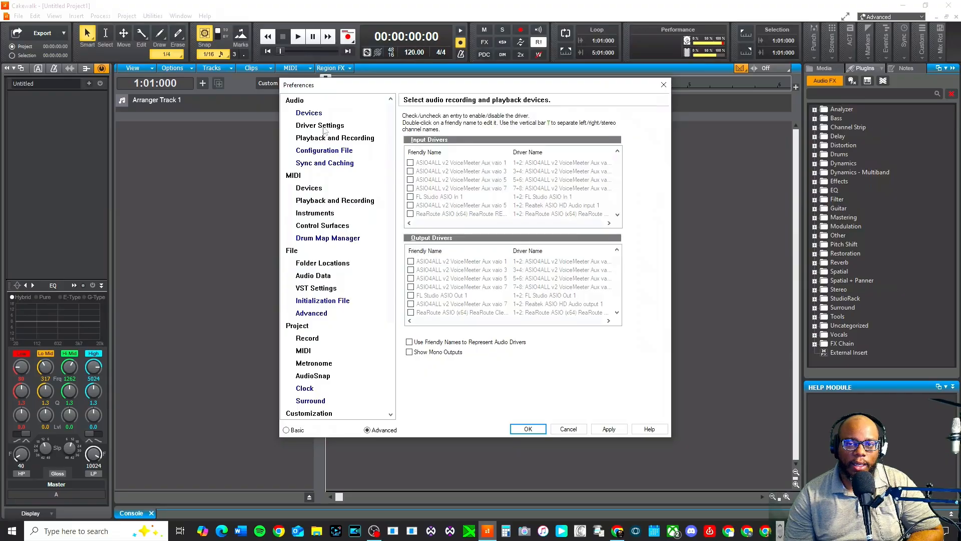
Step: Examine the audio driver settings and the buffer size in the ZOOM L-8 ASIO control panel
left_click(324, 129)
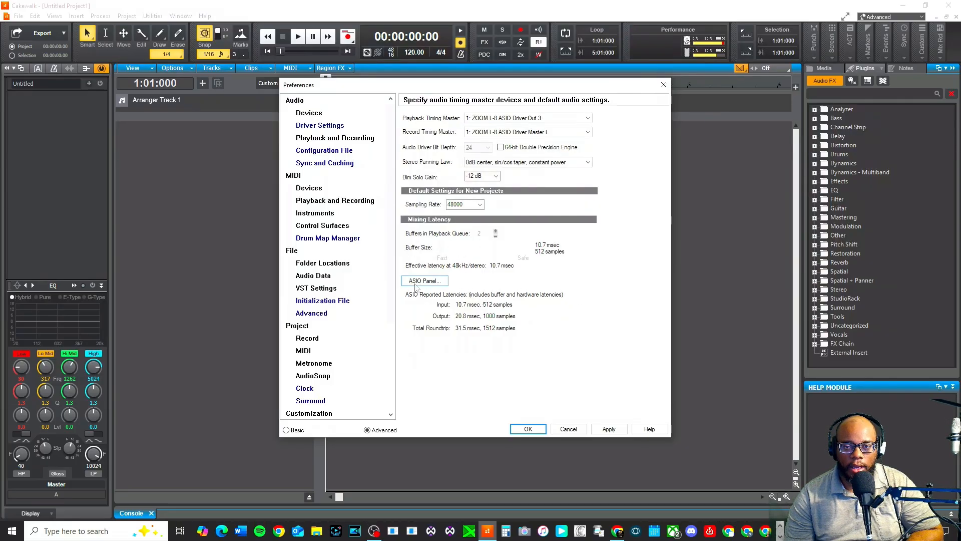
left_click(309, 113)
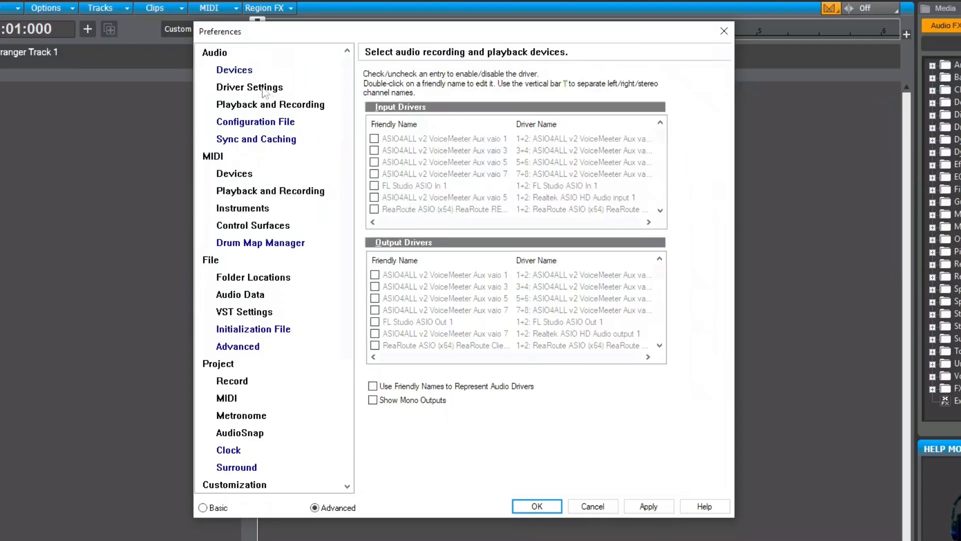
left_click(264, 90)
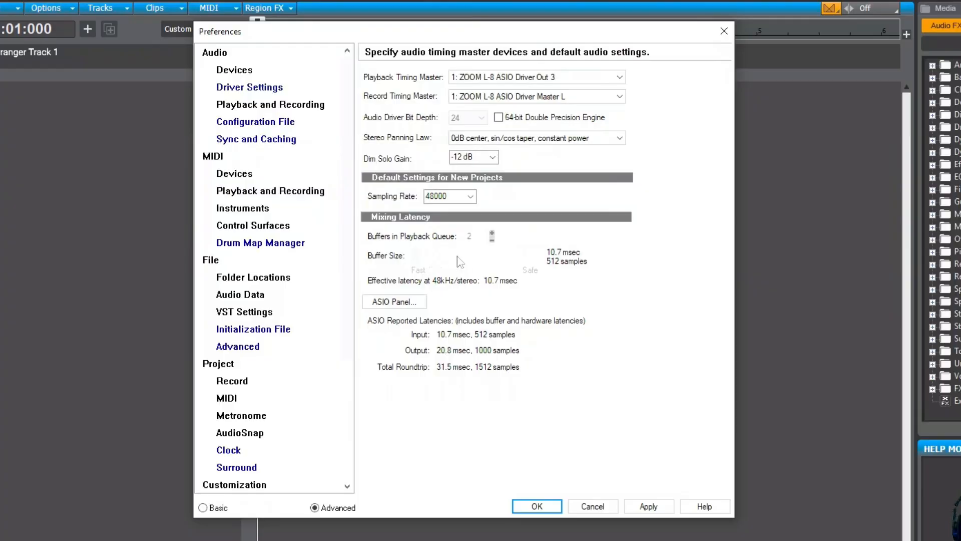
left_click(390, 303)
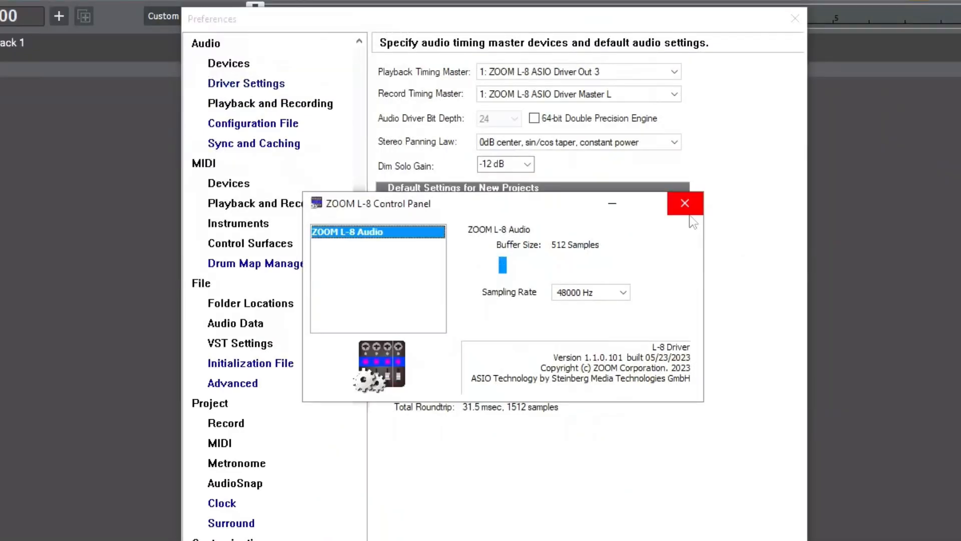
left_click(871, 82)
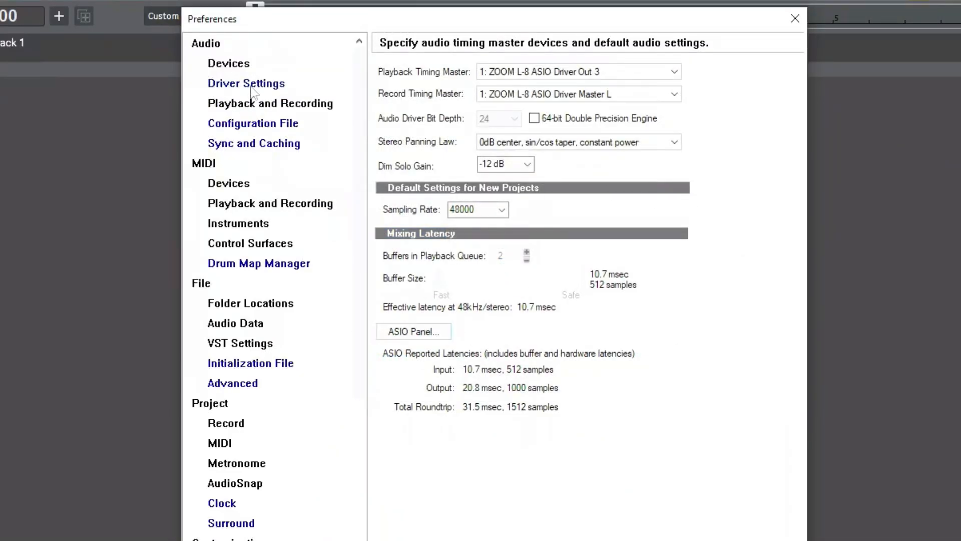
Step: Set the audio driver mode to MME (32-Bit) and reassign the missing output to Line (ZOOM L-8 Audio)
left_click(242, 68)
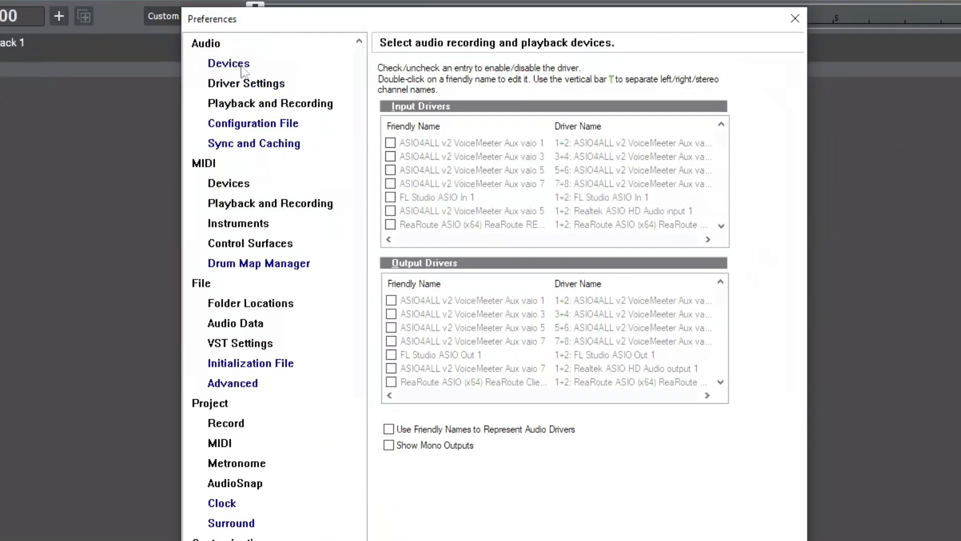
left_click(251, 102)
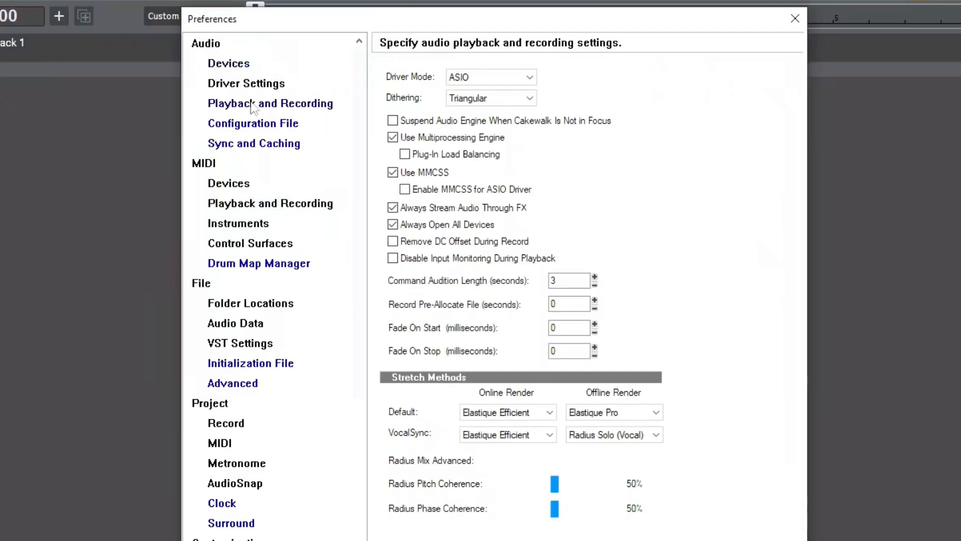
left_click(498, 79)
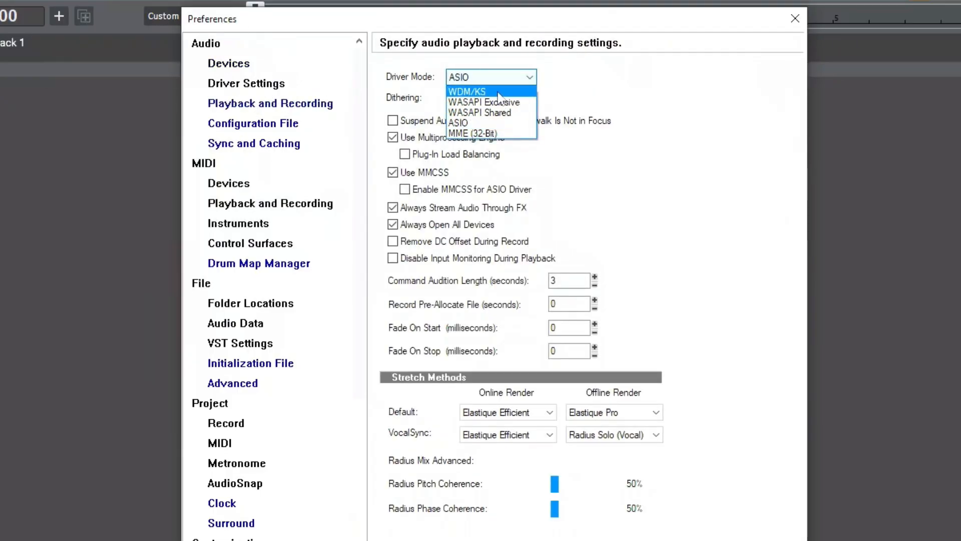
left_click(473, 133)
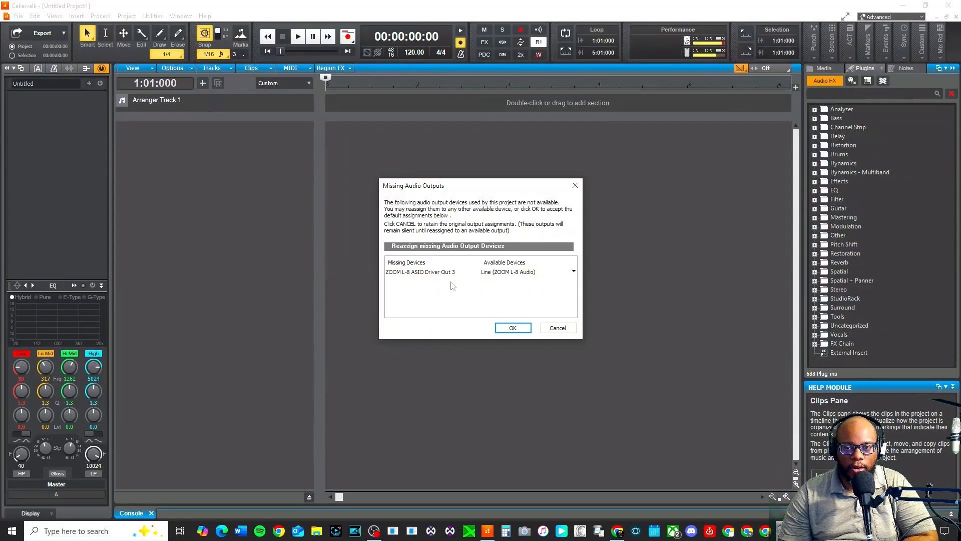
left_click_drag(462, 189, 405, 175)
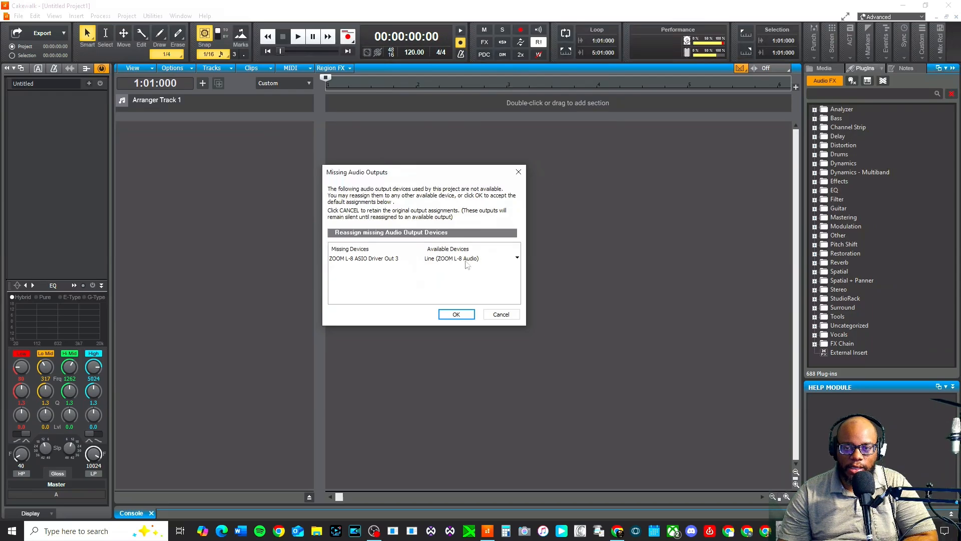
left_click(455, 313)
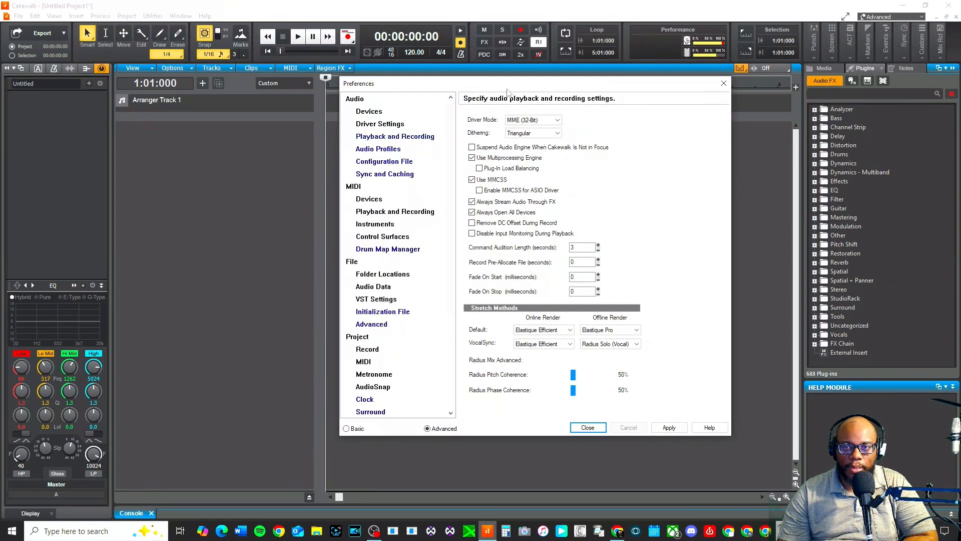
Step: Raise the mixing latency buffer size in the audio driver settings to about 70 msec
left_click_drag(507, 90, 438, 93)
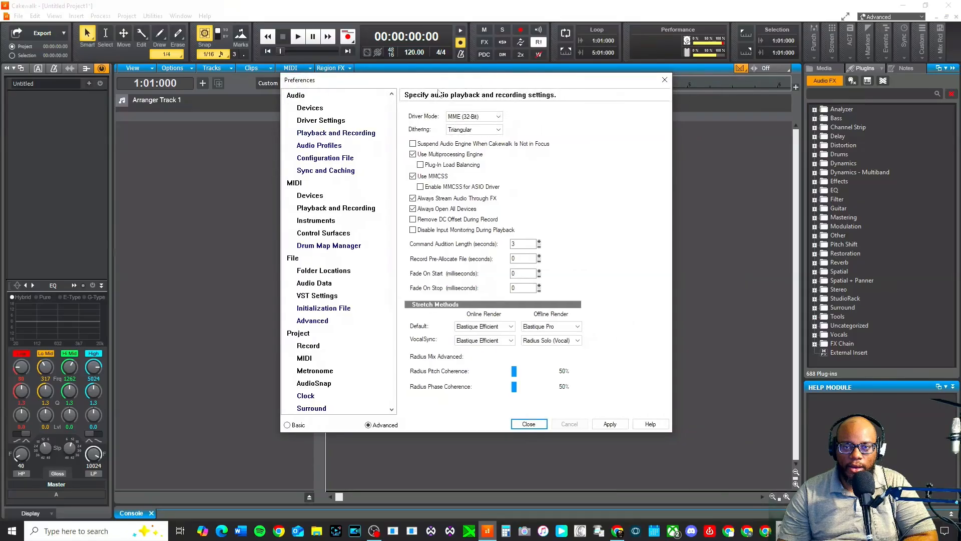
left_click(323, 123)
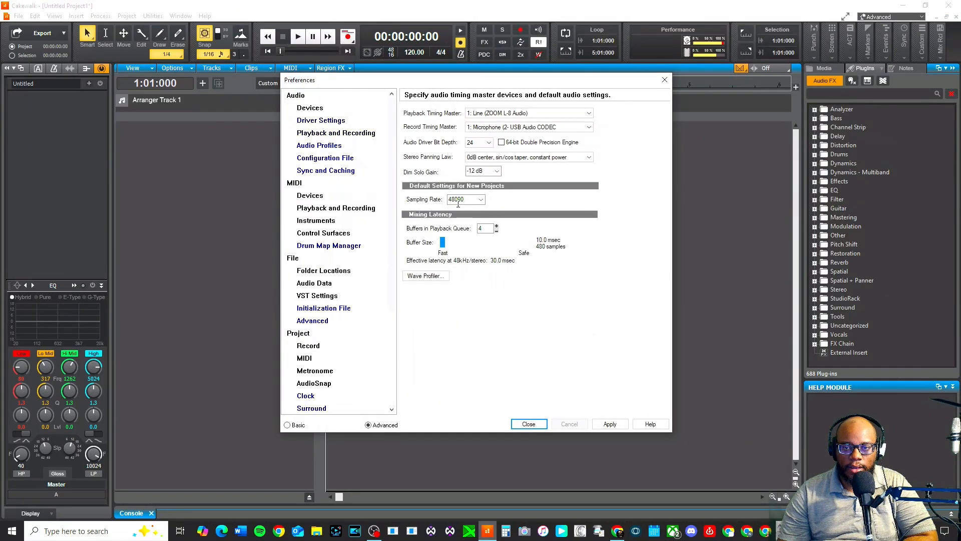
mouse_move(460, 244)
left_mouse_down()
mouse_move(510, 247)
mouse_move(456, 246)
mouse_move(488, 248)
mouse_move(469, 251)
left_mouse_up()
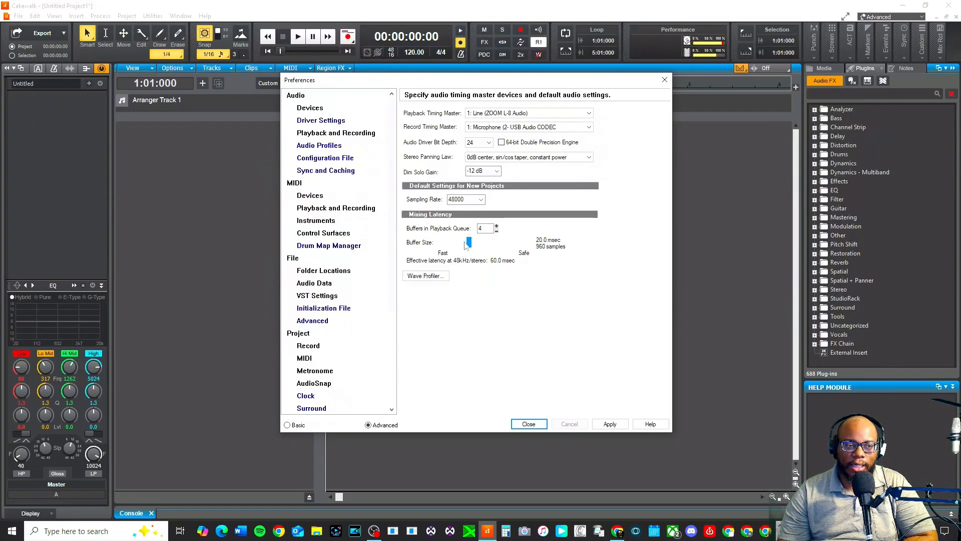
left_click_drag(465, 244, 482, 249)
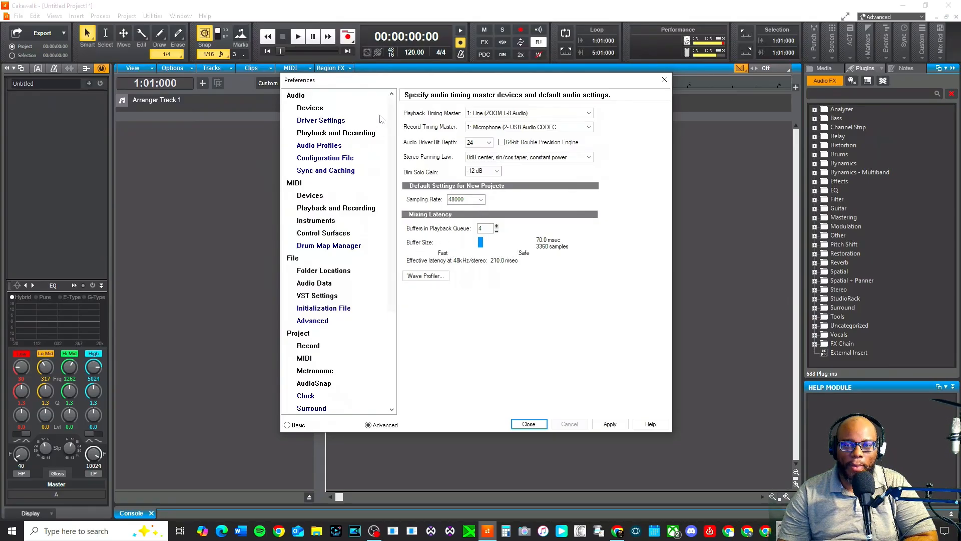
left_click_drag(480, 242, 482, 239)
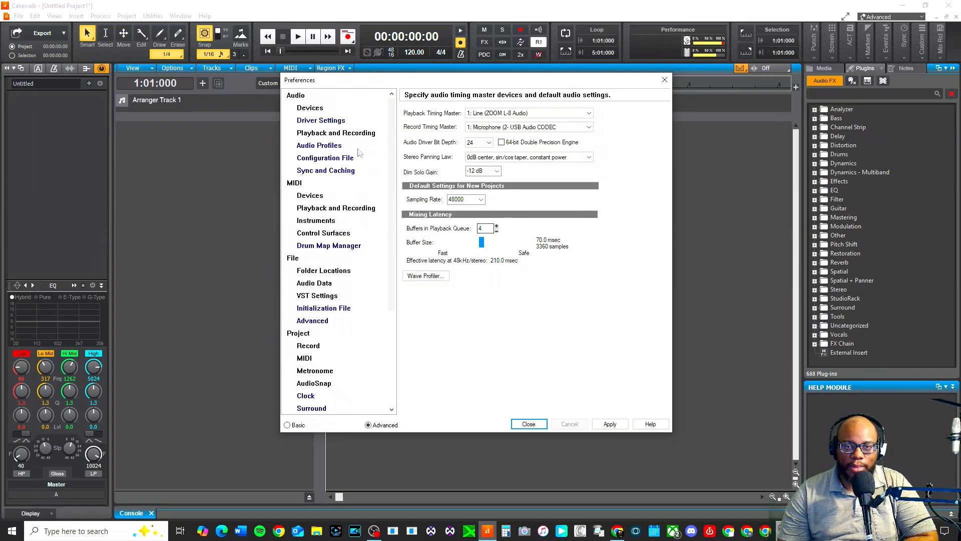
Step: Look through the preference categories and review the audio input and output devices and driver settings
left_click(314, 108)
left_click(323, 133)
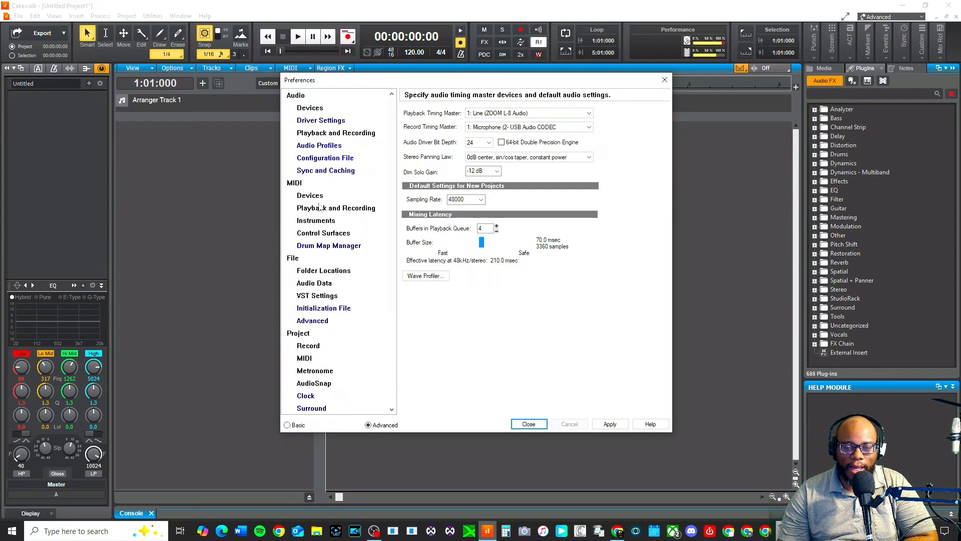
scroll(330, 336, "down", 4)
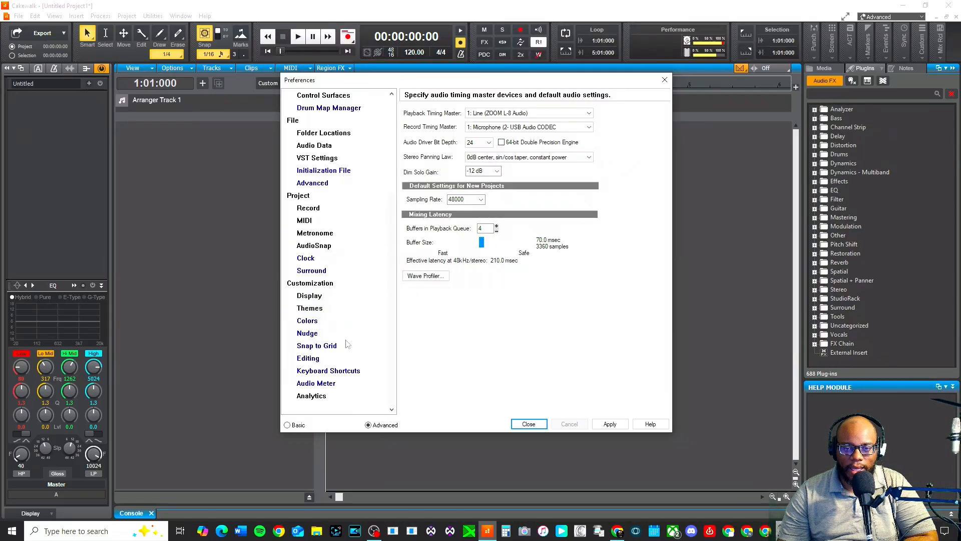
scroll(346, 335, "up", 4)
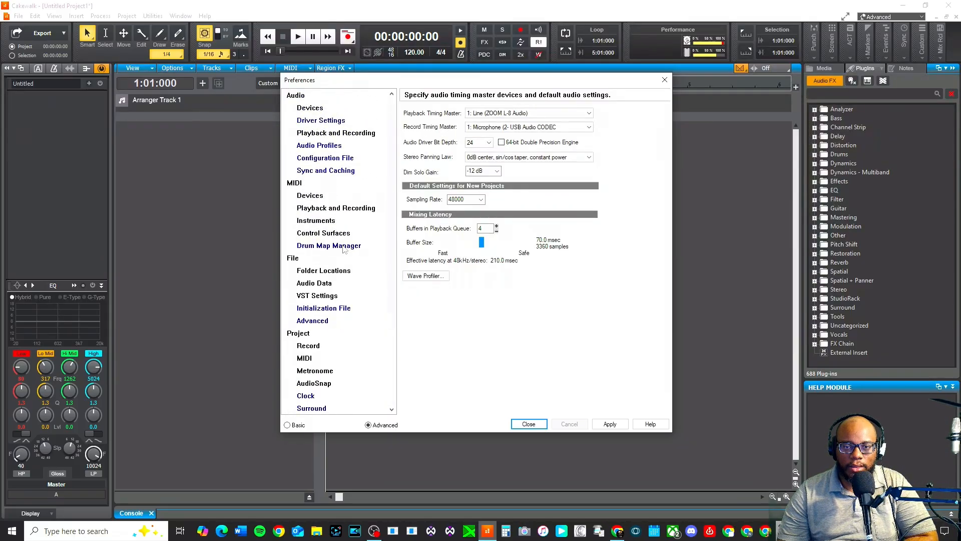
left_click(313, 109)
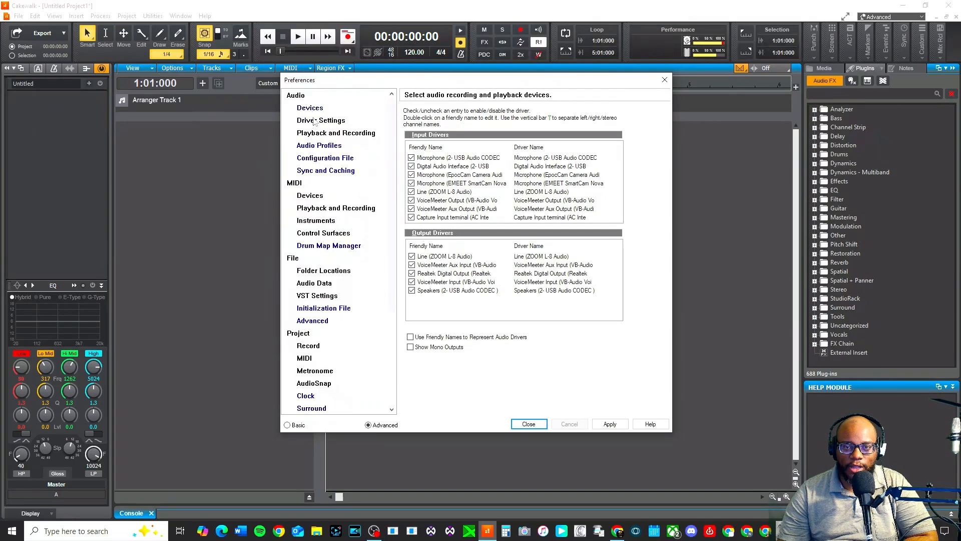
left_click(317, 122)
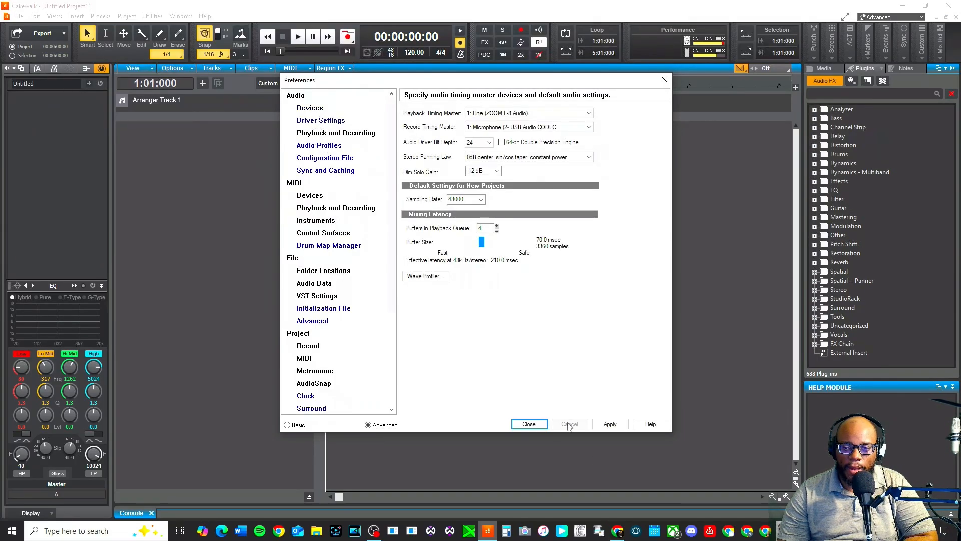
Step: Set the audio playback and recording driver mode to ASIO and close the preferences
left_click(322, 133)
left_click(453, 117)
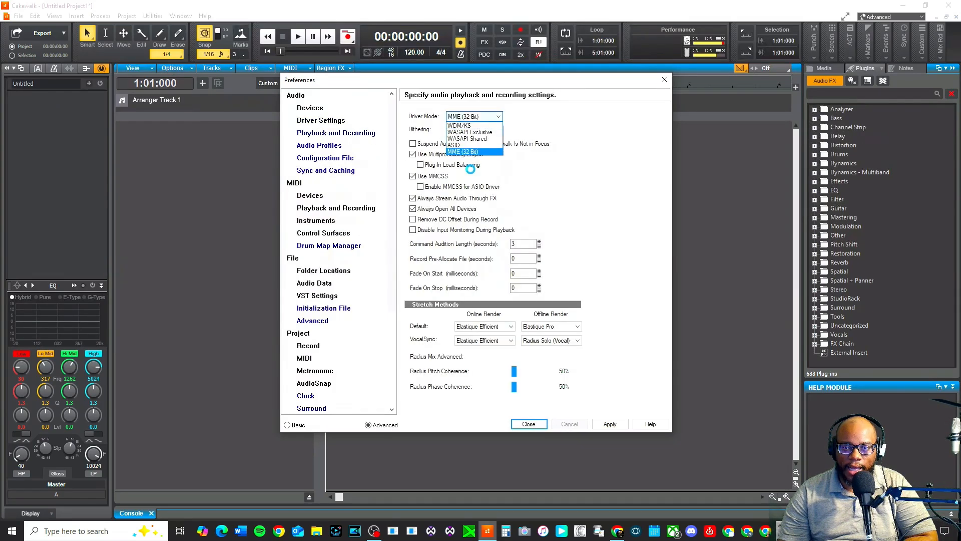
left_click(467, 139)
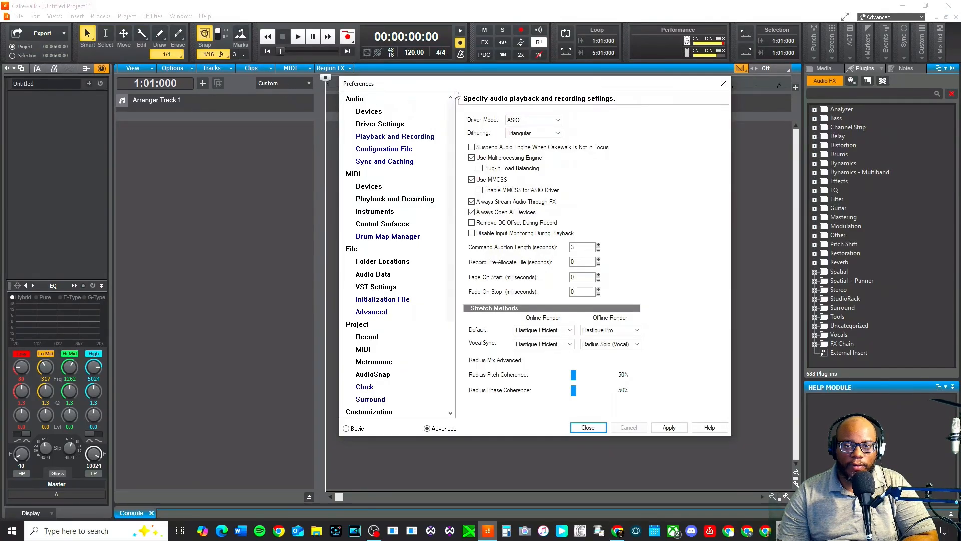
left_click_drag(457, 88, 429, 86)
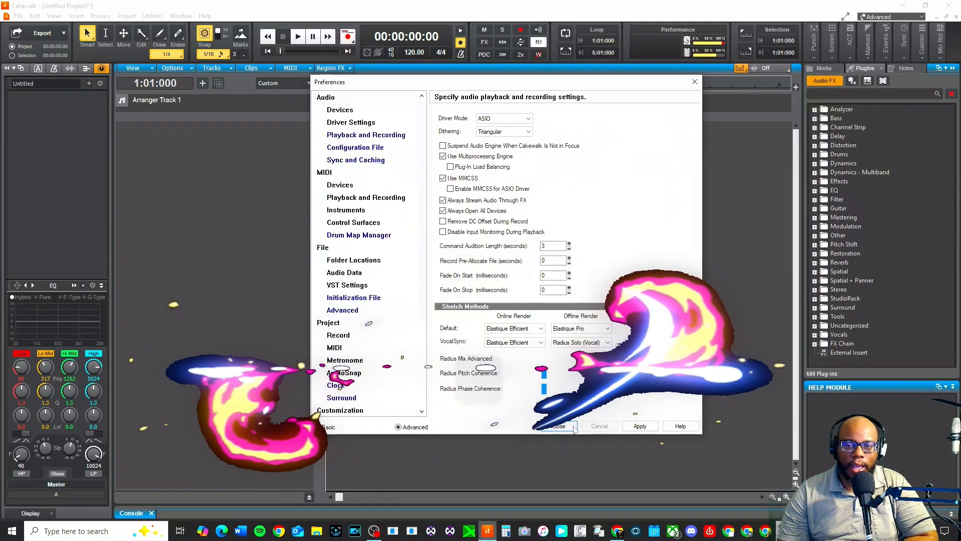
left_click_drag(525, 85, 476, 75)
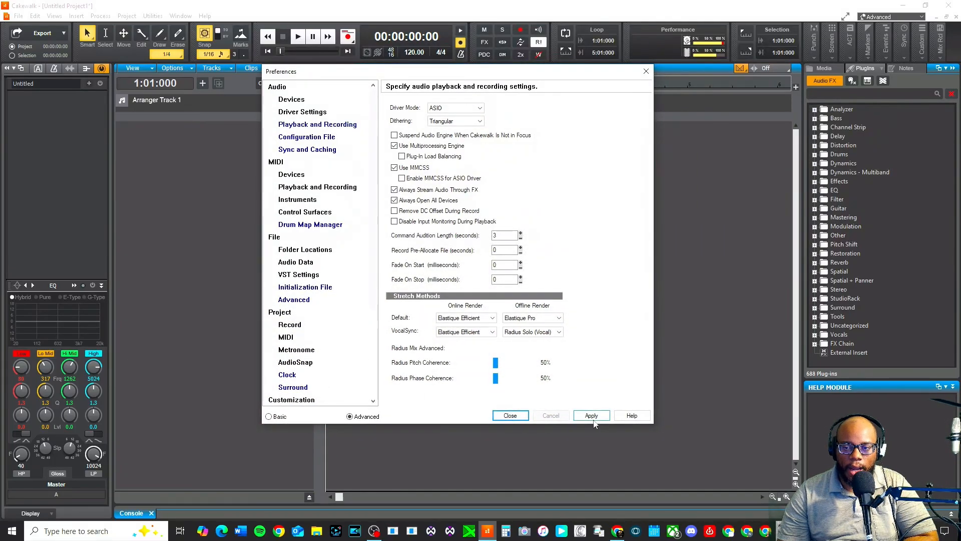
left_click(502, 416)
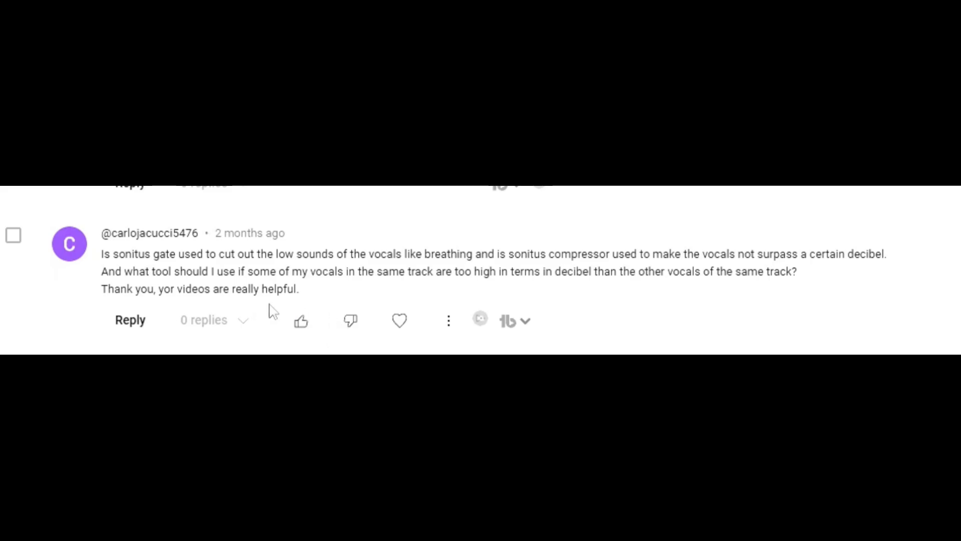
Step: Heart and like the viewer comment asking about the Sonitus gate and compressor
left_click(400, 321)
left_click(300, 321)
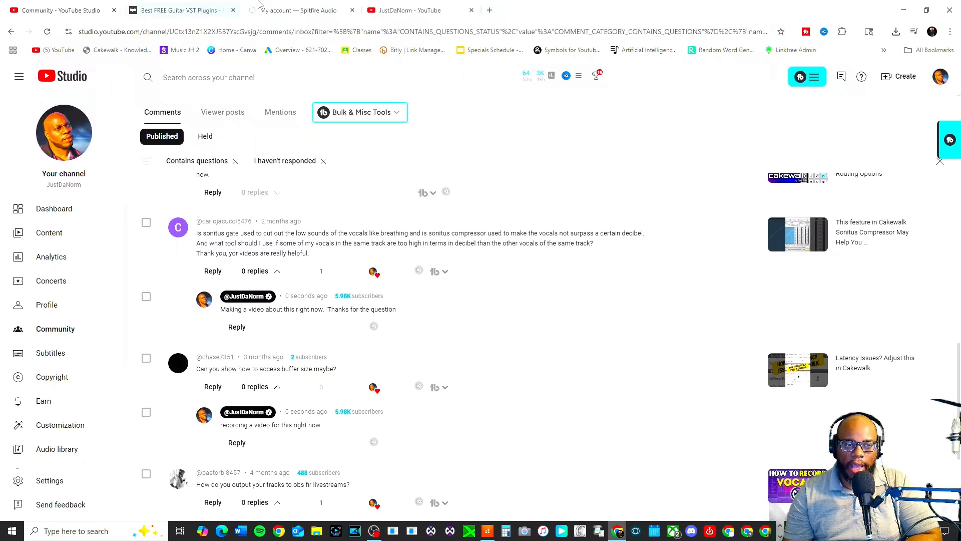
Step: Switch to Cakewalk and add an audio track armed for recording, using input In 1 of the ZOOM L-8 ASIO Driver
left_click(495, 534)
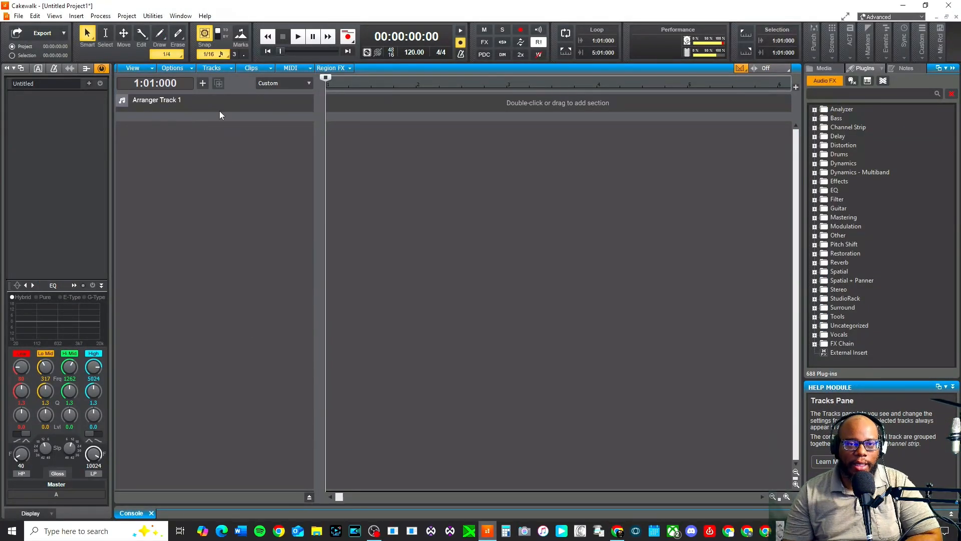
double_click(202, 156)
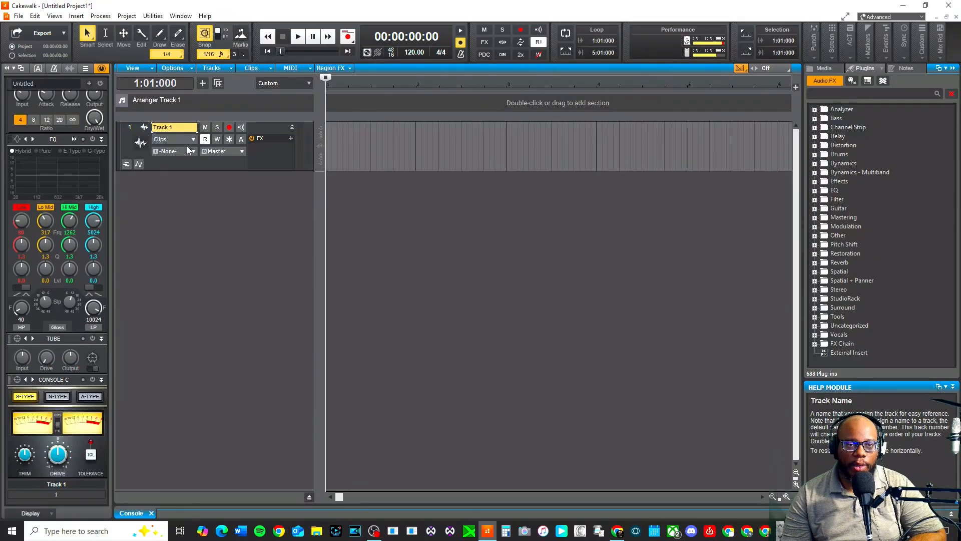
left_click(191, 151)
mouse_move(274, 173)
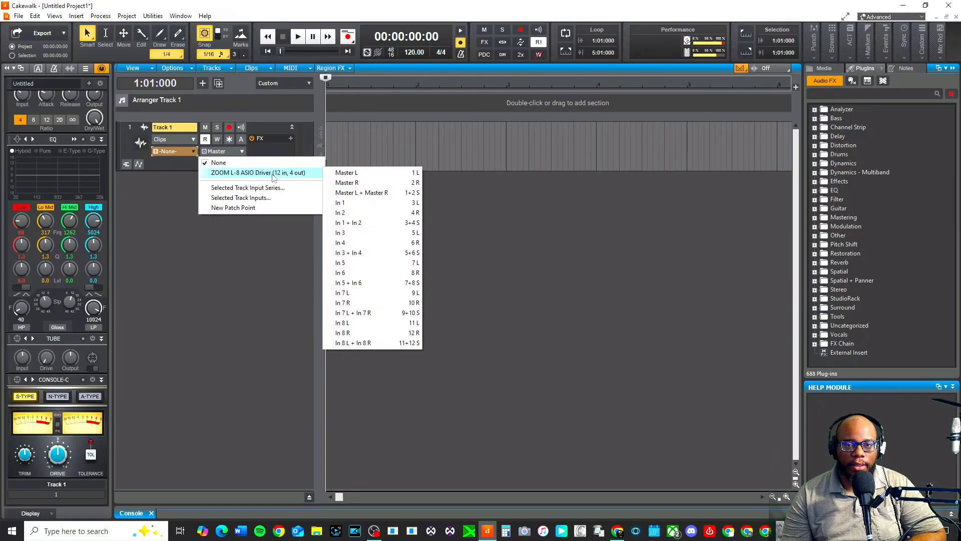
left_click(350, 203)
left_click(229, 129)
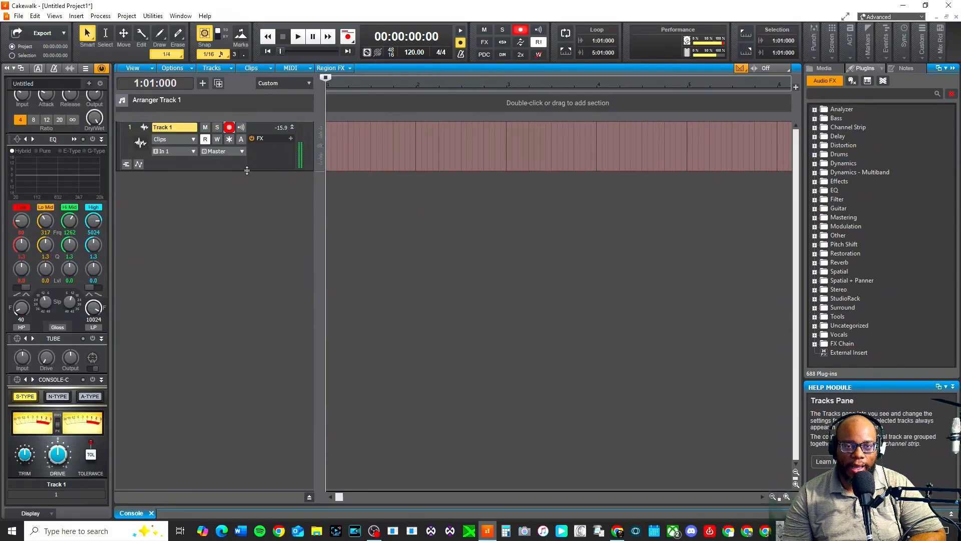
Step: Make the new audio track taller and turn off the metronome during recording
left_click_drag(264, 172, 251, 257)
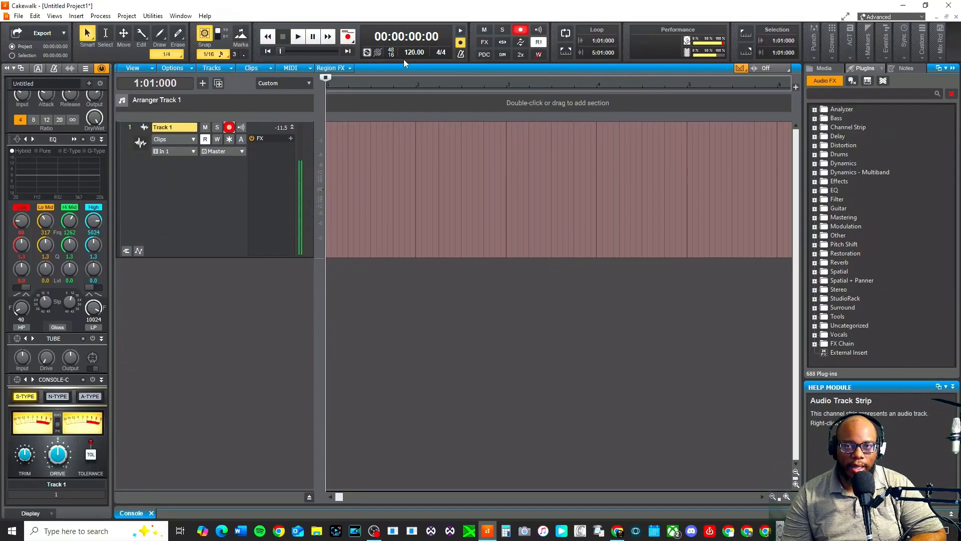
left_click(460, 42)
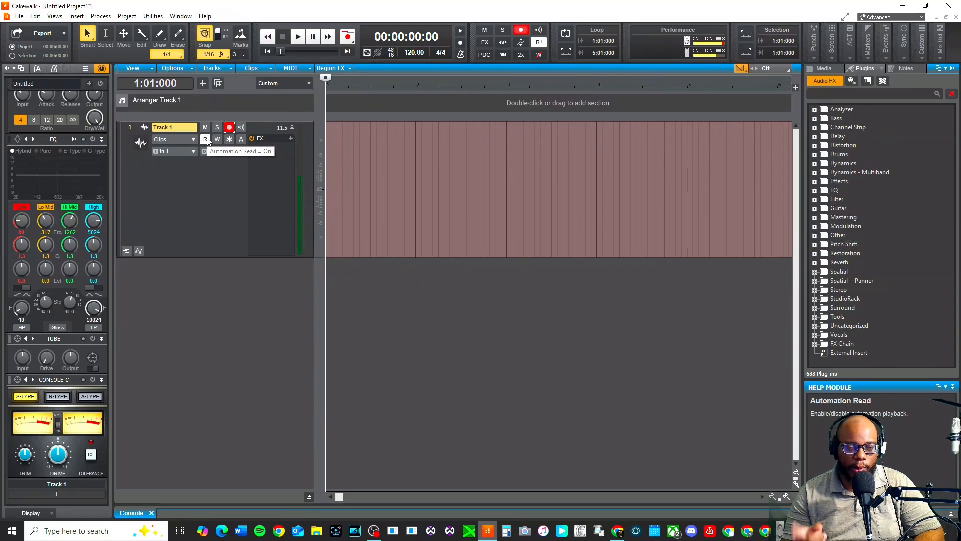
Step: Record a vocal take of about 31 seconds on Track 1 from the project start
key("r")
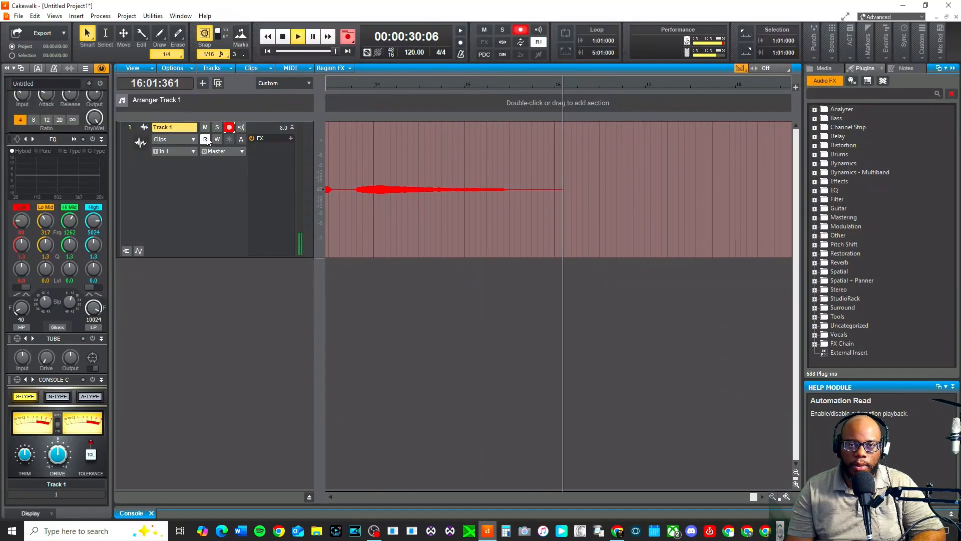
left_click(283, 37)
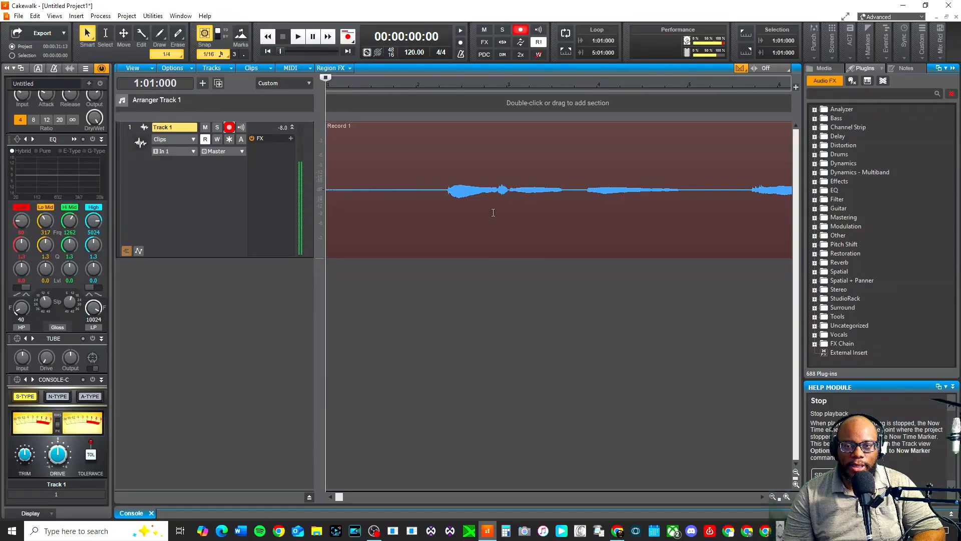
left_click(771, 497)
left_click(772, 497)
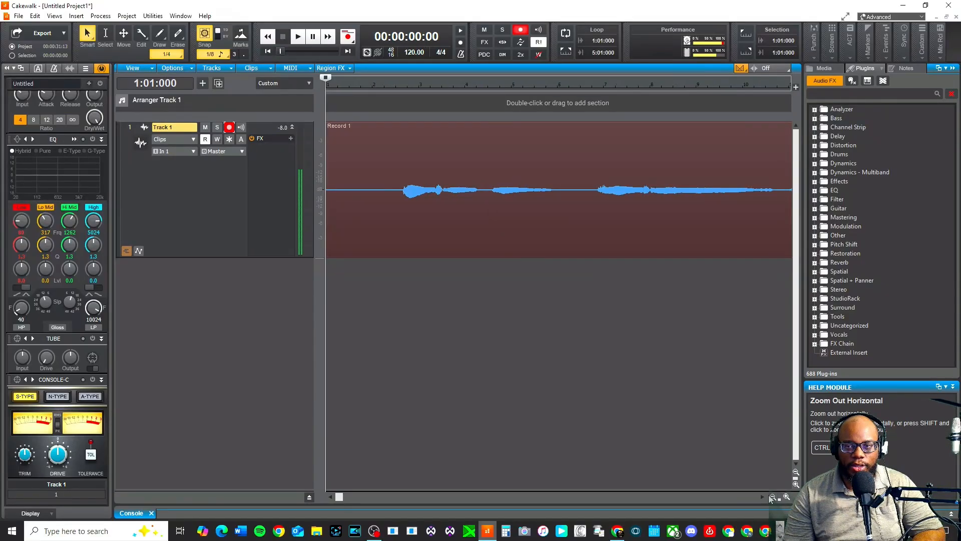
left_click(771, 497)
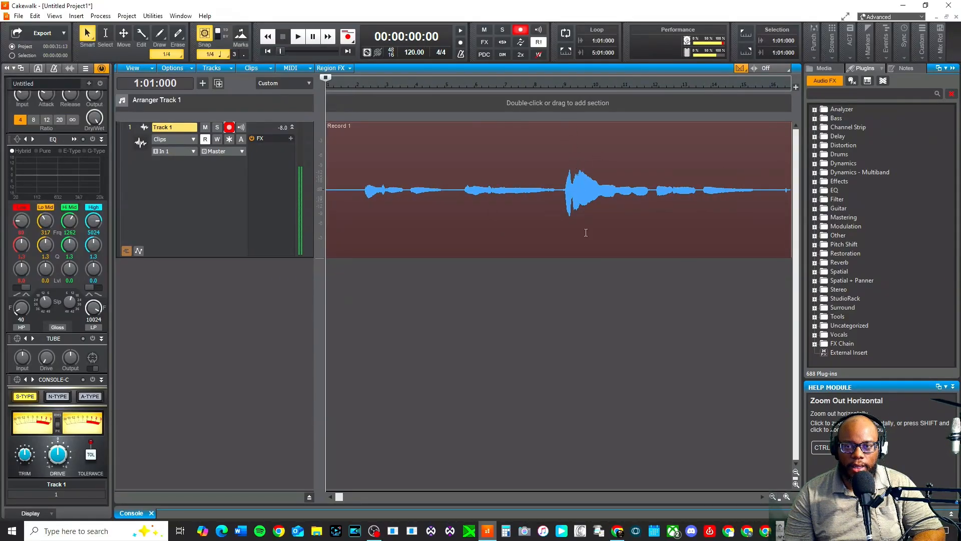
Step: Listen to the recorded take on Track 1, playing it from measure 9 and from measure 2, beat 2
left_click(566, 300)
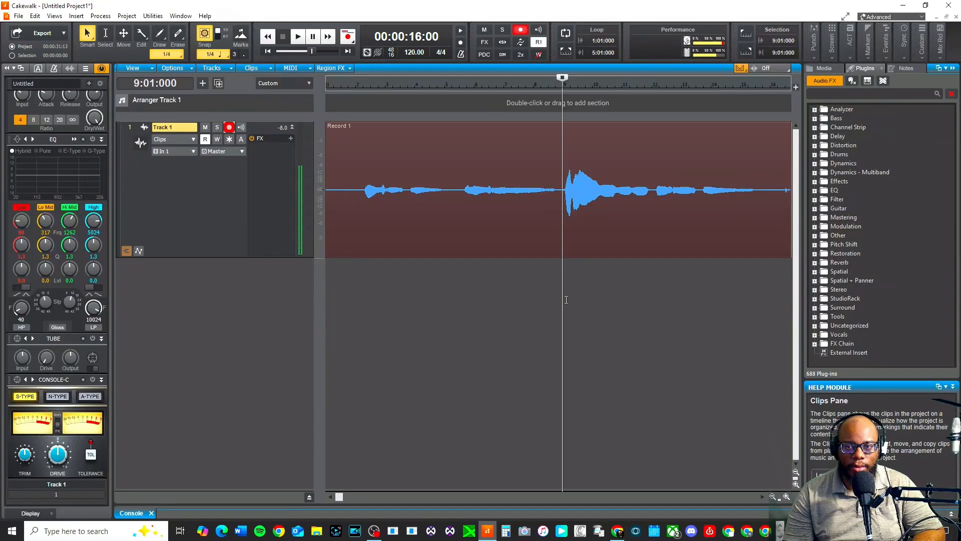
key("space")
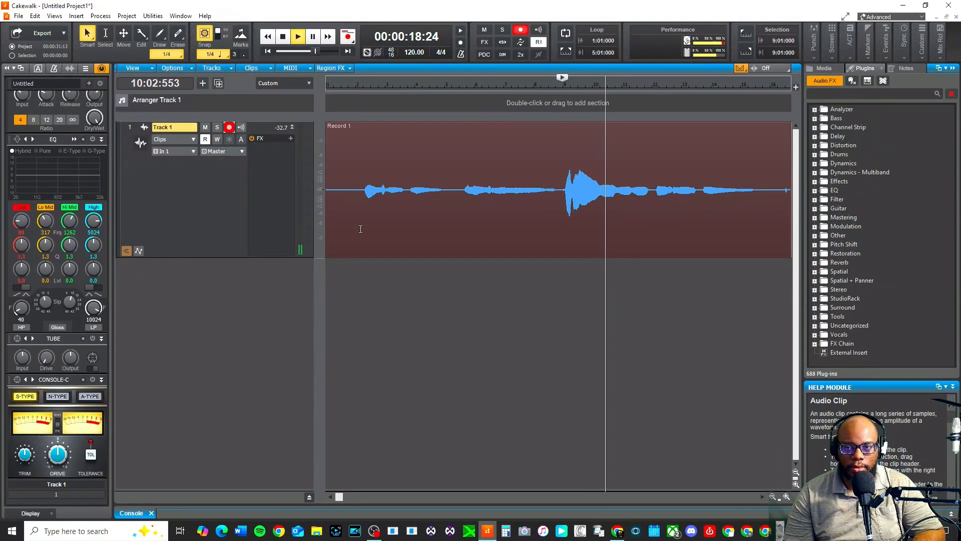
key("space")
key("space")
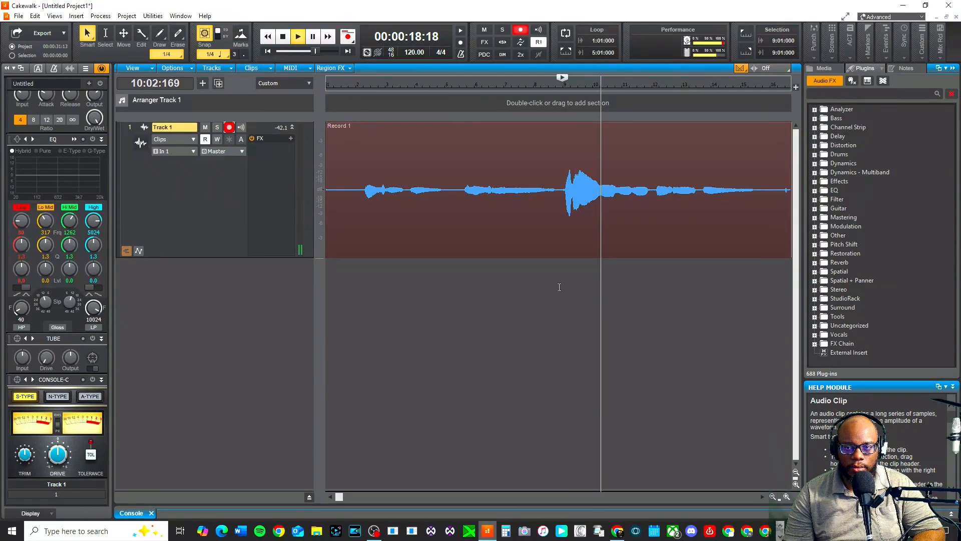
key("space")
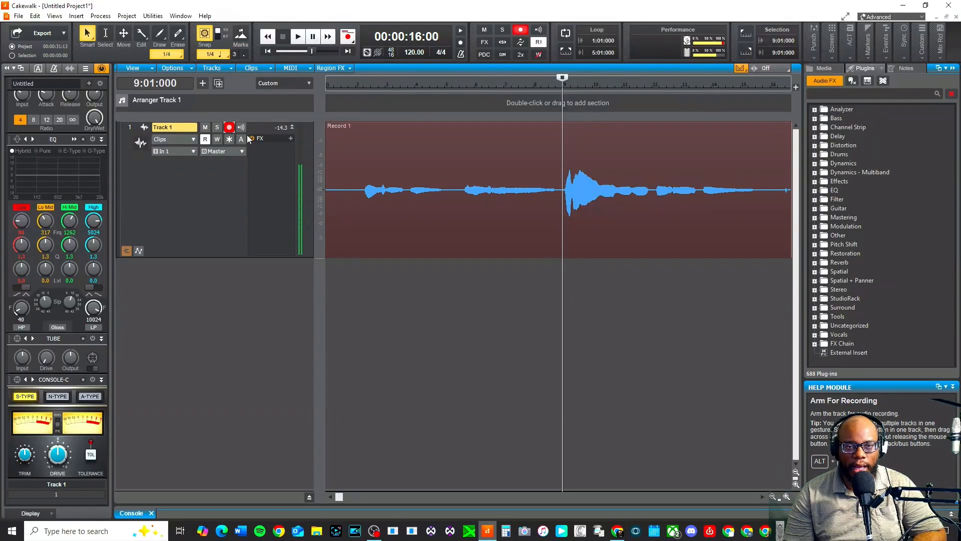
left_click(366, 206)
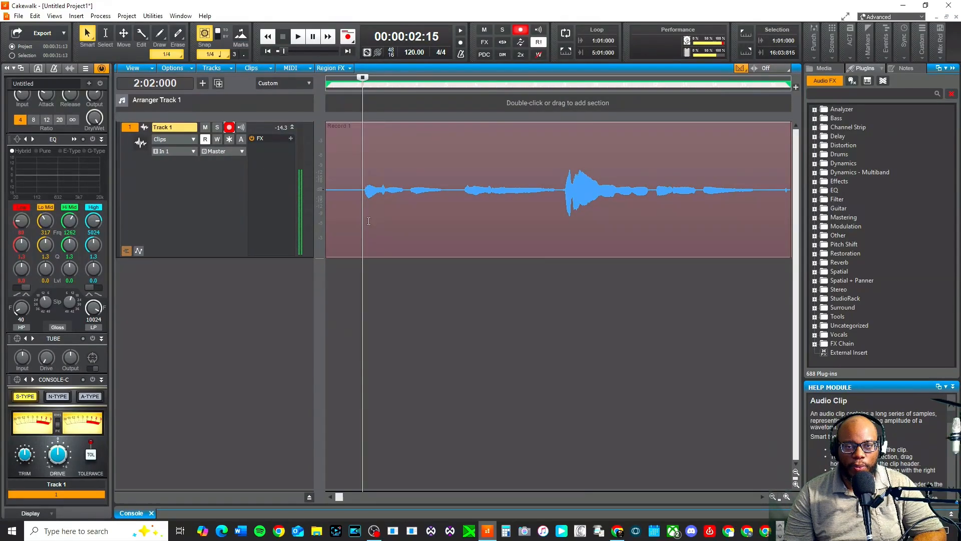
key("space")
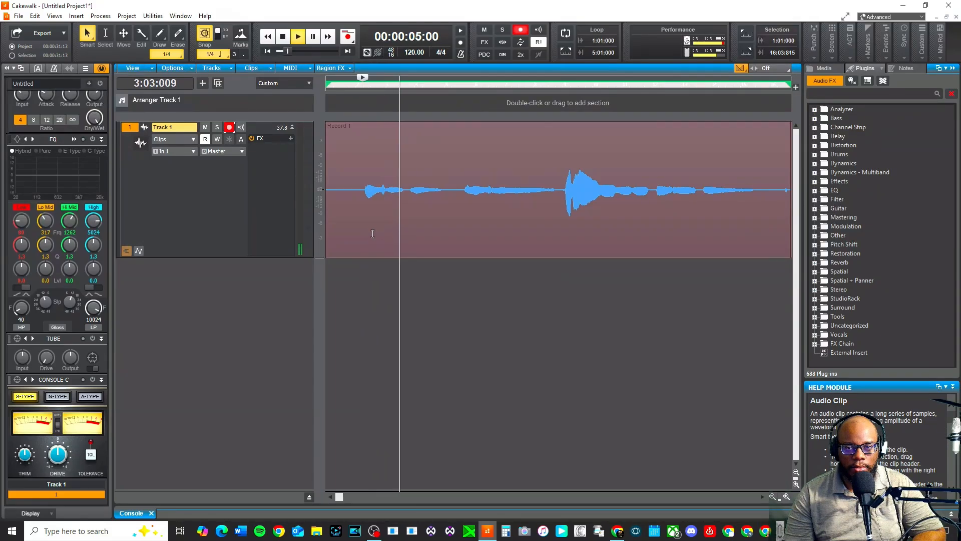
key("space")
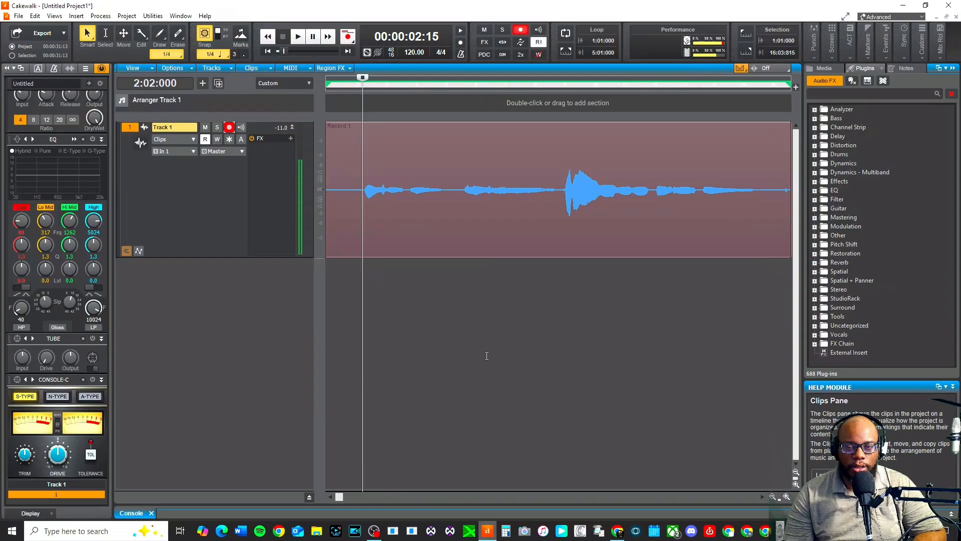
Step: Insert the Sonitus Gate from the Dynamics effects on Track 1 and place its window below the recorded clip
left_click(437, 333)
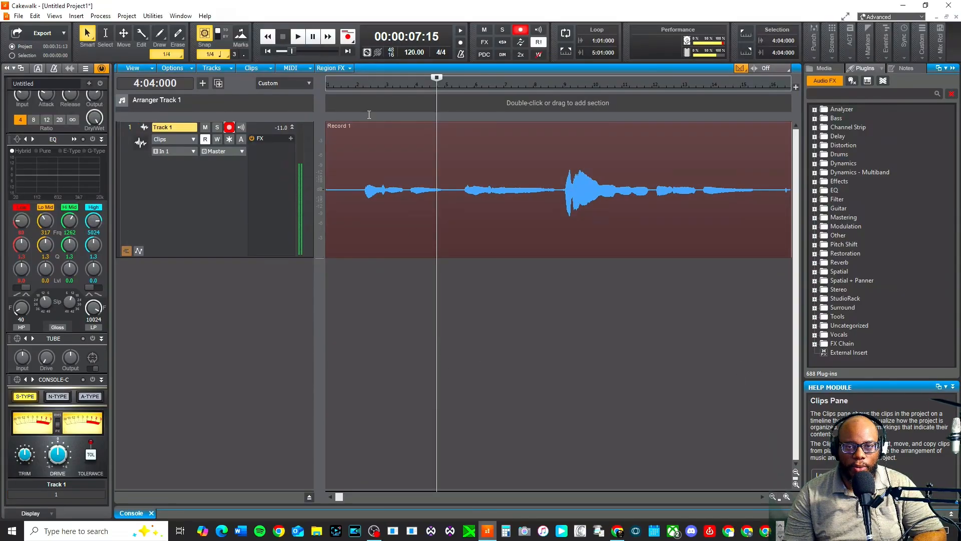
left_click(291, 139)
mouse_move(359, 163)
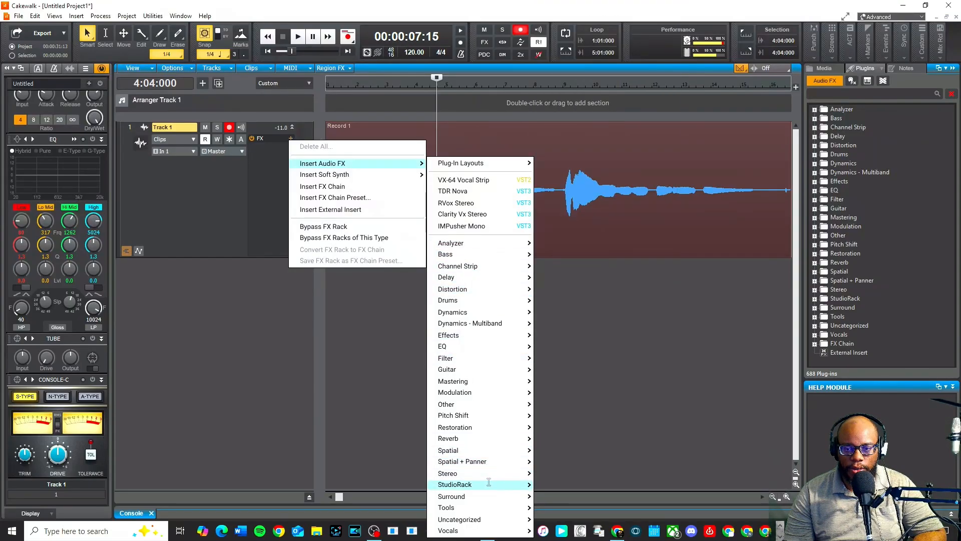
mouse_move(489, 482)
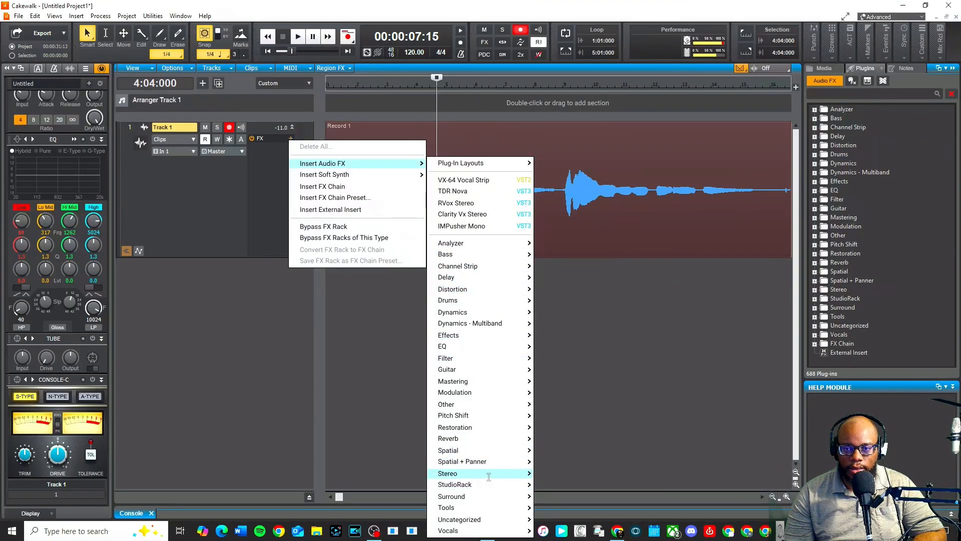
mouse_move(459, 313)
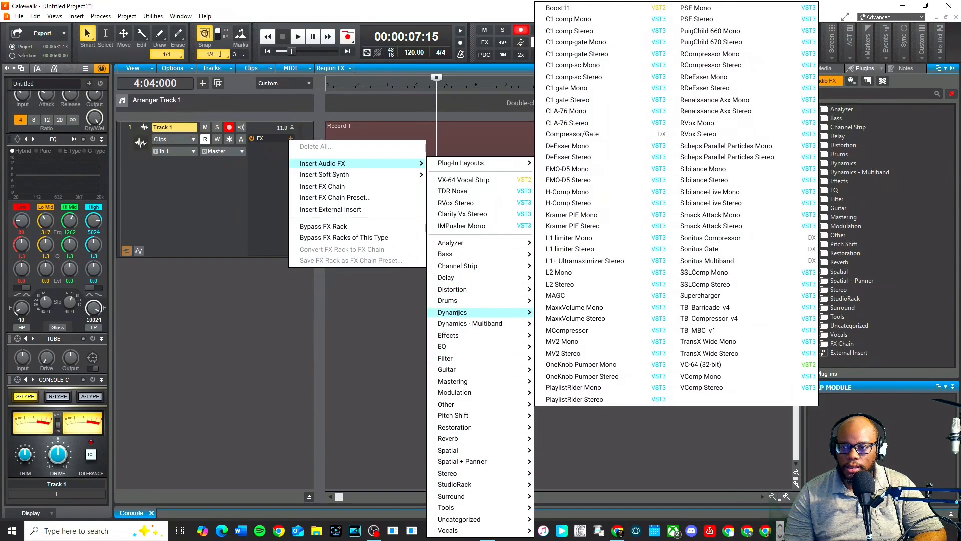
left_click(700, 249)
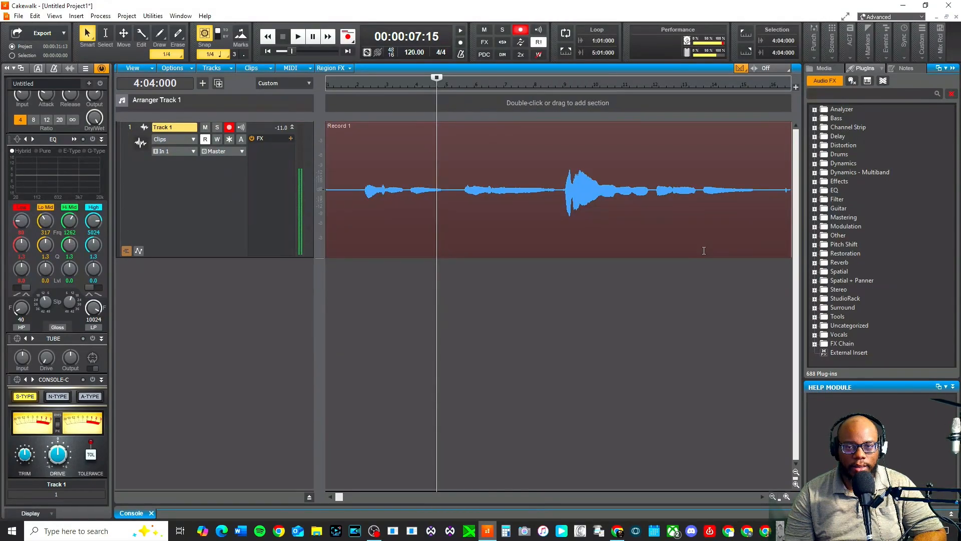
left_click_drag(143, 13, 376, 278)
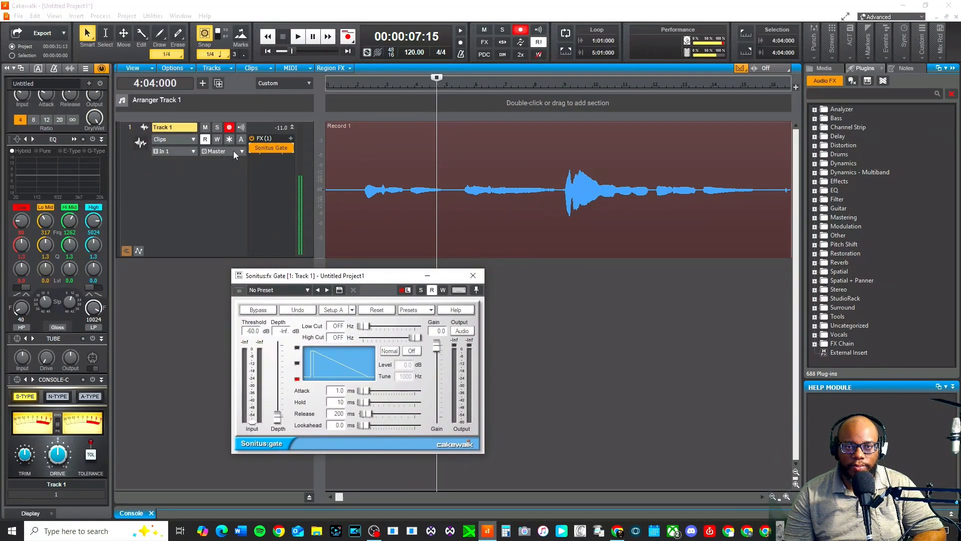
Step: Play the take from the project start while raising the gate's threshold to about -37.3 dB
left_click(268, 51)
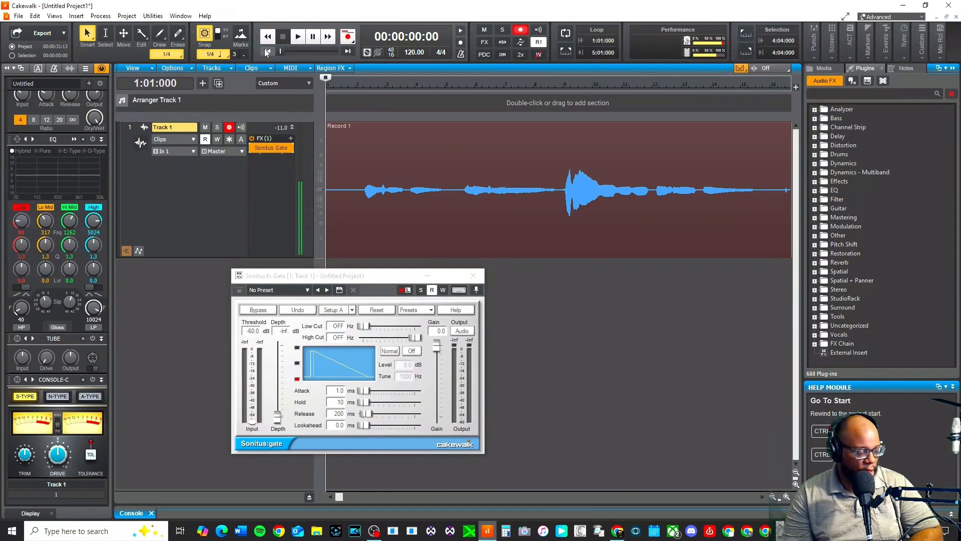
key("space")
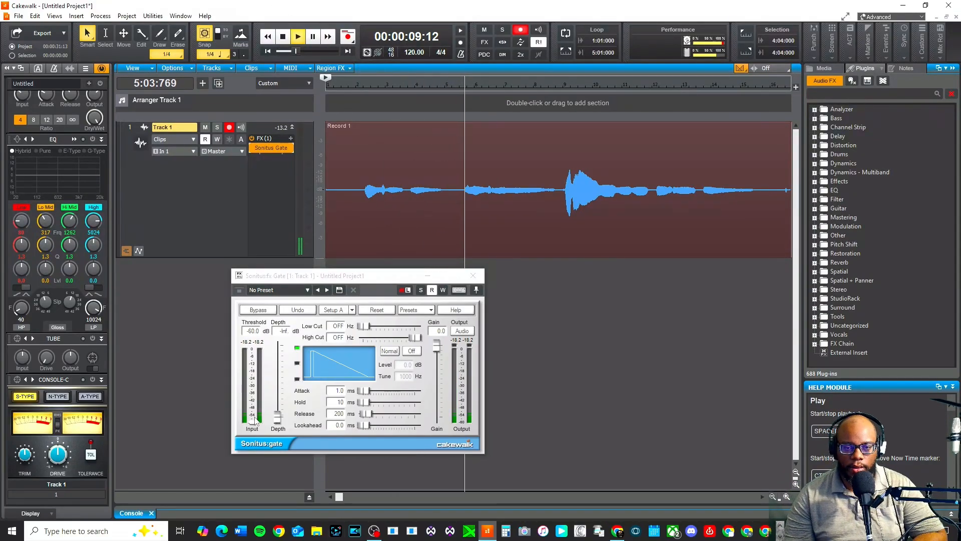
left_click_drag(252, 422, 252, 394)
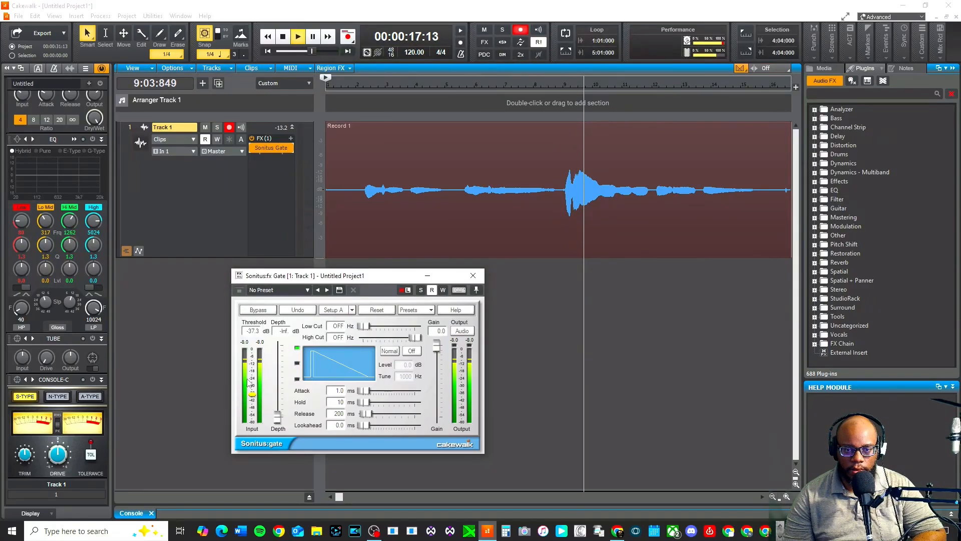
key("space")
Step: Lower the gate's threshold to about -41.6 dB and audition the take from measure 2, beat 3
left_click_drag(239, 443, 254, 335)
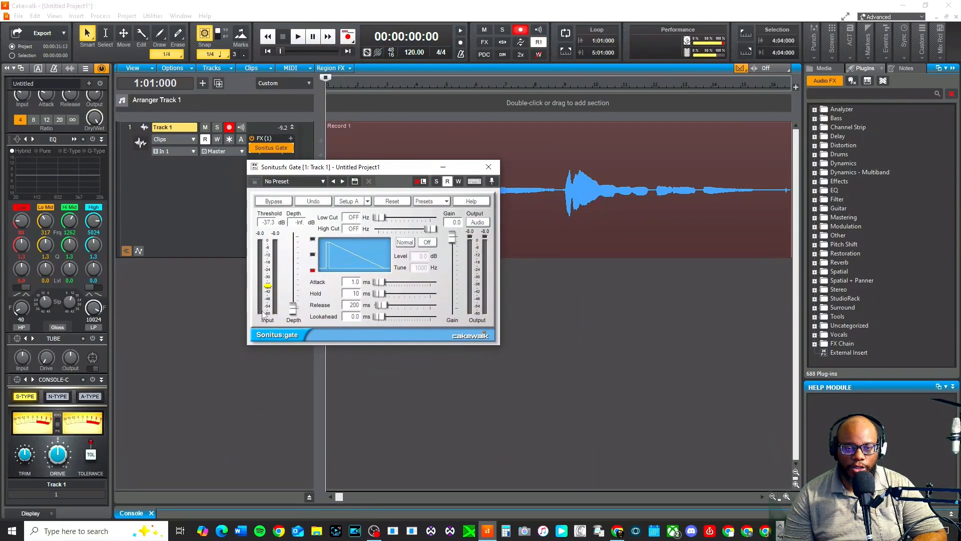
left_click_drag(269, 285, 269, 292)
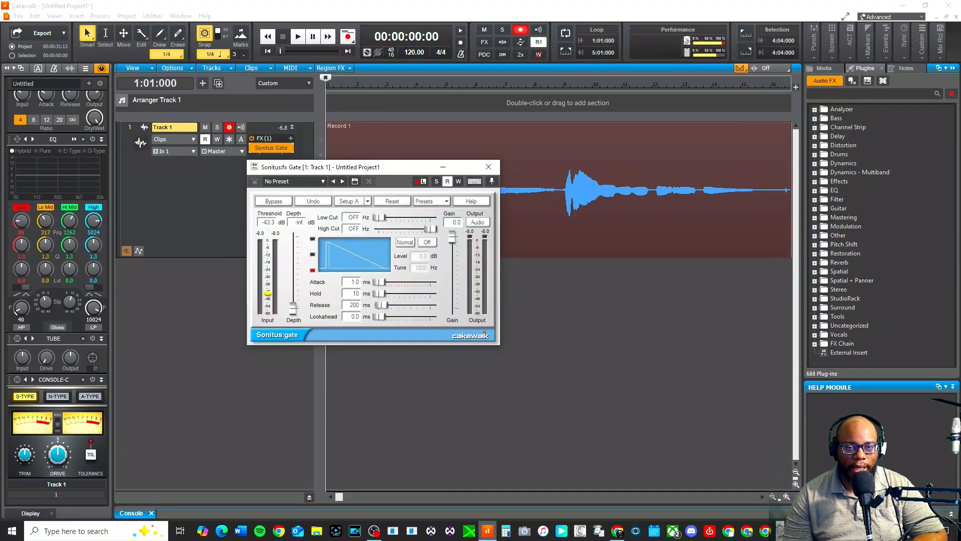
left_click_drag(344, 173, 371, 308)
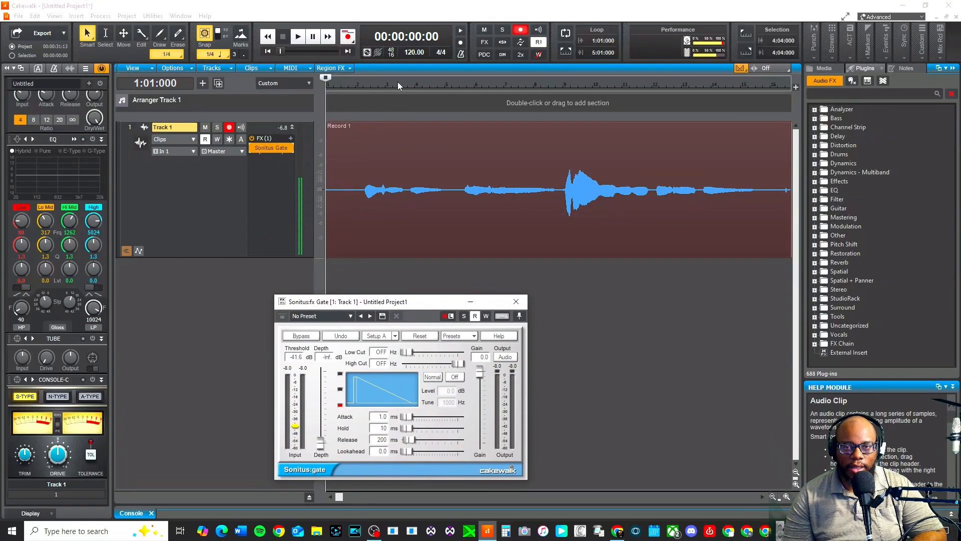
left_click(367, 82)
key("space")
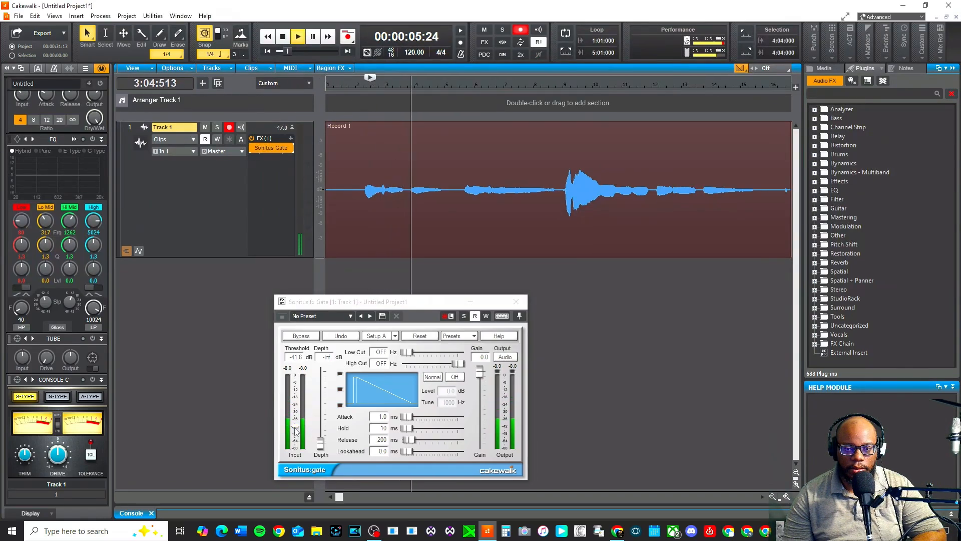
key("space")
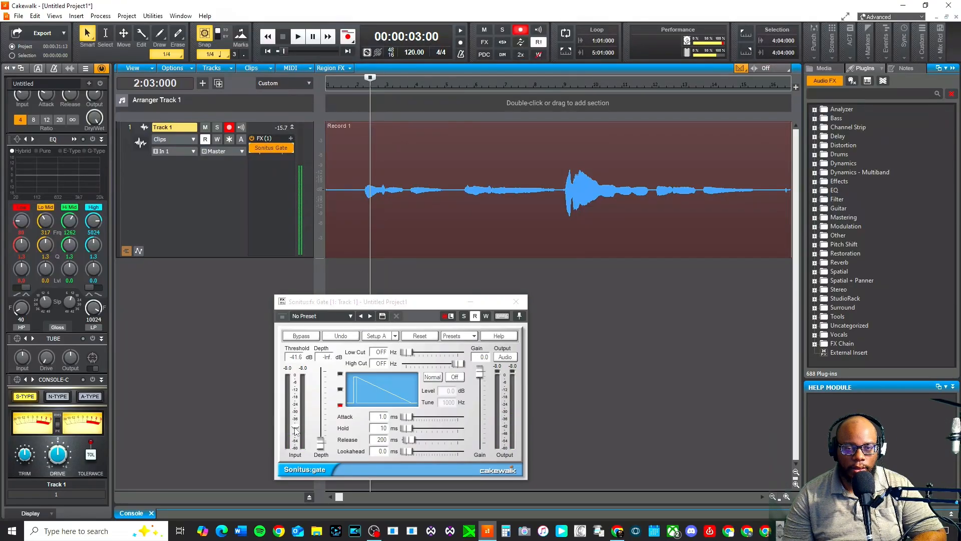
Step: Lower the gate's threshold to about -50.7 dB and audition the take from the start of measure 2
left_click_drag(295, 431, 296, 435)
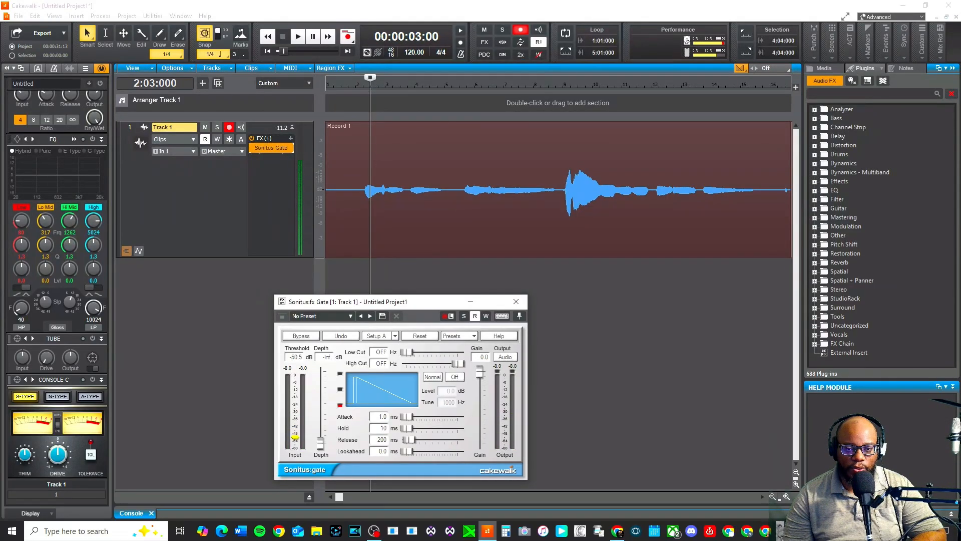
left_click(355, 83)
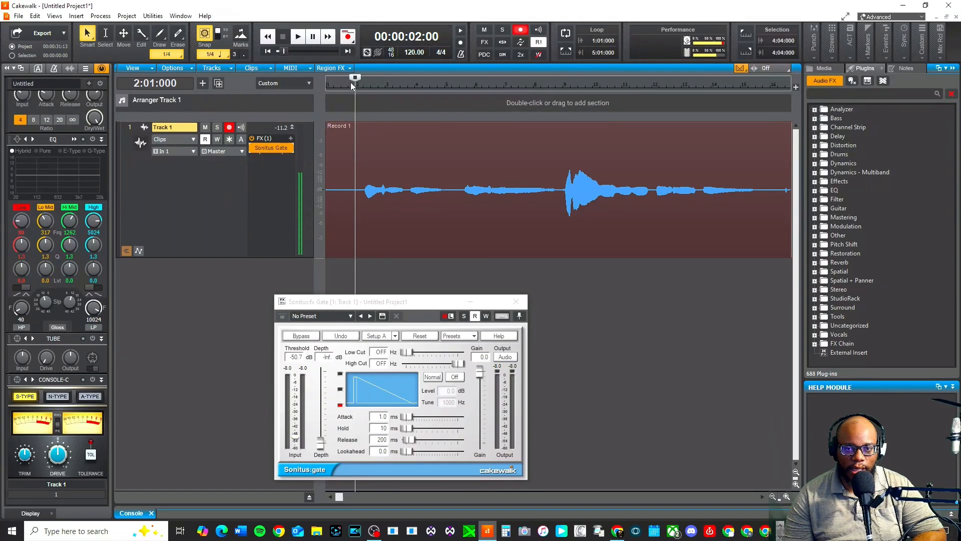
key("space")
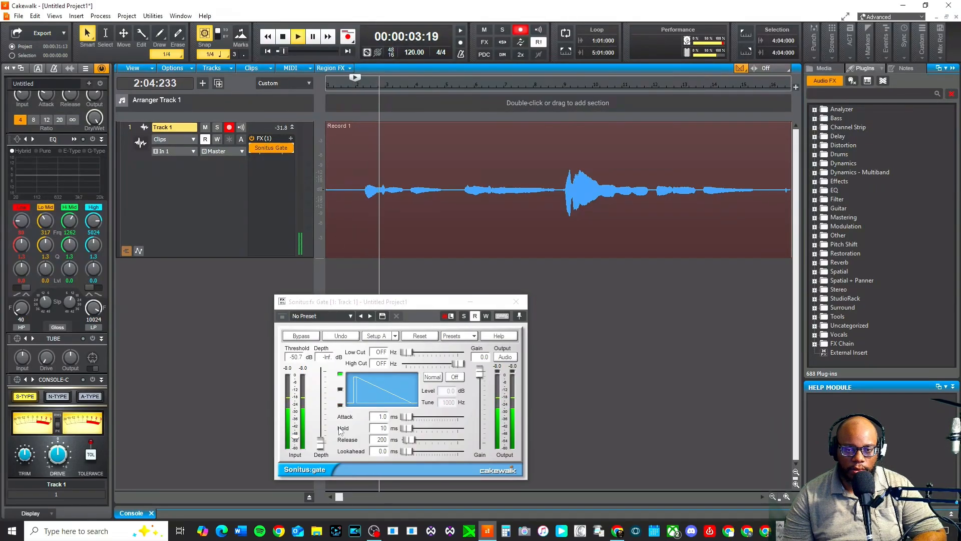
key("space")
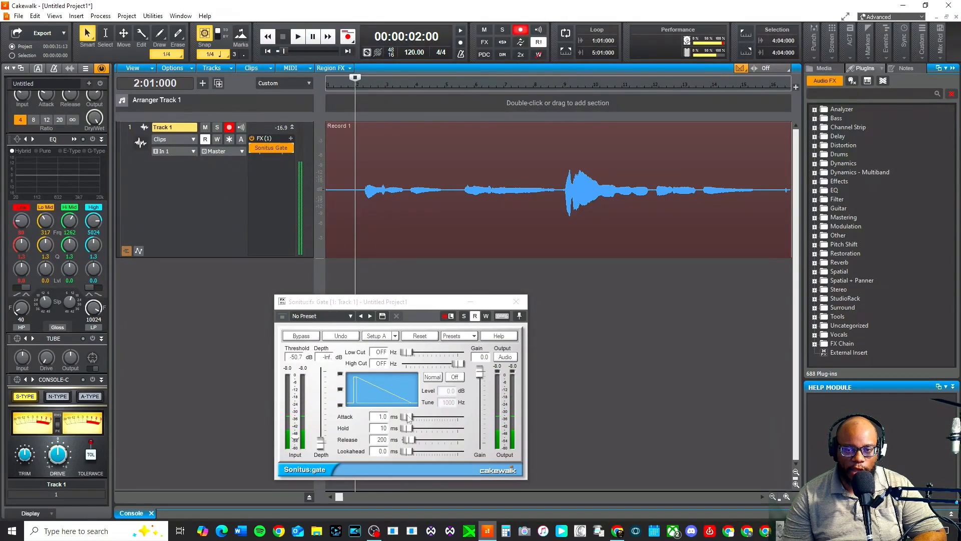
Step: Set the gate's attack to about 6.8 ms and its release to about 242 ms, and audition the take from measure 2
left_click_drag(409, 418, 407, 417)
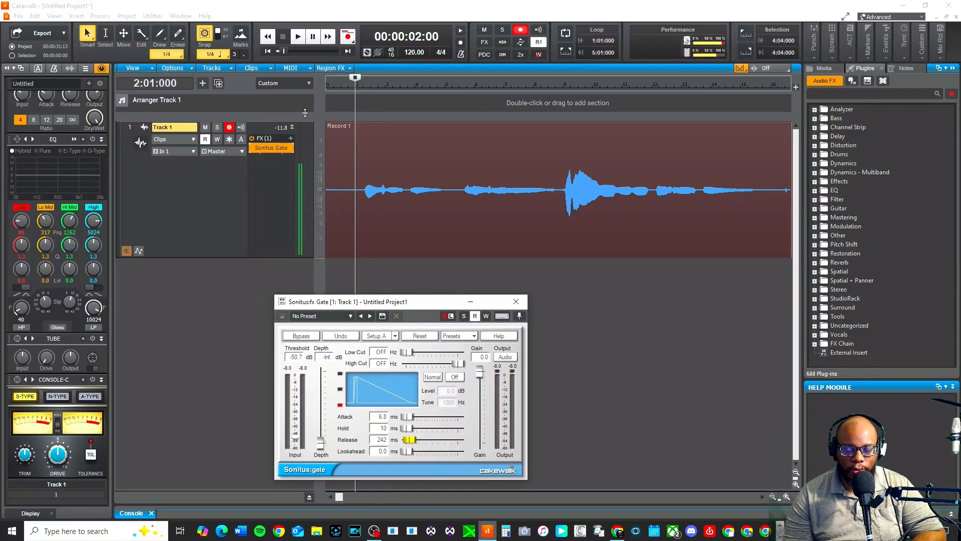
key("space")
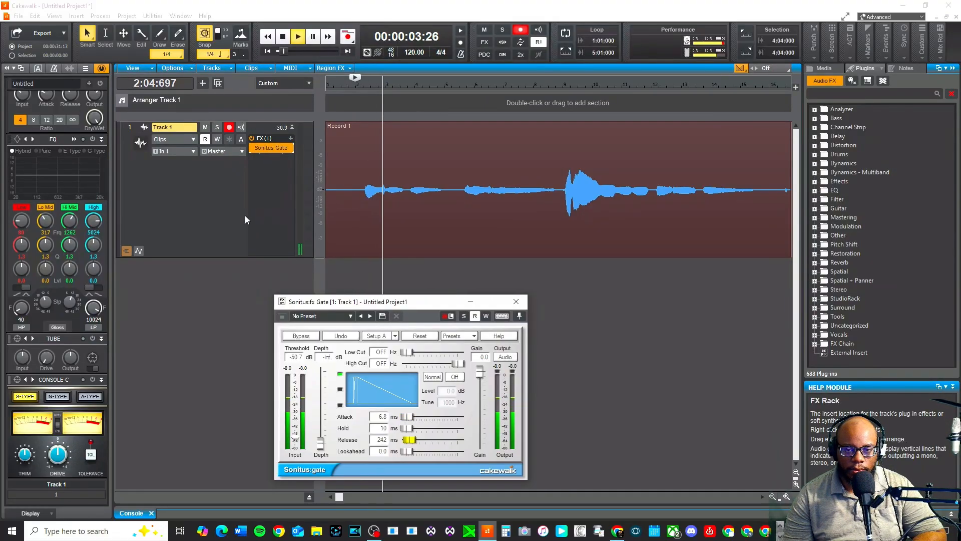
key("space")
Step: Compare the gate's attack at 0.0 ms and at about 148.5 ms by playing the take from measure 2, leaving the slower attack set
left_click_drag(408, 416, 407, 417)
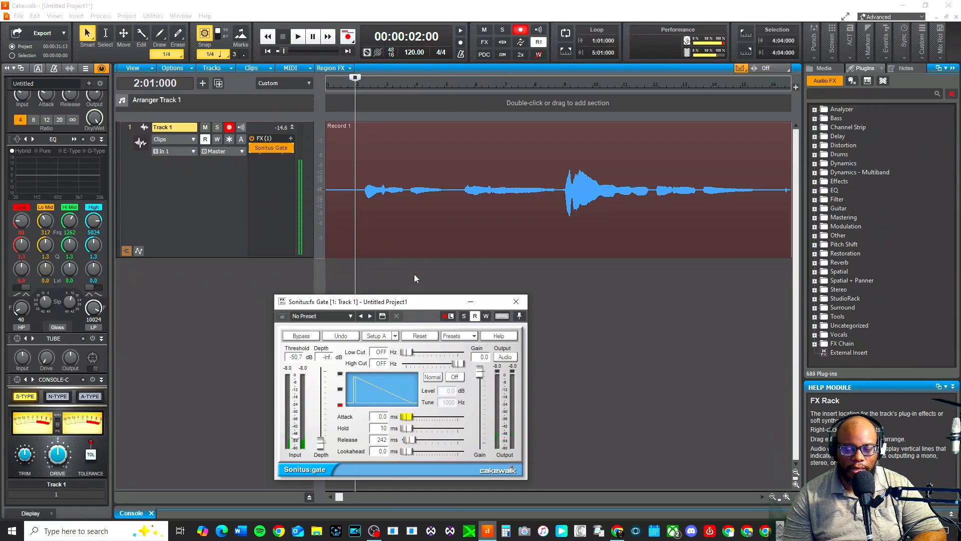
key("space")
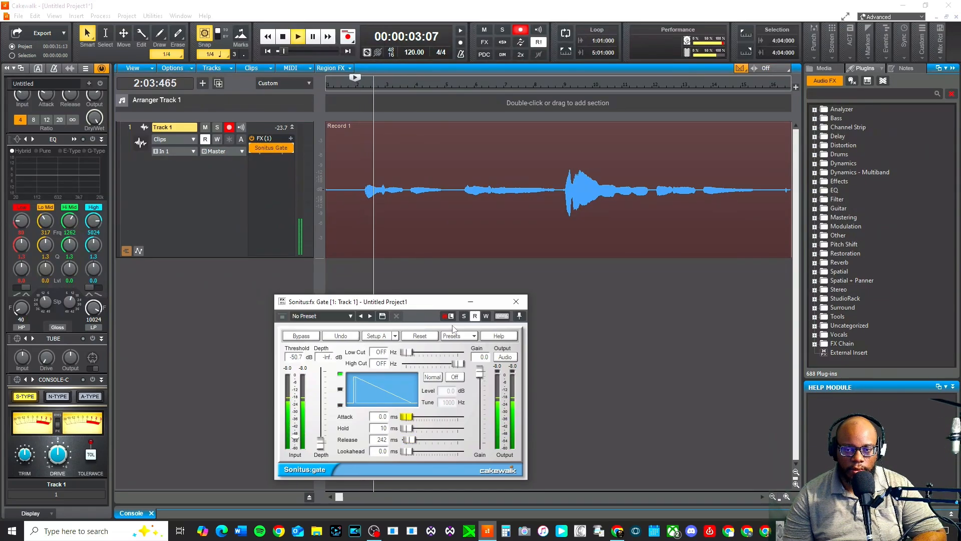
key("space")
left_click_drag(407, 417, 414, 416)
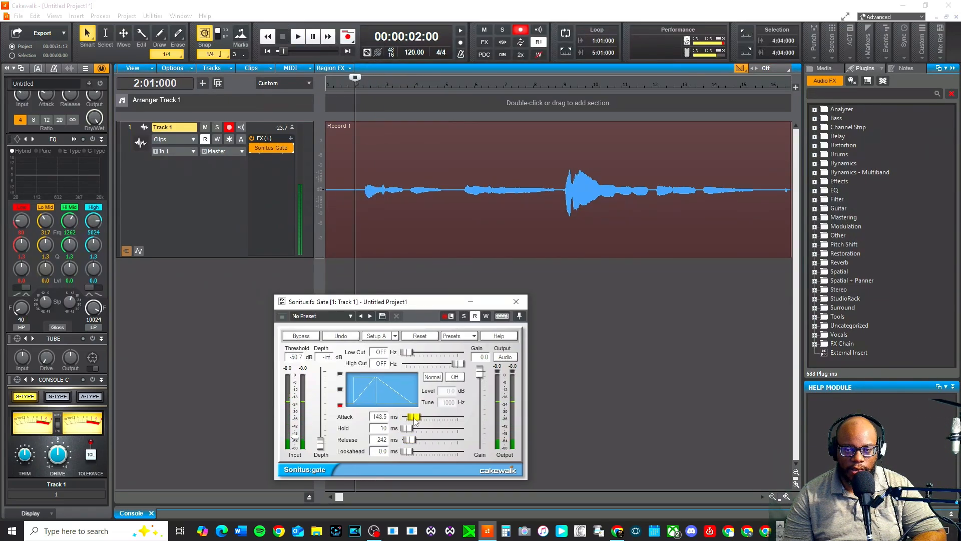
key("space")
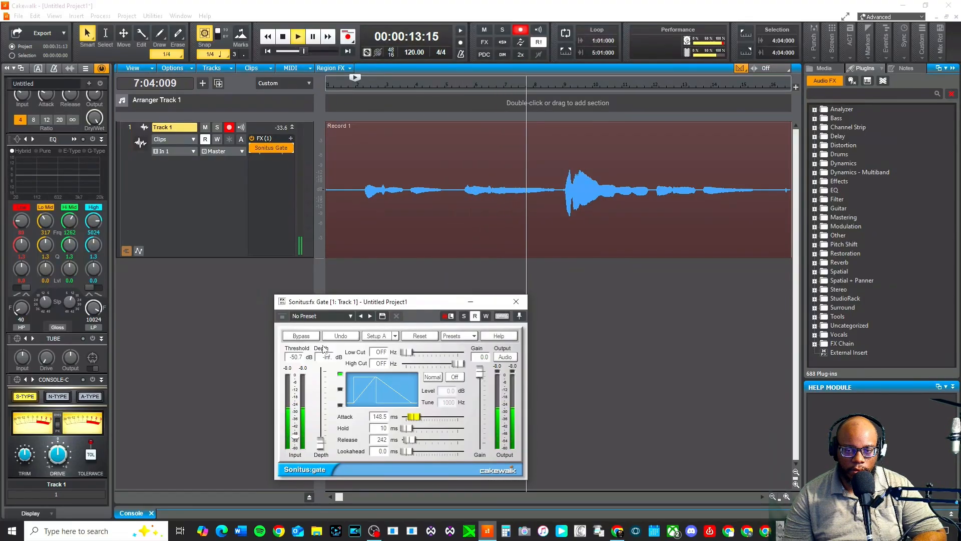
Step: Lower the gate's threshold to about -54.0 dB and audition the take from the start of measure 2
key("space")
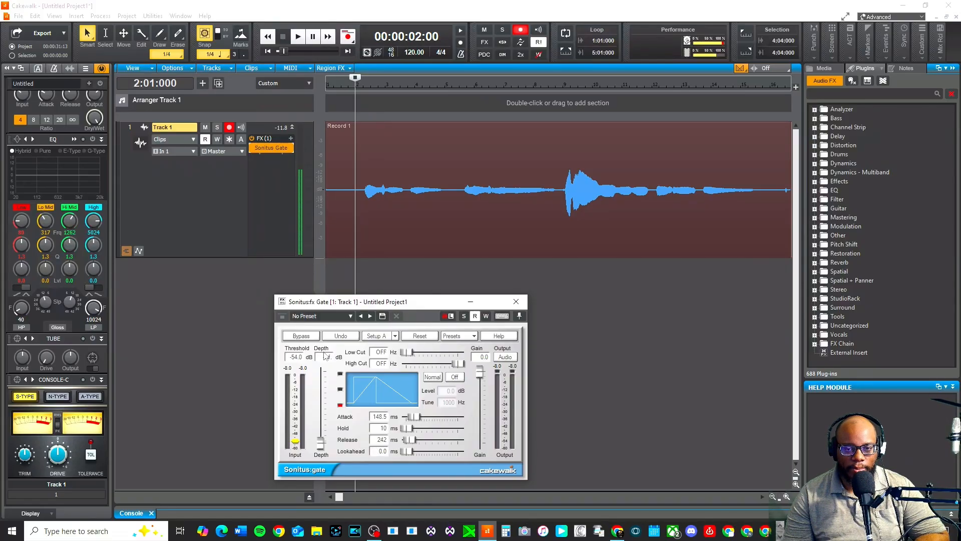
key("space")
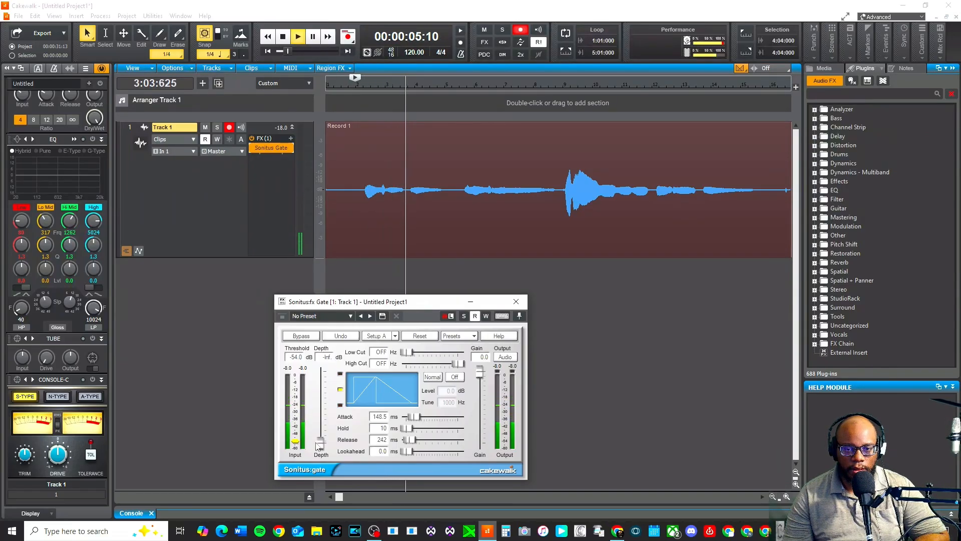
key("space")
Step: Compare the gate's depth at 0.0 dB and about -13.7 dB during playback, settling on about -10.8 dB
left_click_drag(321, 444, 321, 374)
key("space")
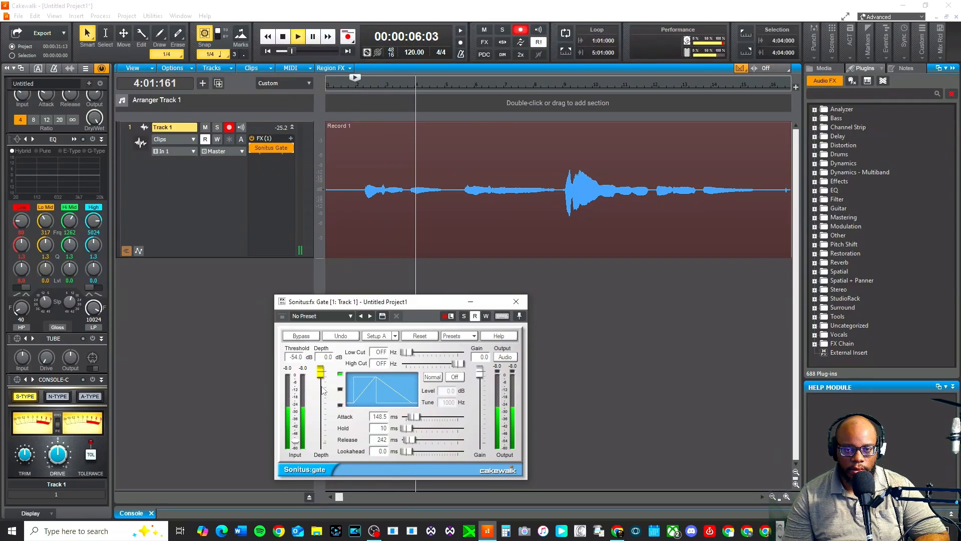
left_click_drag(323, 377, 322, 401)
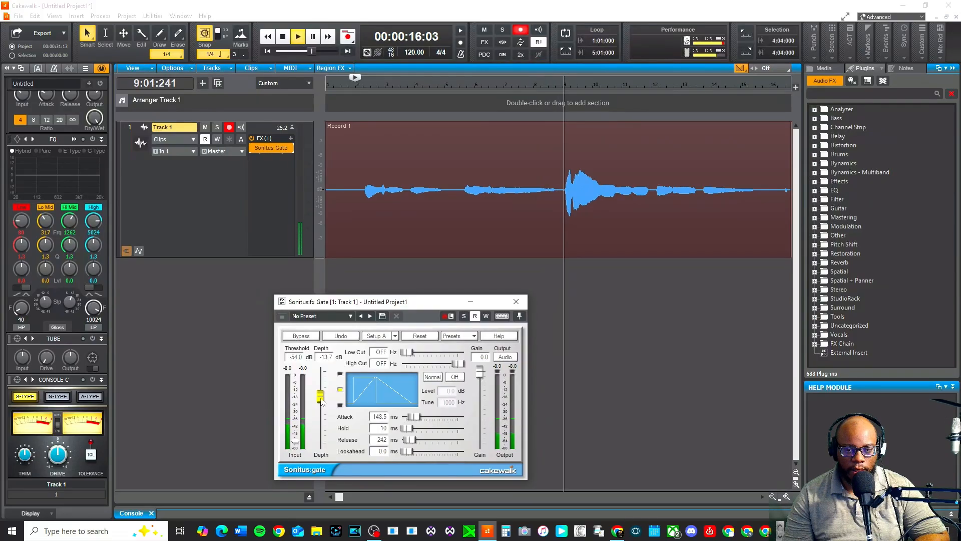
key("space")
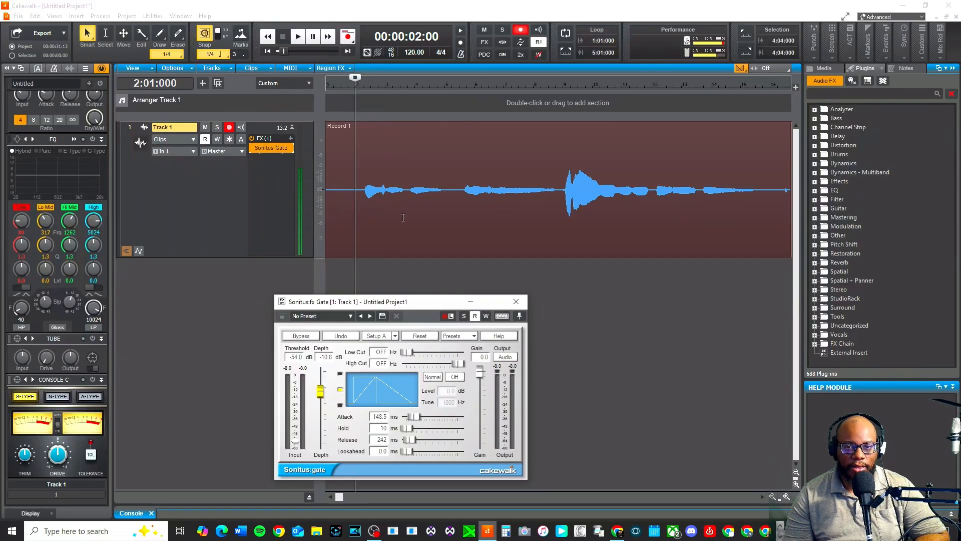
Step: Lower the gate's threshold to about -54.6 dB while auditioning from measure 2, and close the gate's window
key("space")
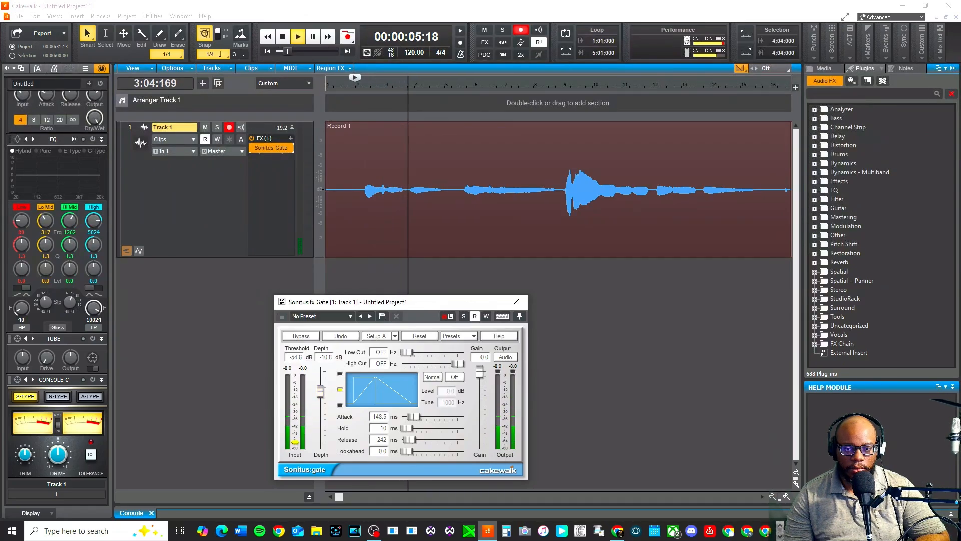
key("space")
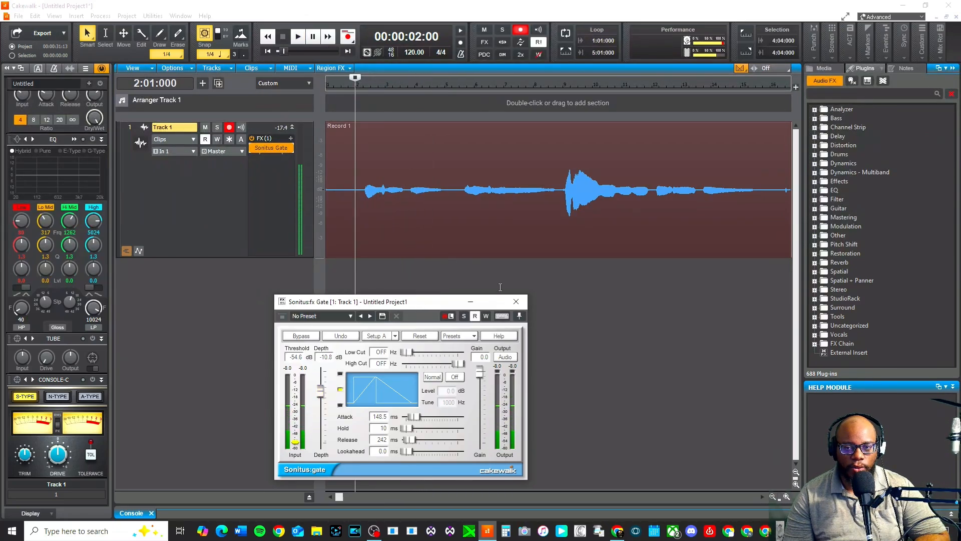
left_click(516, 302)
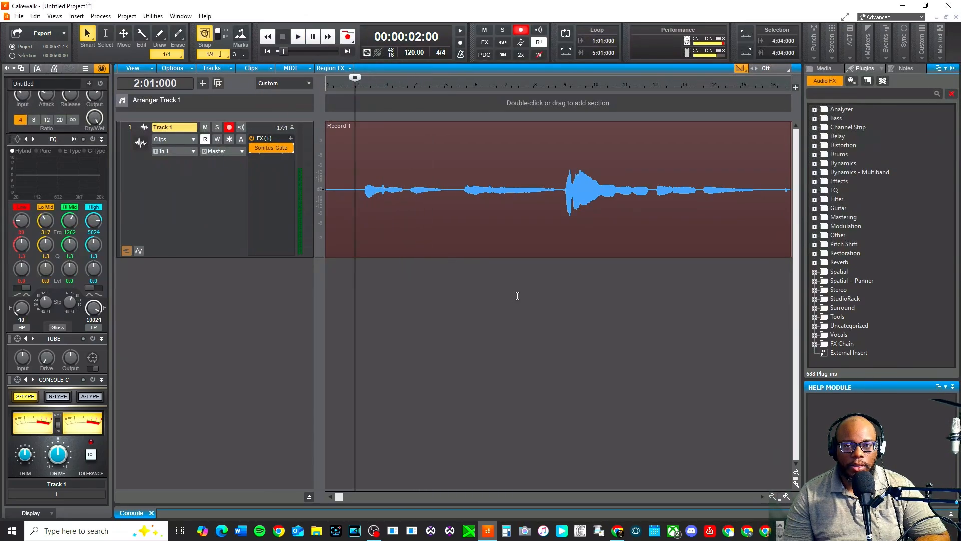
left_click(291, 138)
mouse_move(318, 168)
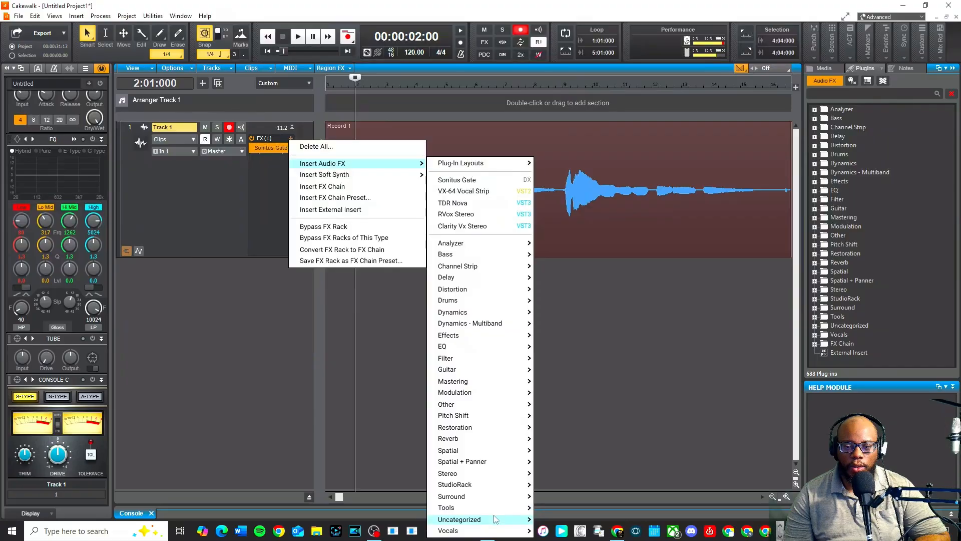
mouse_move(494, 520)
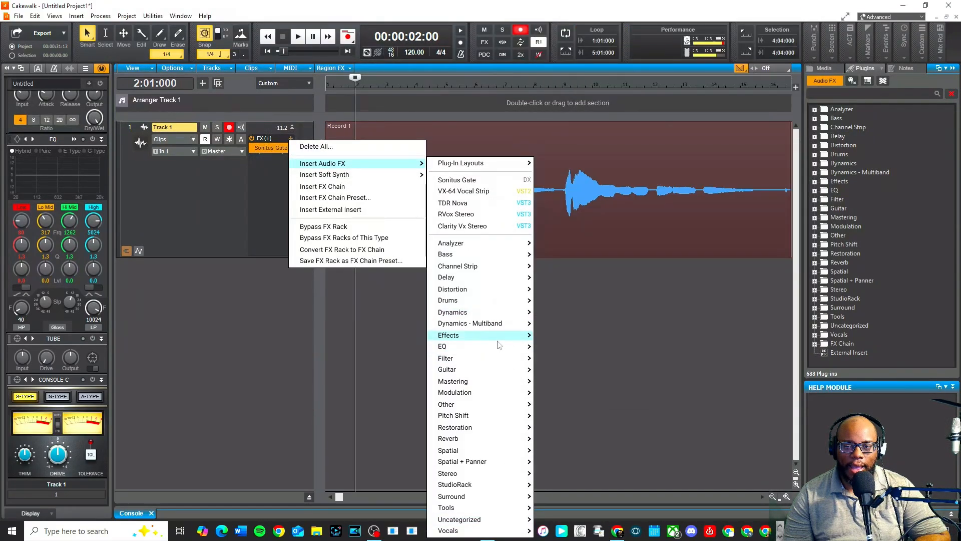
mouse_move(486, 487)
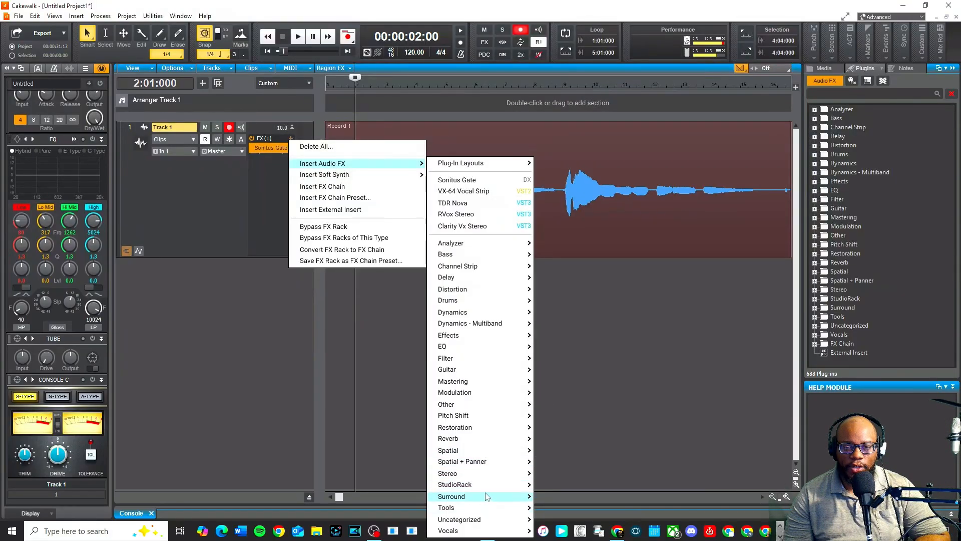
left_click(607, 386)
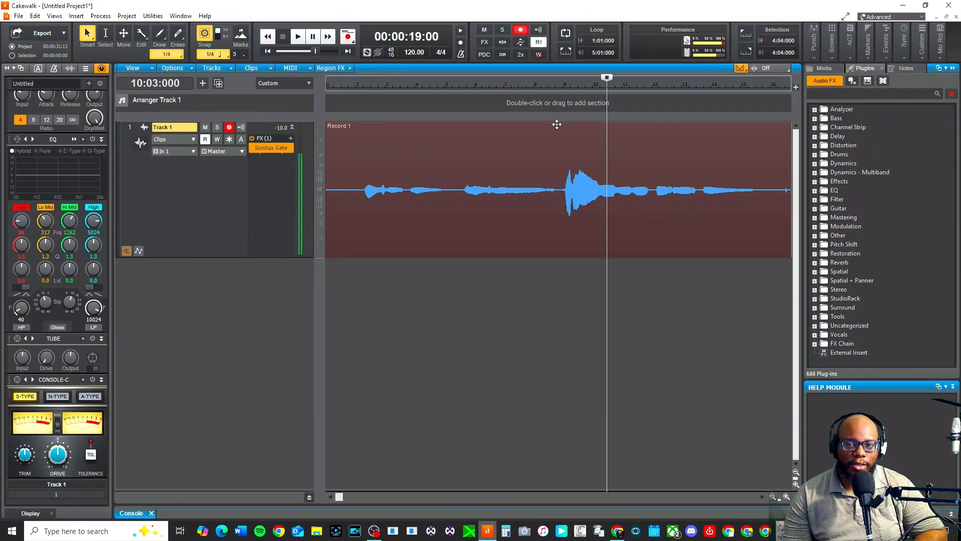
Step: Turn off snapping and place the playhead at about 8:04:300, in the gap before the loud phrase
left_click(560, 87)
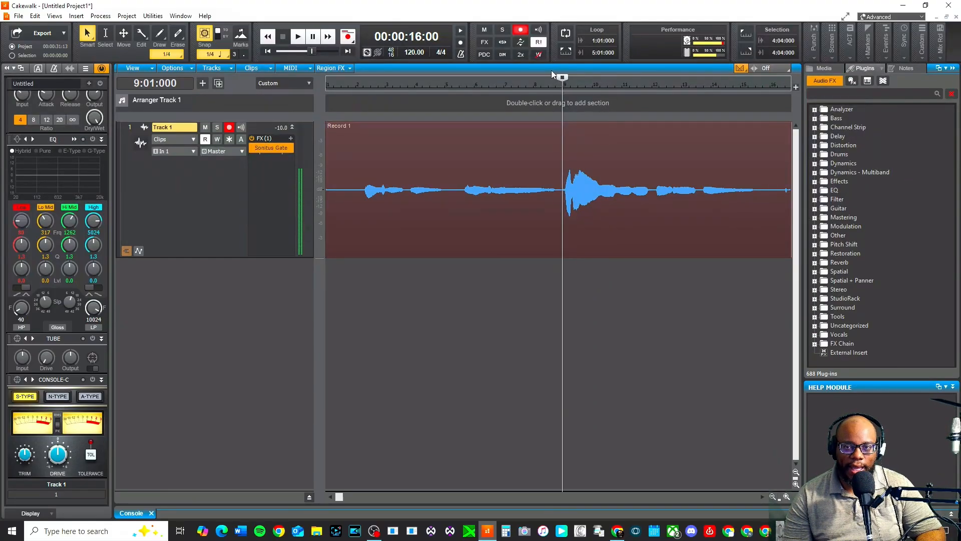
left_click_drag(561, 79, 555, 79)
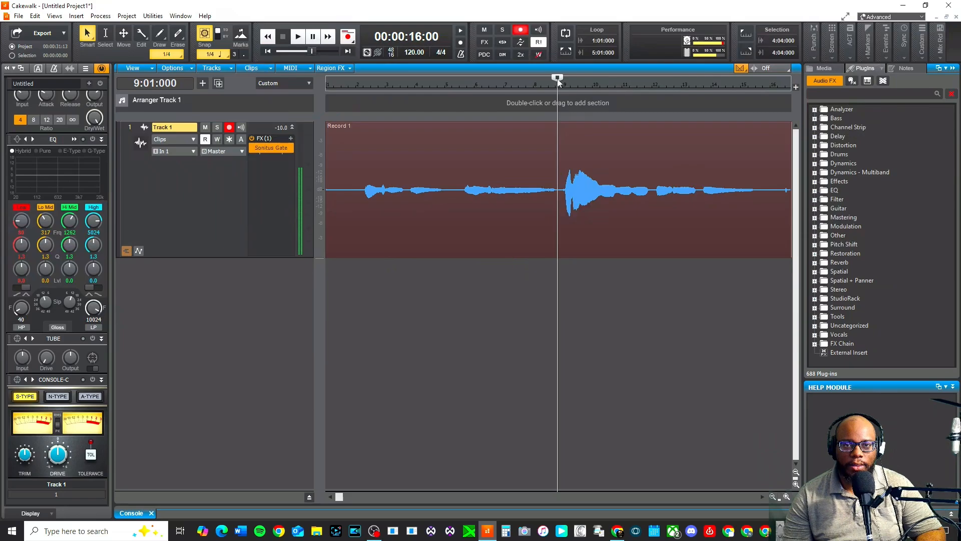
left_click(205, 34)
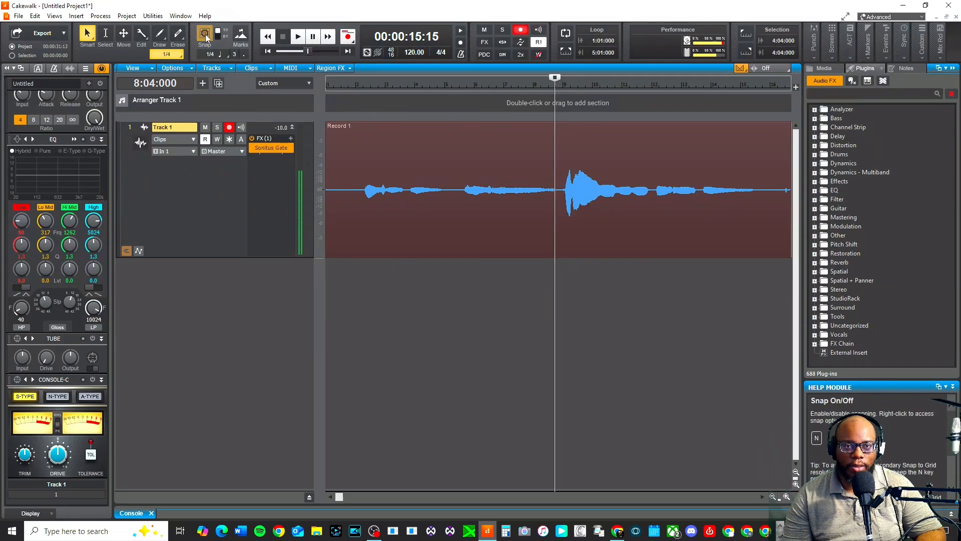
left_click_drag(554, 78, 557, 78)
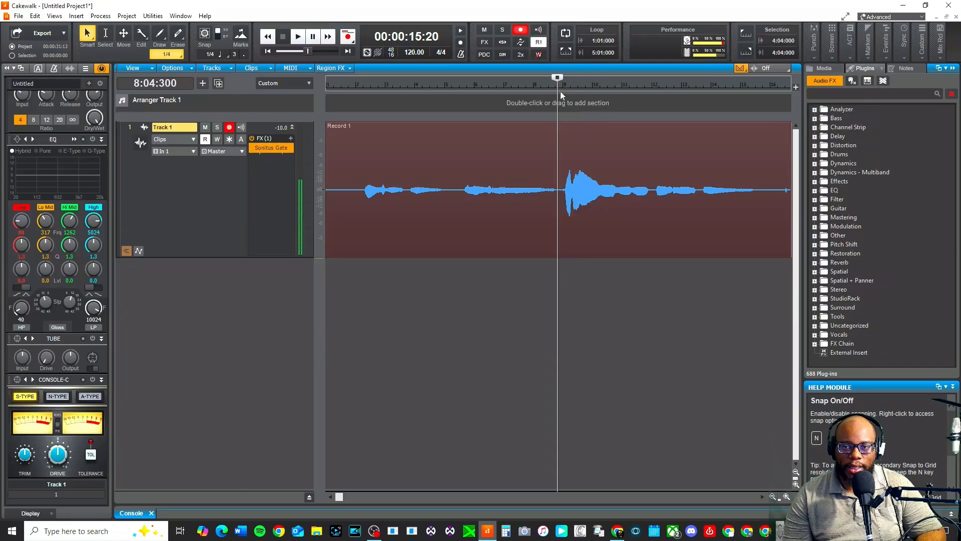
Step: Split the recorded vocal clip at 8:04:699, in the silence just before the loud phrase
left_click(787, 496)
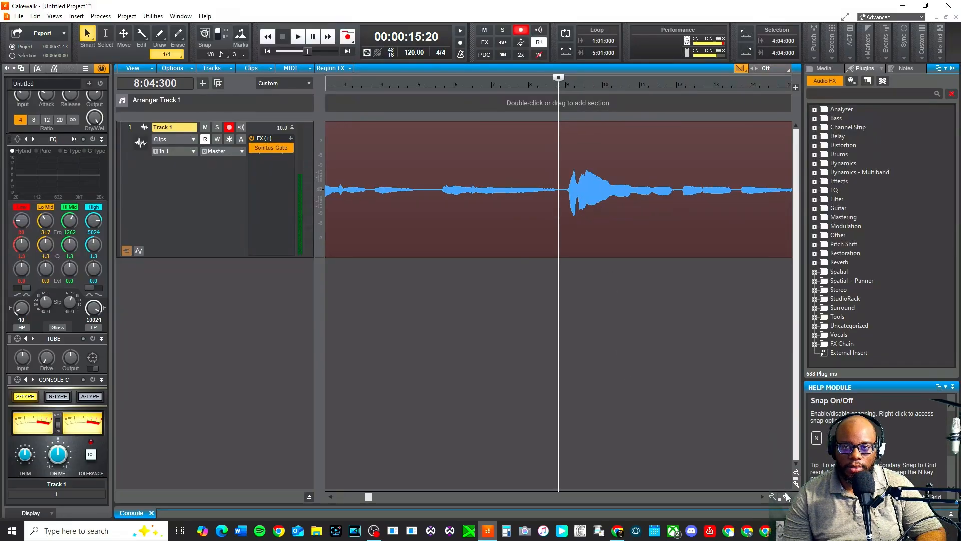
left_click(787, 497)
left_click_drag(558, 78, 565, 79)
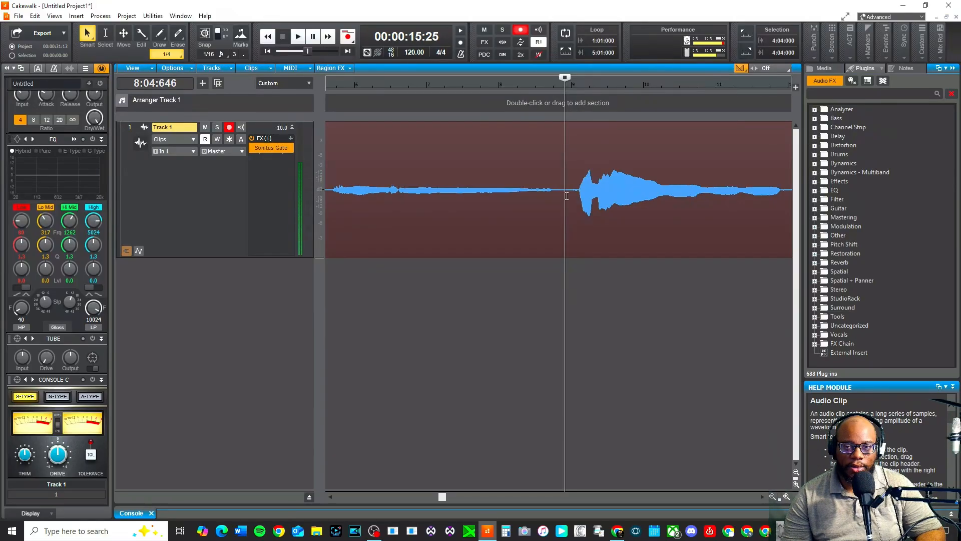
left_click(566, 190)
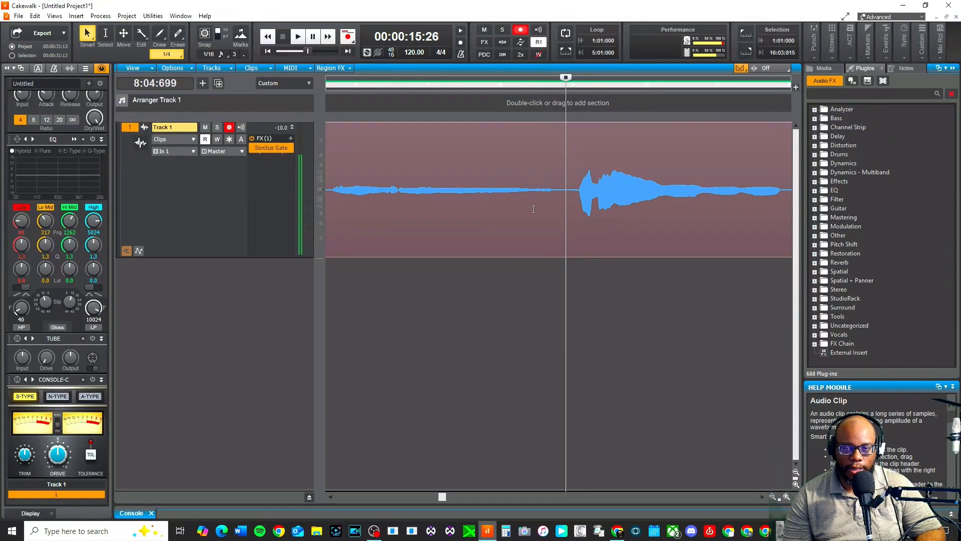
key("s")
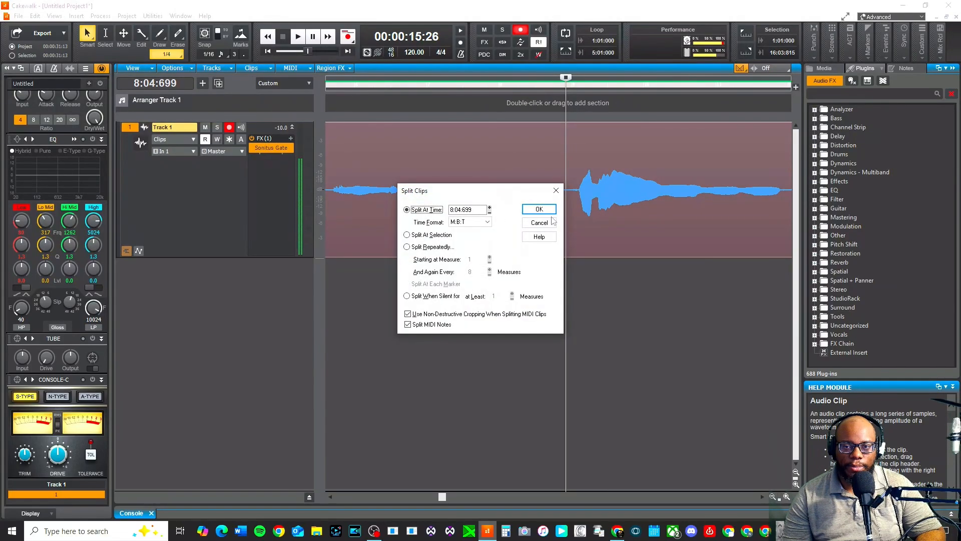
left_click(535, 214)
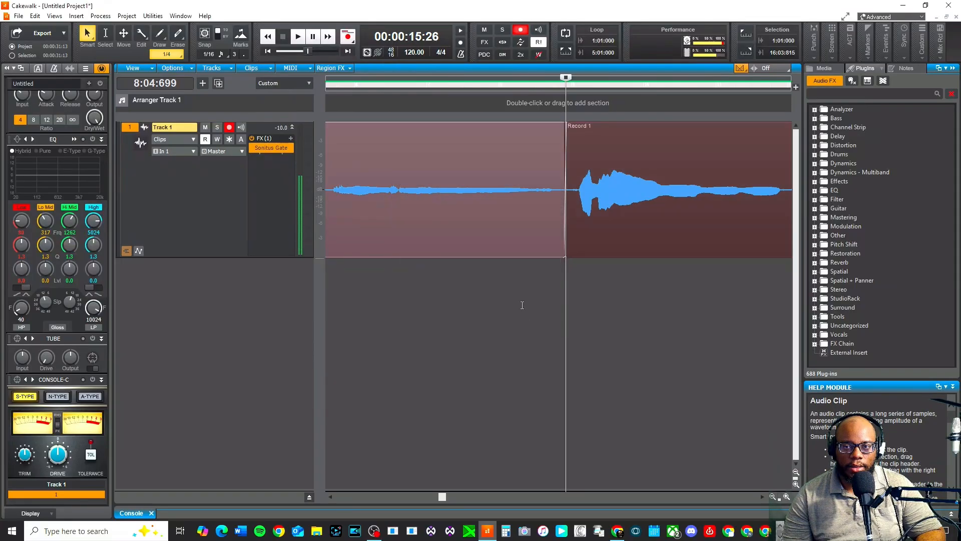
Step: Raise the clip gain of the quiet first section so its waveform comes closer in size to the loud phrase
left_click(773, 497)
left_click(774, 497)
left_click(773, 497)
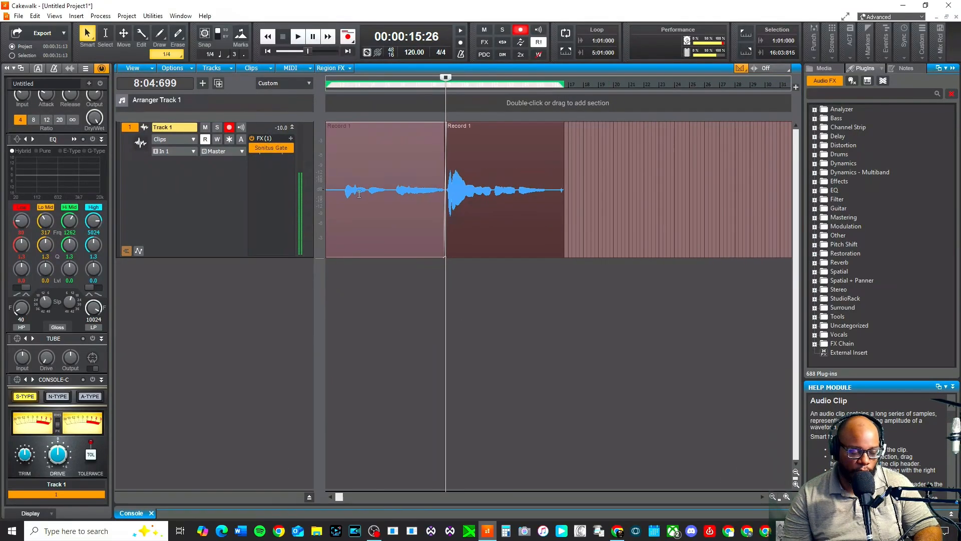
left_click(376, 196)
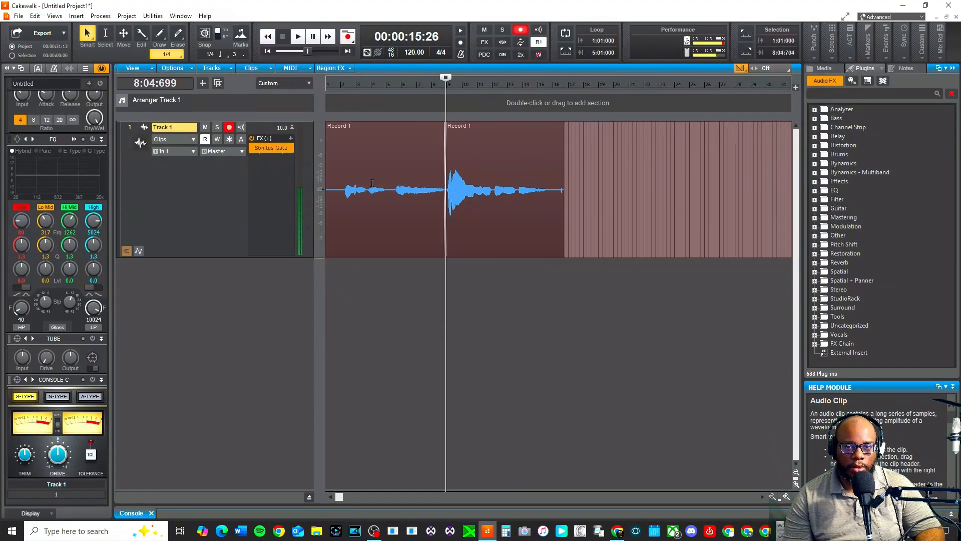
left_click(372, 188)
left_click(371, 186)
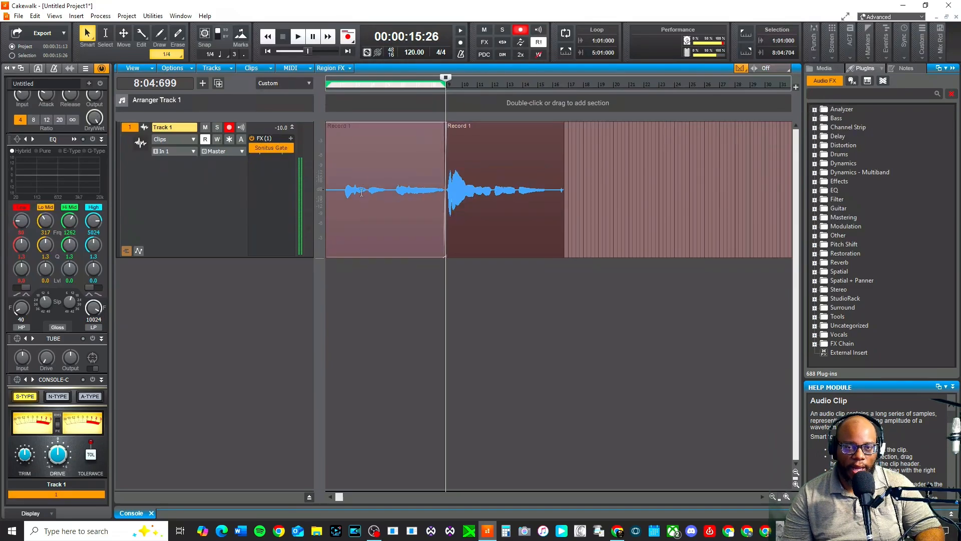
left_click_drag(374, 192, 374, 131)
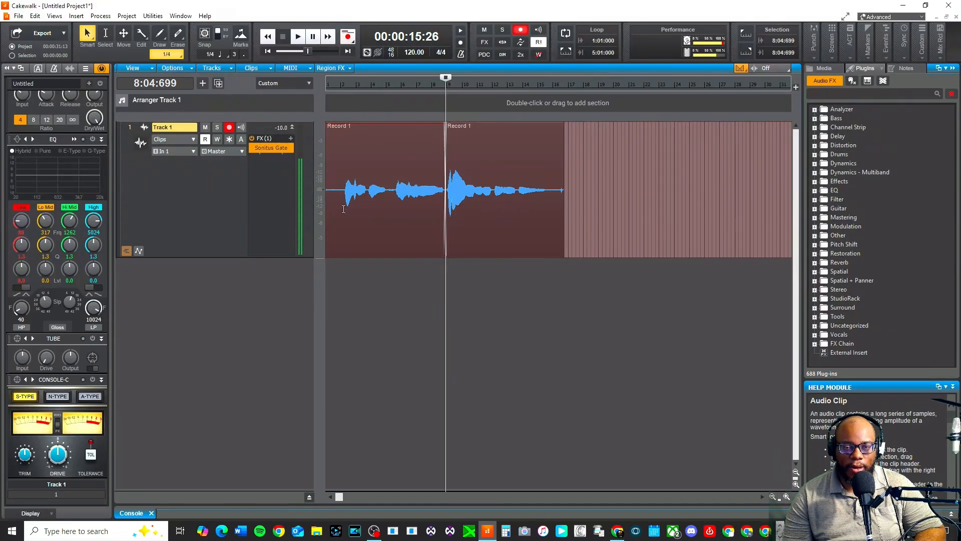
Step: Audition the loud phrase from 9:01:206 up to the pause just before measure 12
left_click(787, 495)
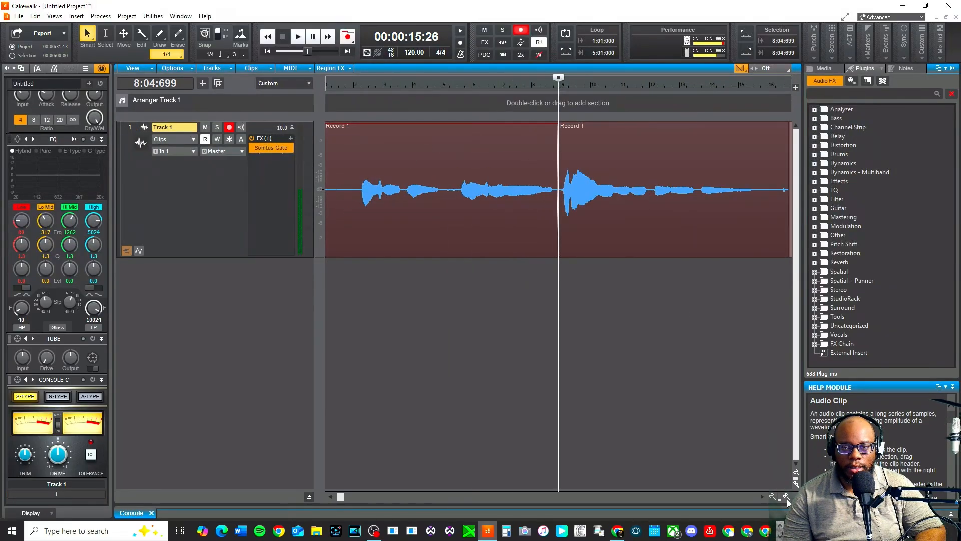
left_click(563, 263)
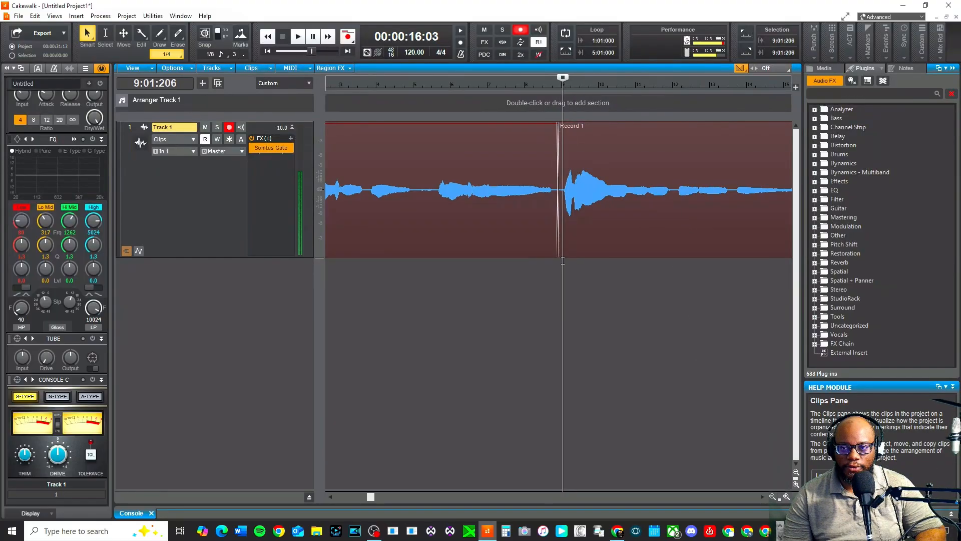
key("space")
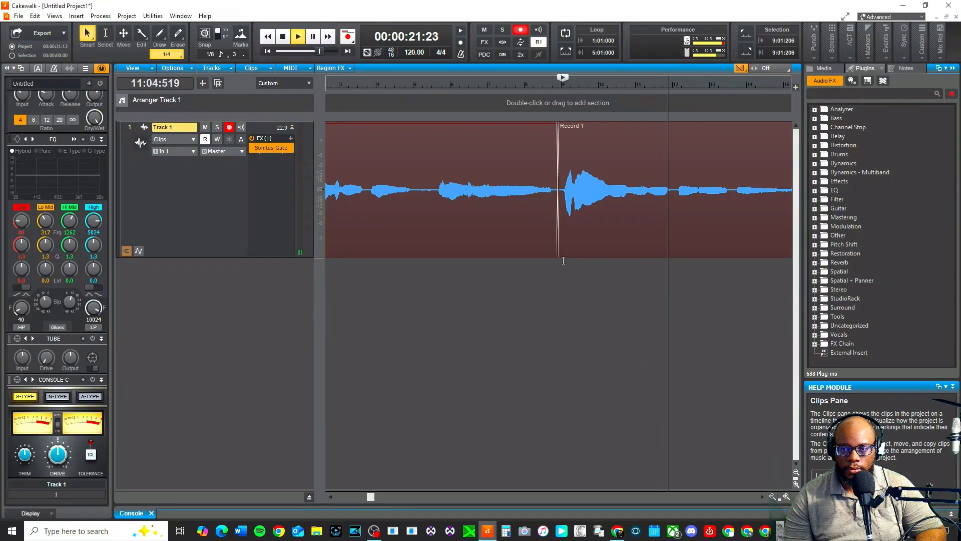
key("space")
Step: Split the second vocal clip at 12:01:217, in the pause after the loud phrase
left_click(674, 83)
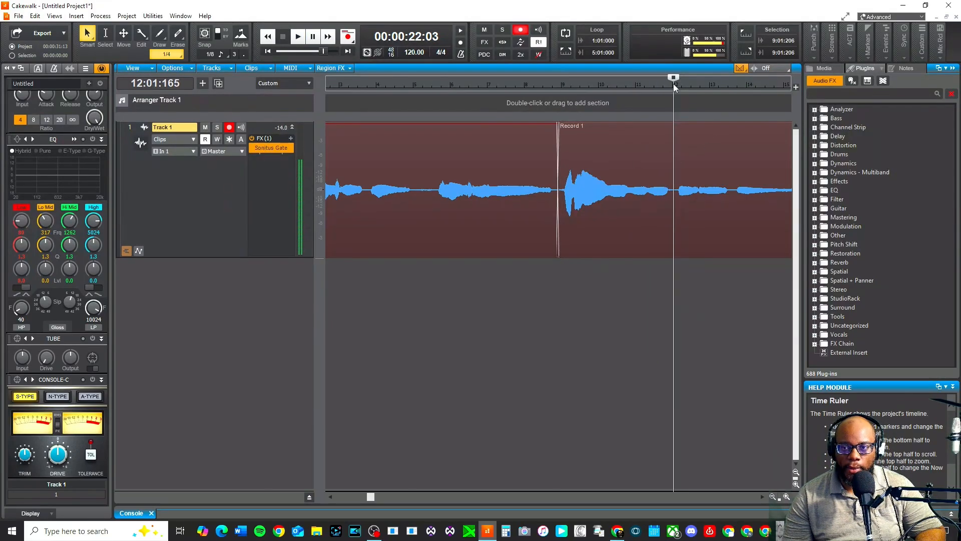
left_click(679, 198)
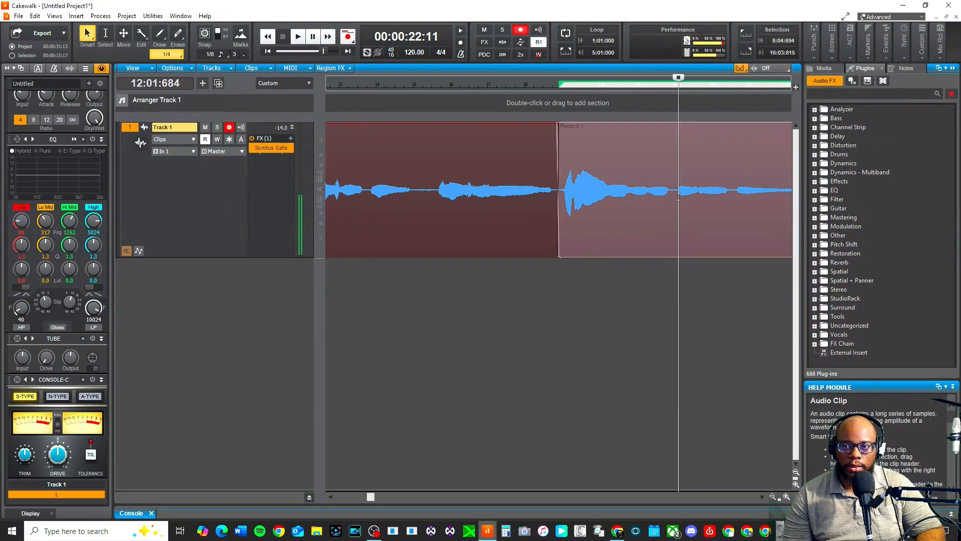
left_click(678, 85)
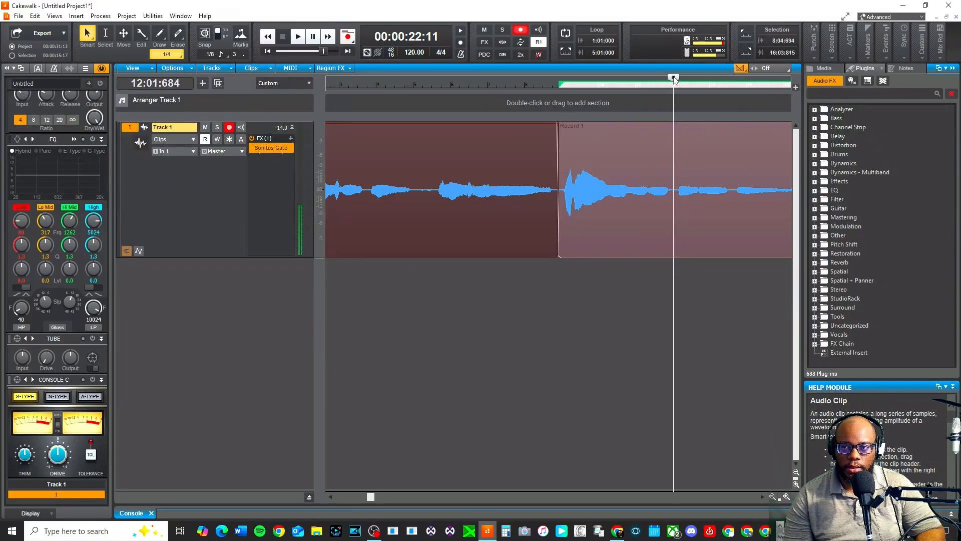
key("s")
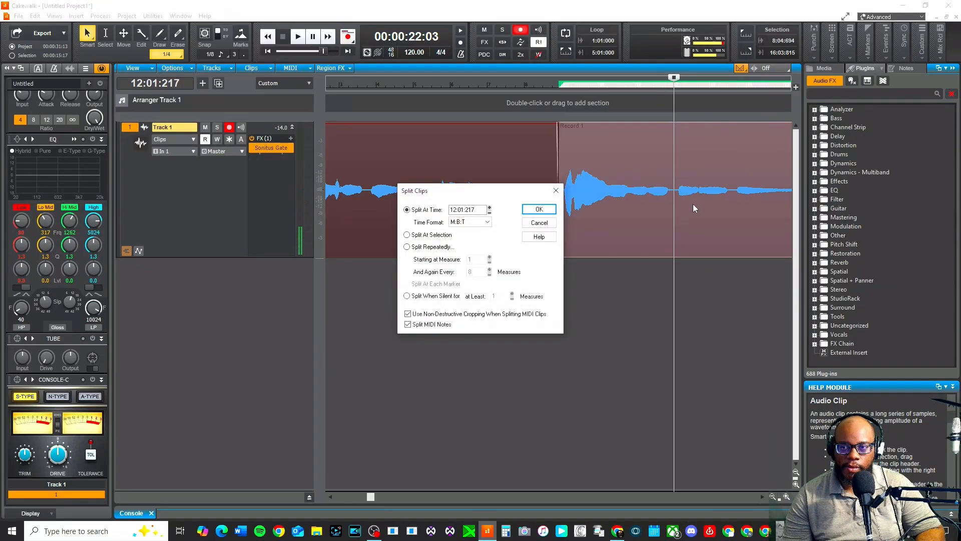
left_click(549, 209)
Step: Raise the clip gain of the quieter section after 12:01:217 and clear the clip selection
left_click(722, 188)
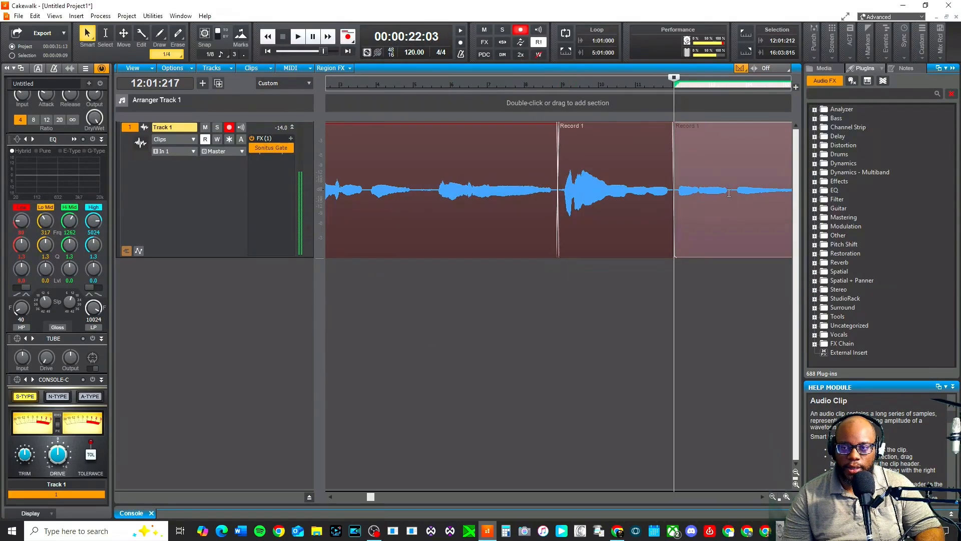
left_click_drag(729, 193, 741, 138)
left_click(535, 258)
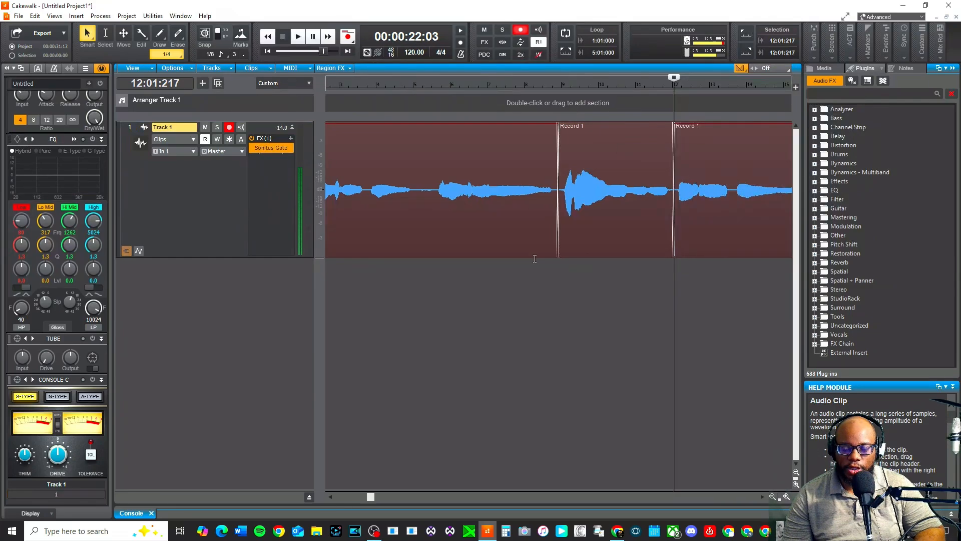
Step: Lower the clip gain of the loud middle clip so its waveform comes closer in size to the neighbouring clips
left_click(572, 172)
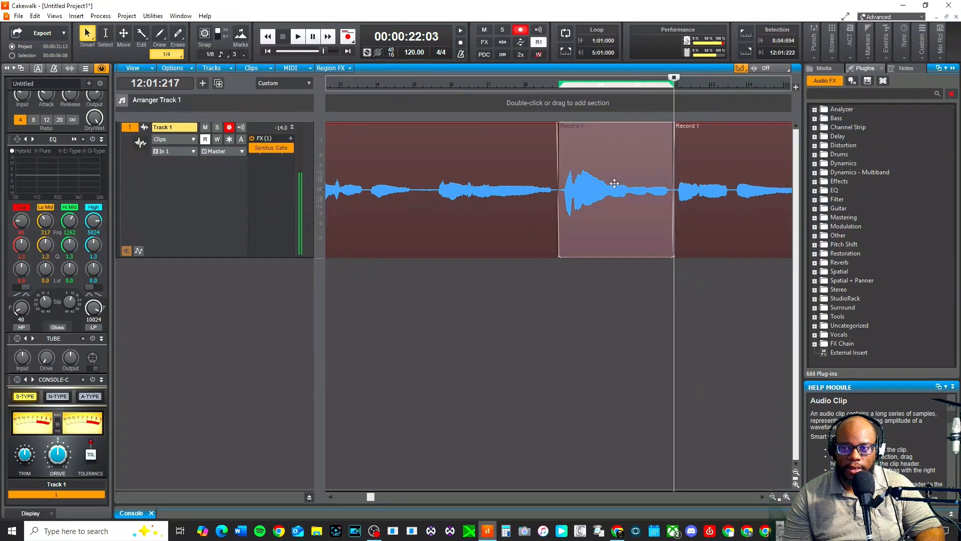
left_click(590, 201)
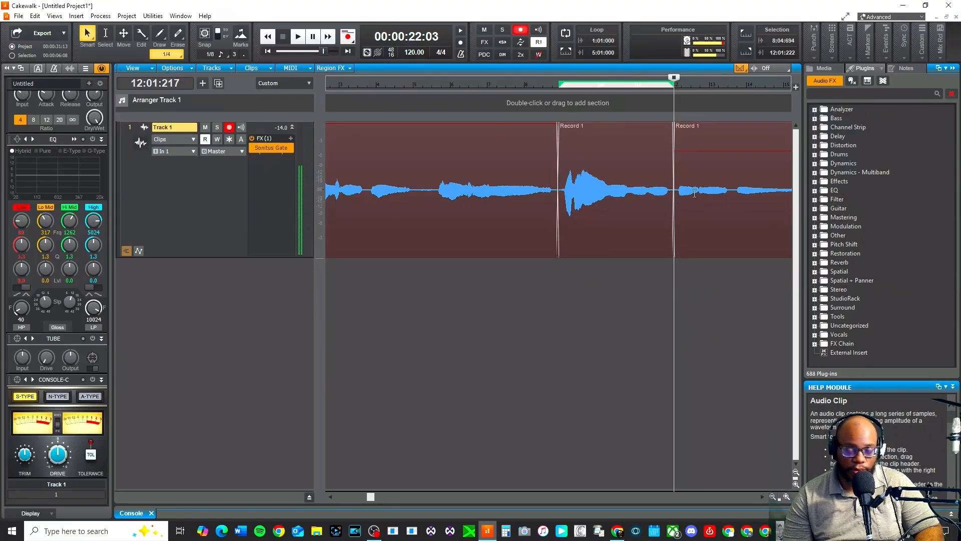
left_click(601, 179)
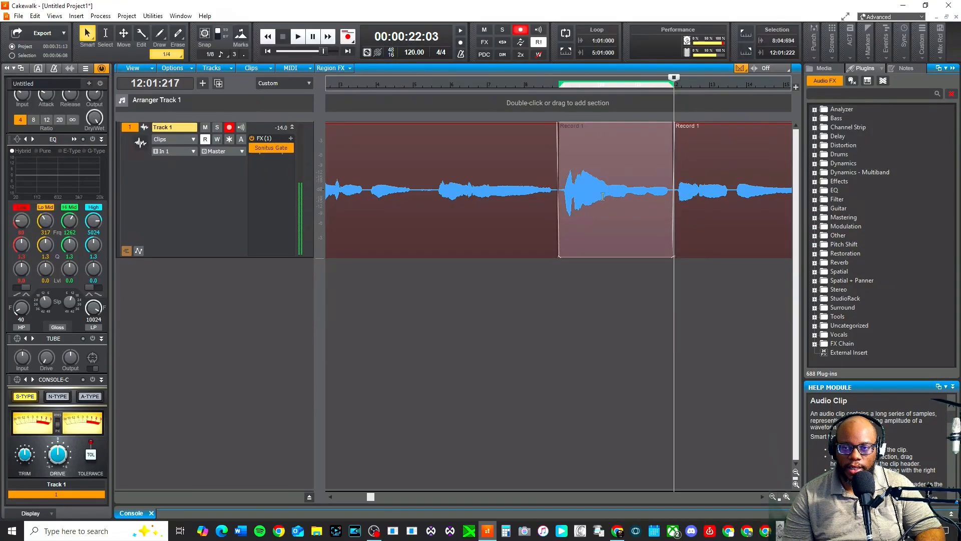
left_click_drag(603, 196, 605, 212)
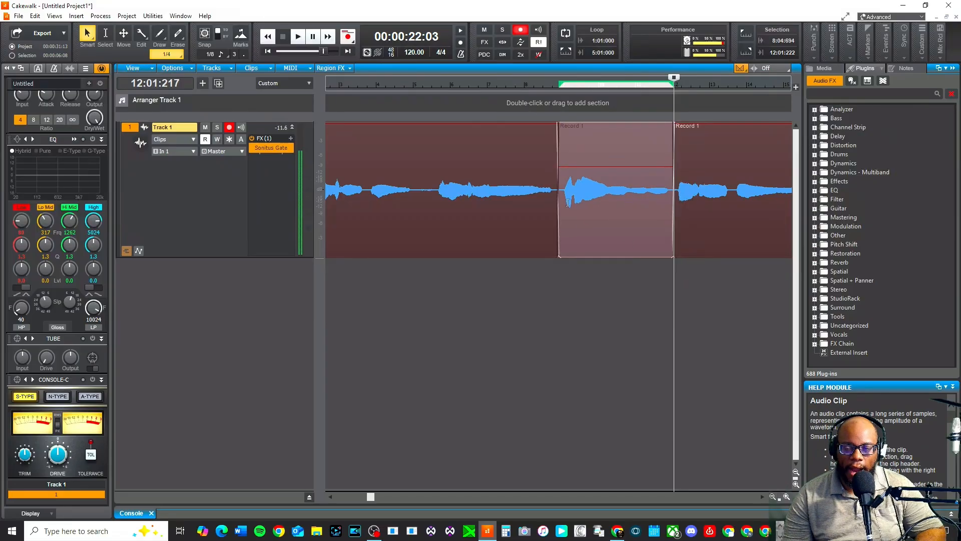
Step: Clear the clip selection and audition the vocal take from 7:02:070 through the last clip
left_click(497, 310)
key("space")
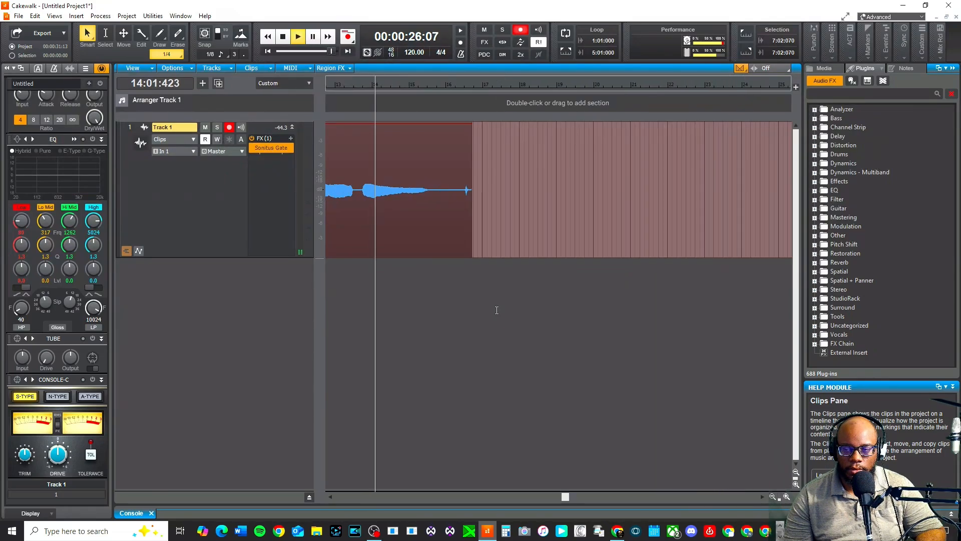
key("space")
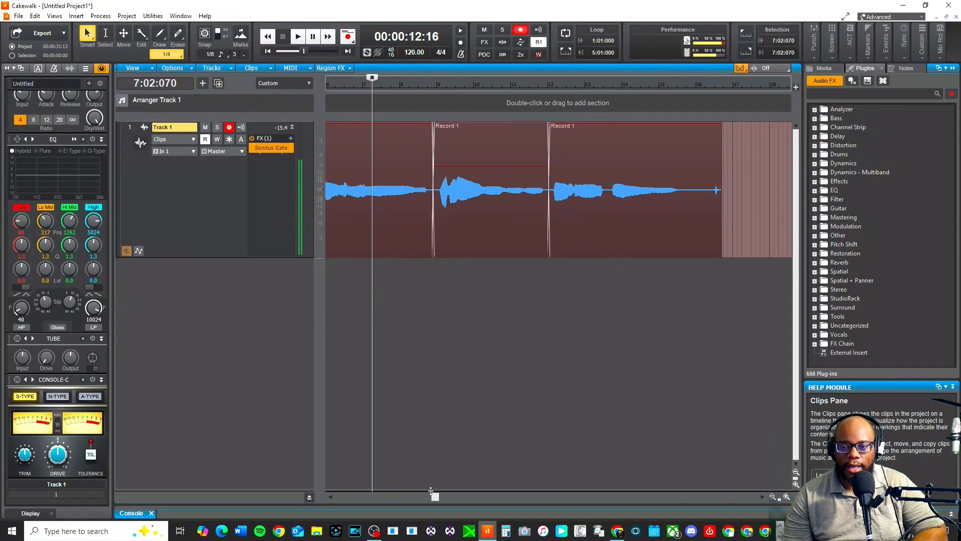
Step: Insert the Sonitus Compressor after the gate in Track 1's effects rack and position its window below the vocal waveform
left_click_drag(437, 499, 373, 497)
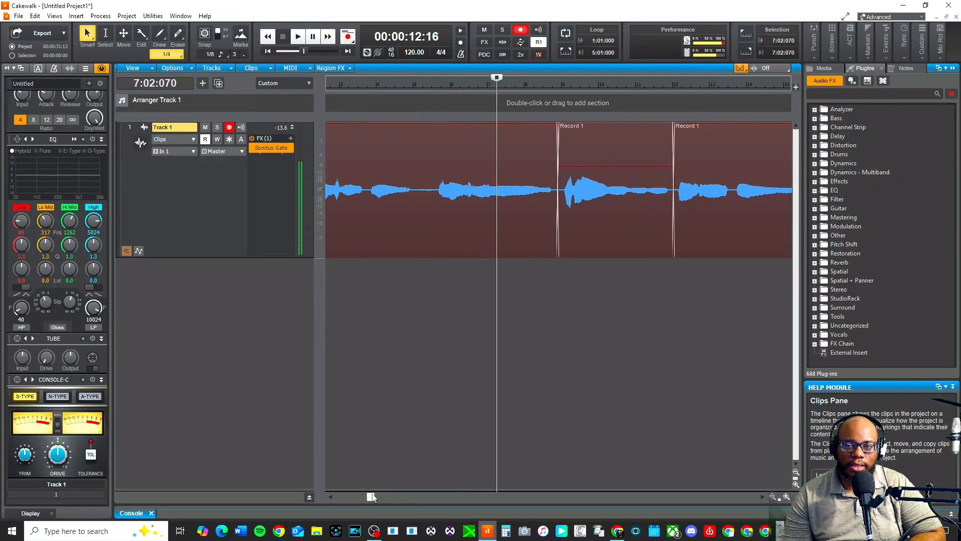
left_click(772, 497)
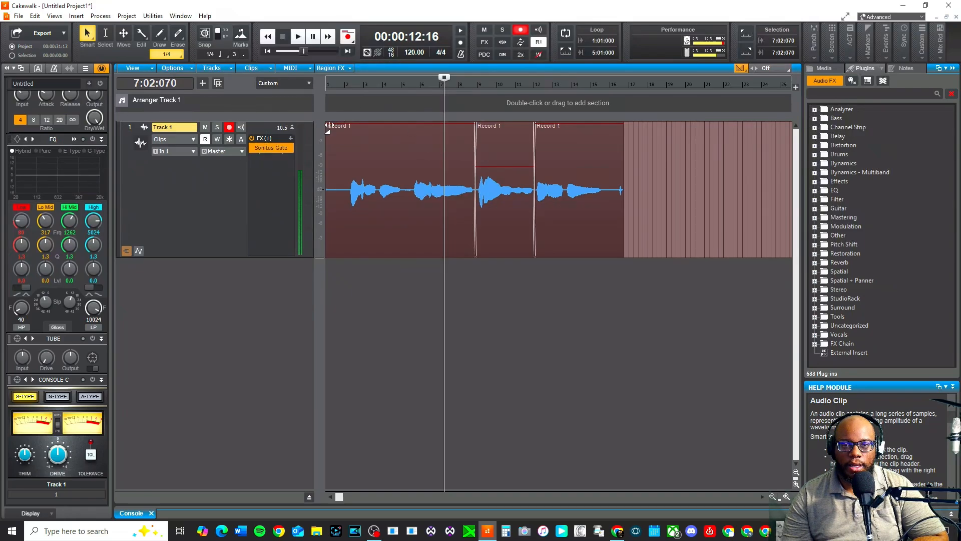
left_click(292, 137)
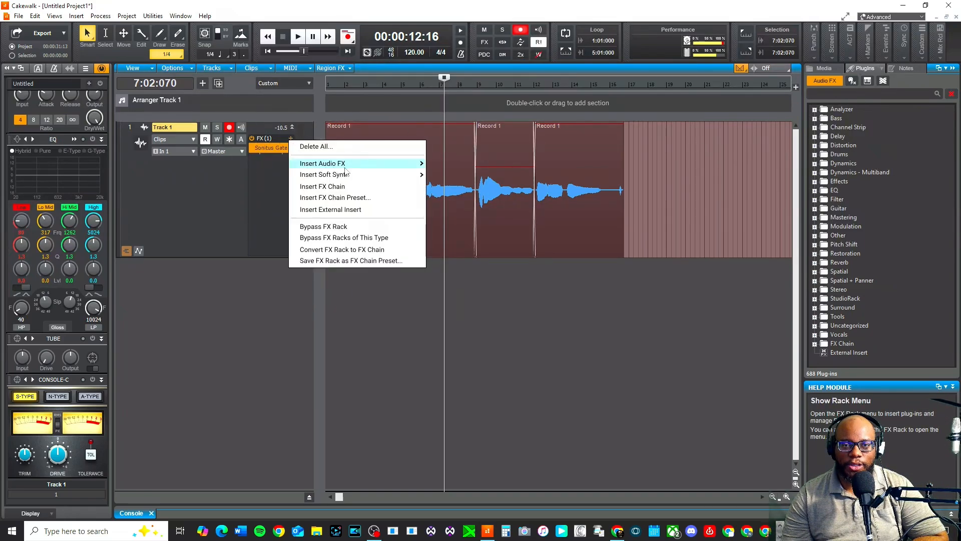
mouse_move(346, 167)
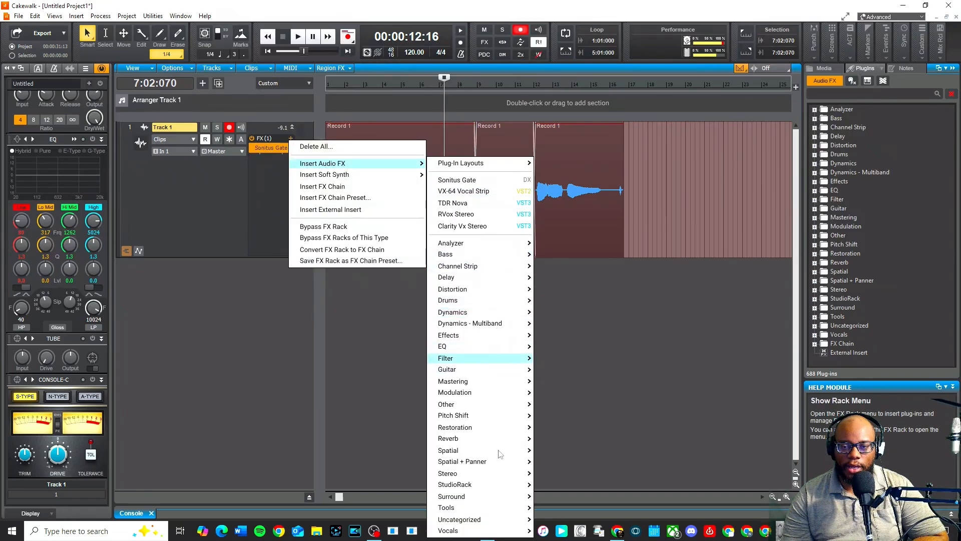
mouse_move(493, 501)
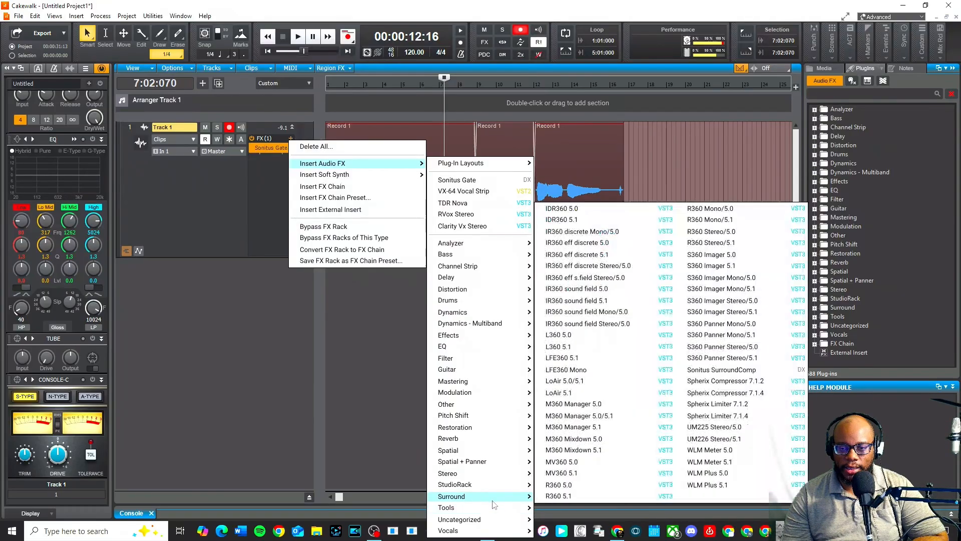
mouse_move(476, 316)
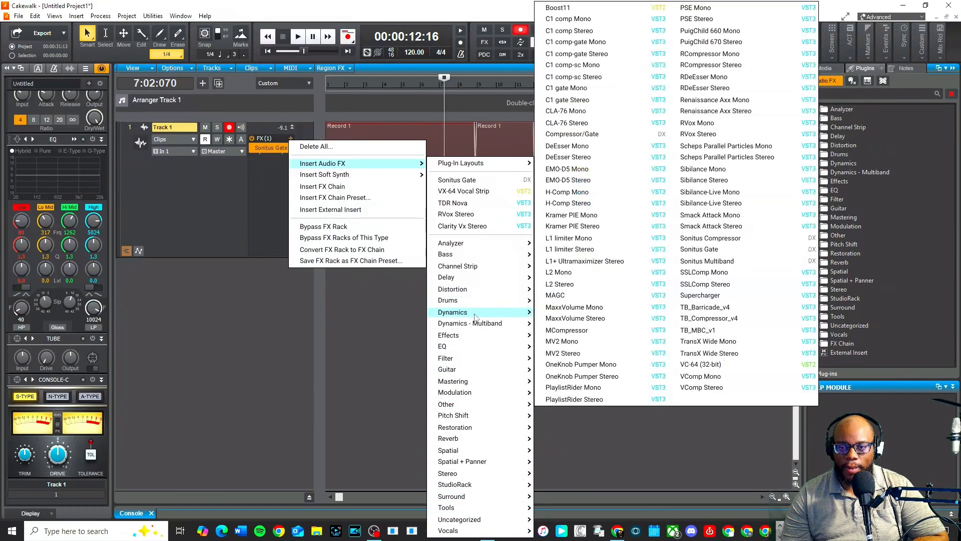
left_click(711, 238)
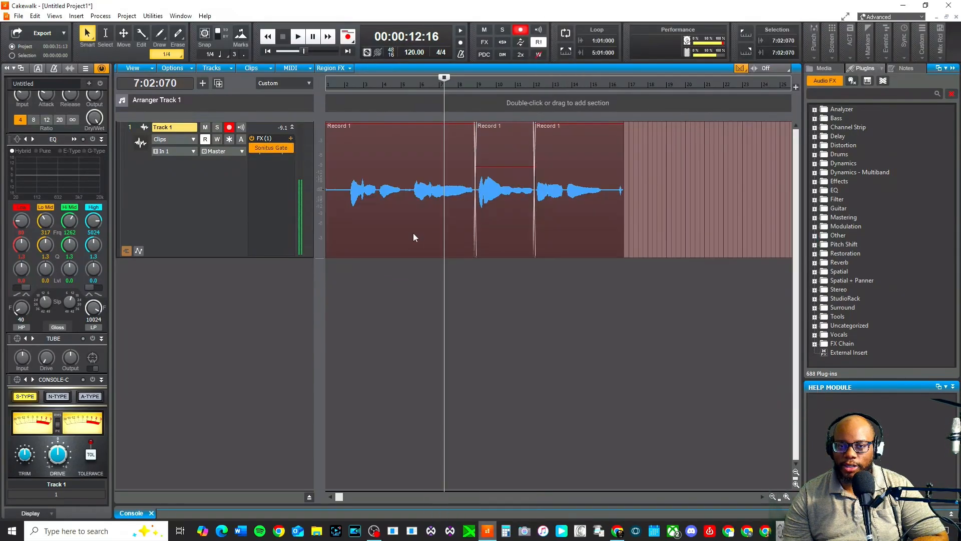
left_click_drag(383, 304, 380, 212)
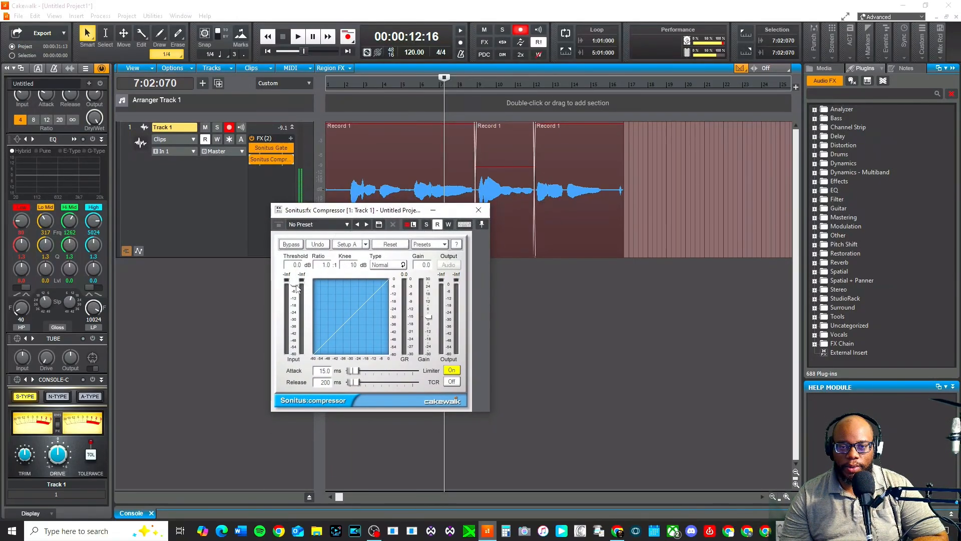
Step: Load the Vocals (GR 4-10dB) music preset in the Sonitus compressor
left_click(346, 225)
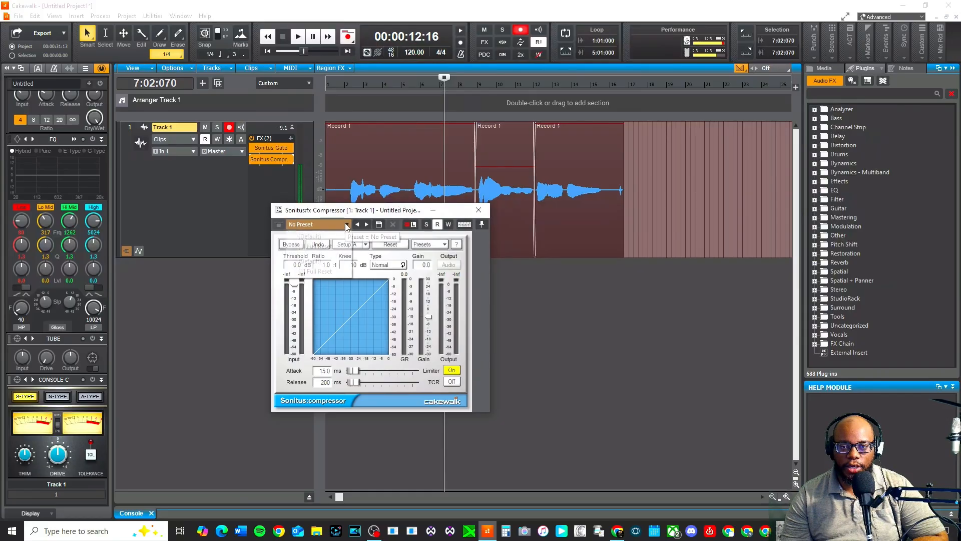
left_click(341, 224)
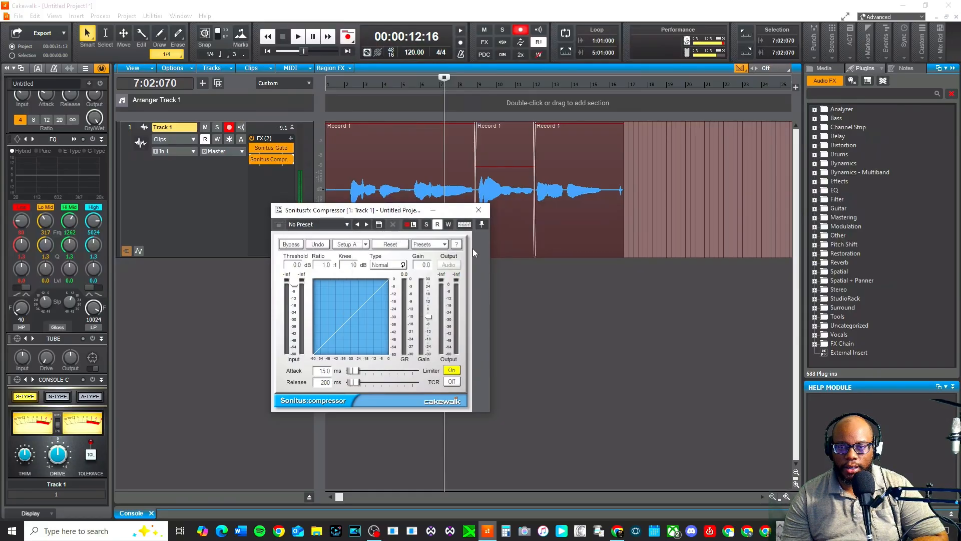
left_click(440, 245)
mouse_move(452, 282)
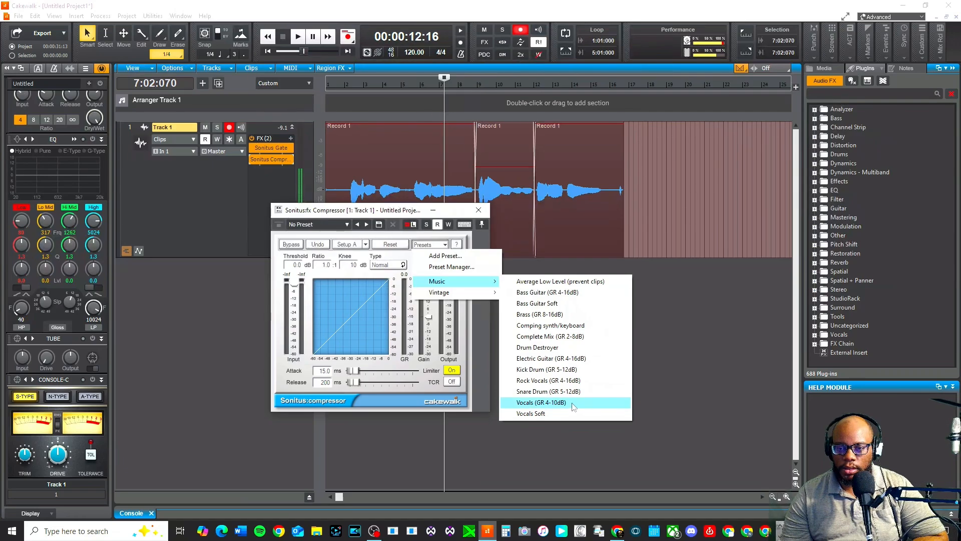
left_click(558, 402)
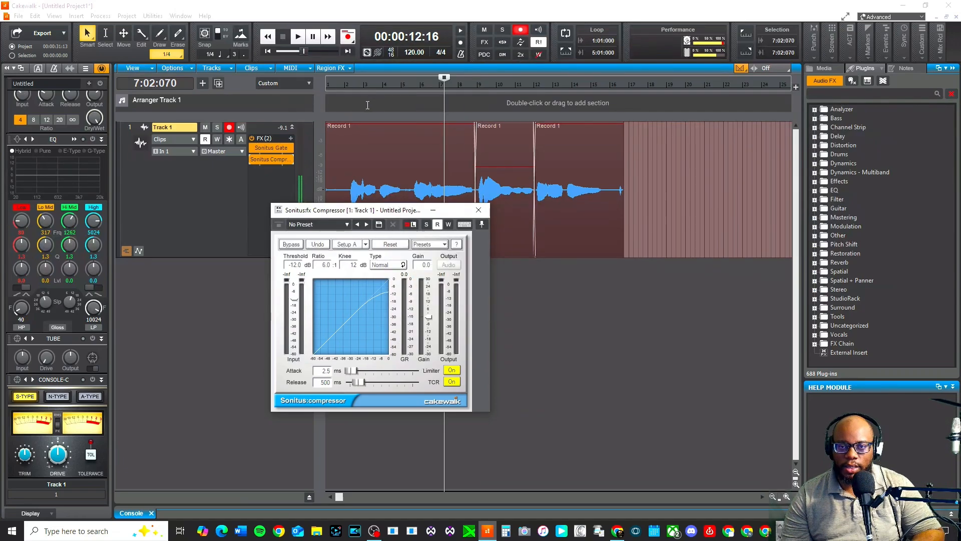
Step: Audition the vocal from 2:01:826 while checking the compressor and Sonitus gate meters, and minimize the gate window before stopping playback
left_click(348, 83)
key("space")
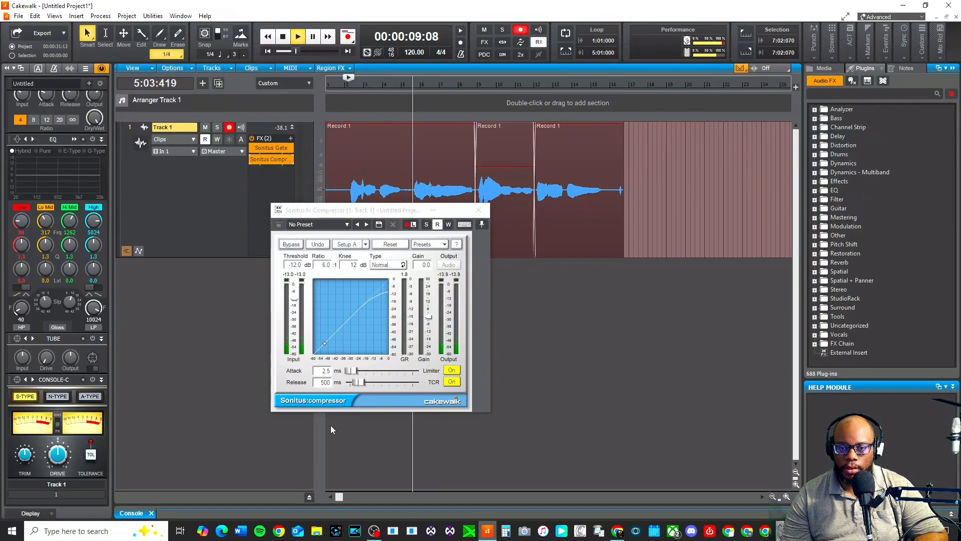
double_click(270, 148)
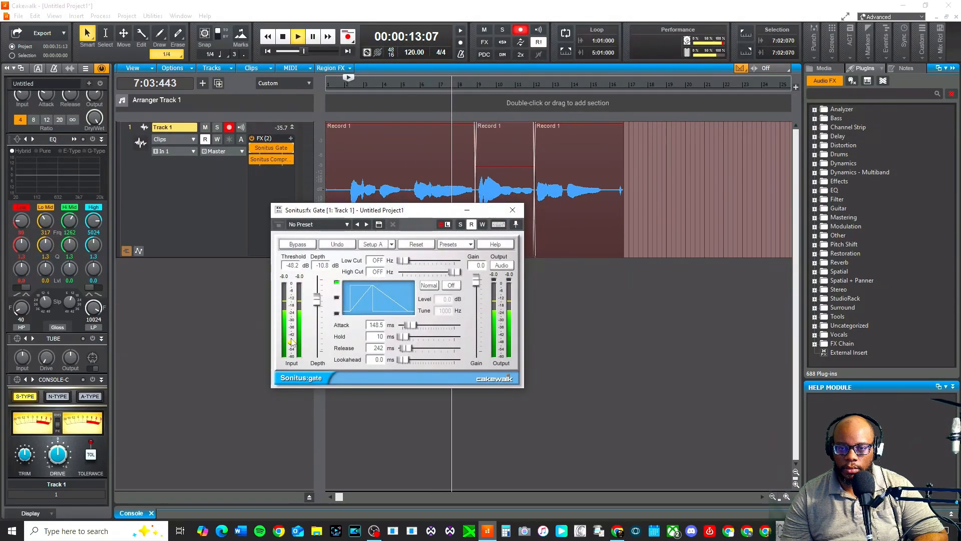
left_click_drag(295, 354, 295, 349)
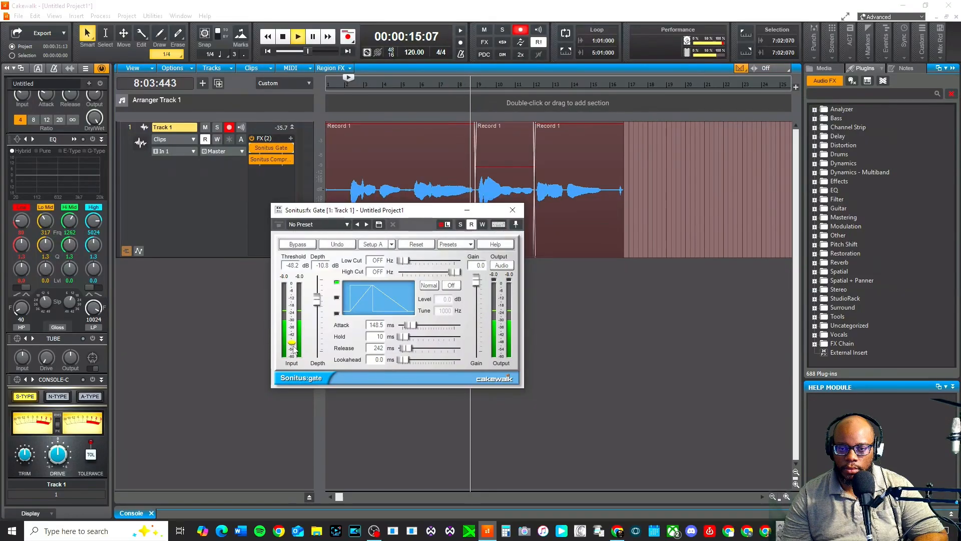
left_click(467, 211)
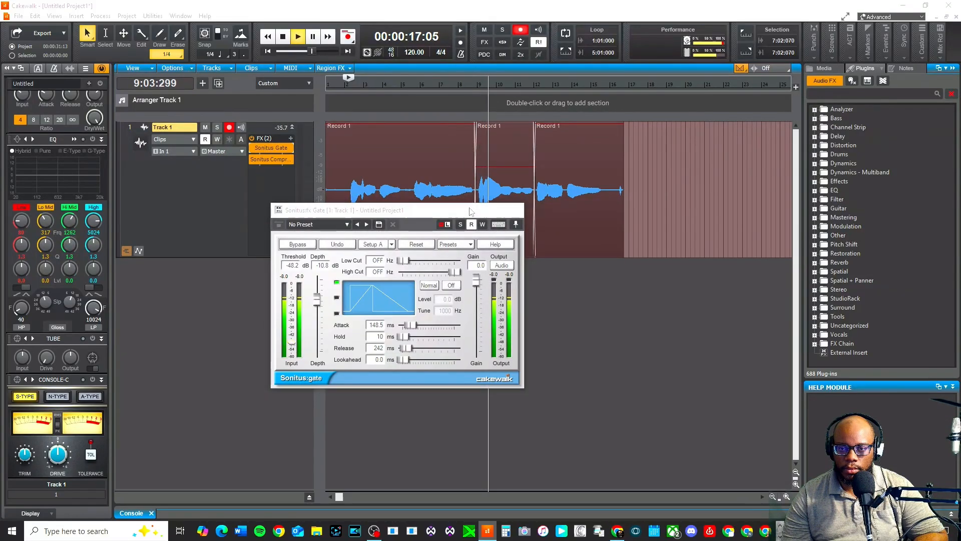
key("space")
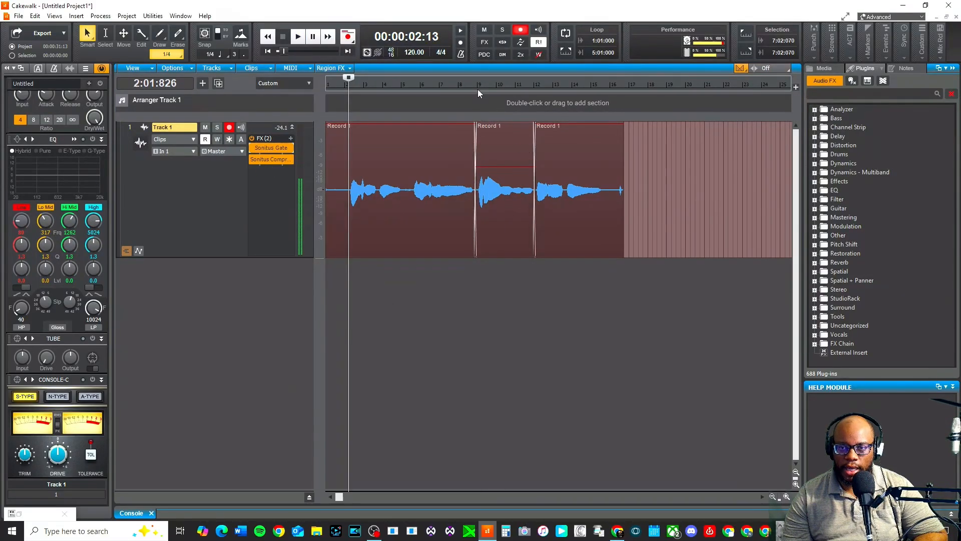
Step: Audition the loud phrase from 8:04:876 while checking the gain reduction in the Sonitus compressor
left_click(476, 83)
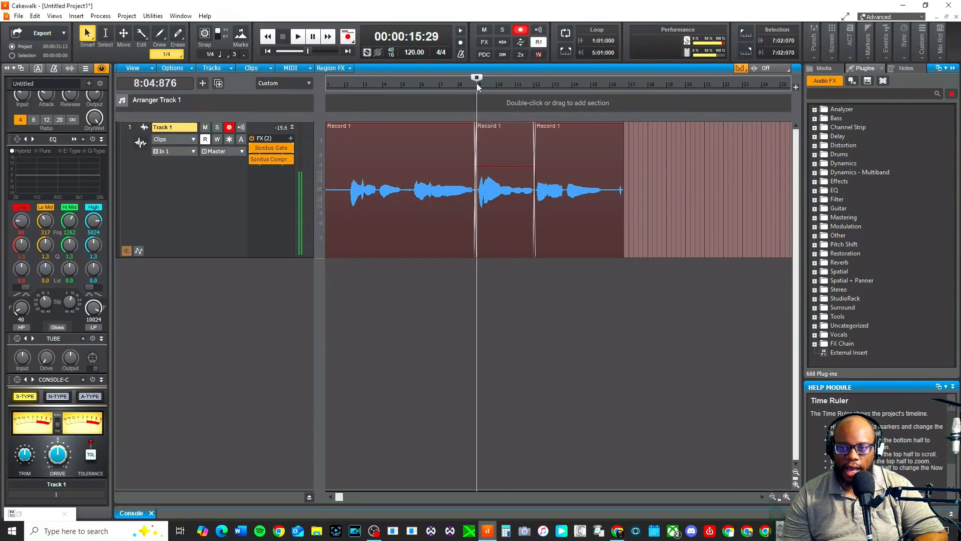
double_click(265, 160)
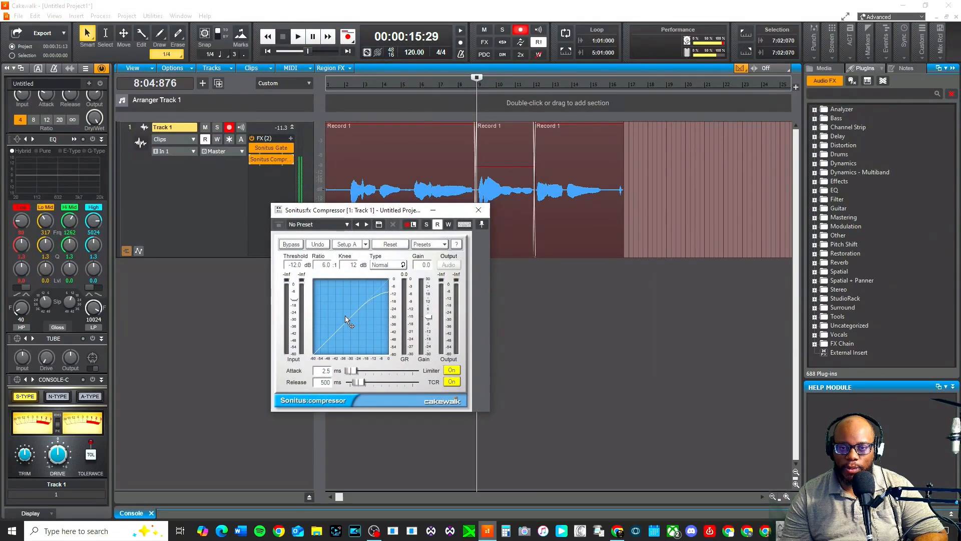
key("space")
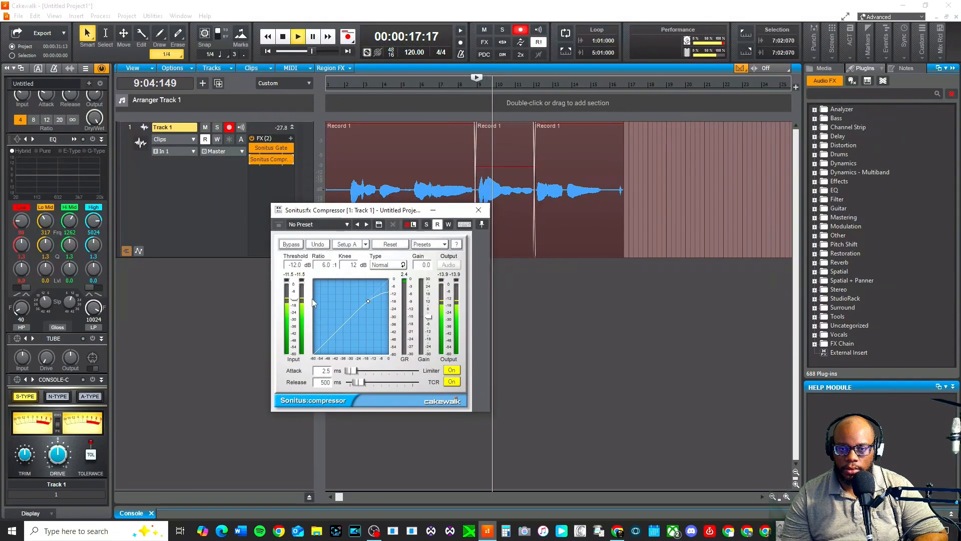
key("space")
Step: Set the compressor's threshold to 0.0 dB and replay the loud phrase from 8:04:876
left_click_drag(294, 295, 295, 284)
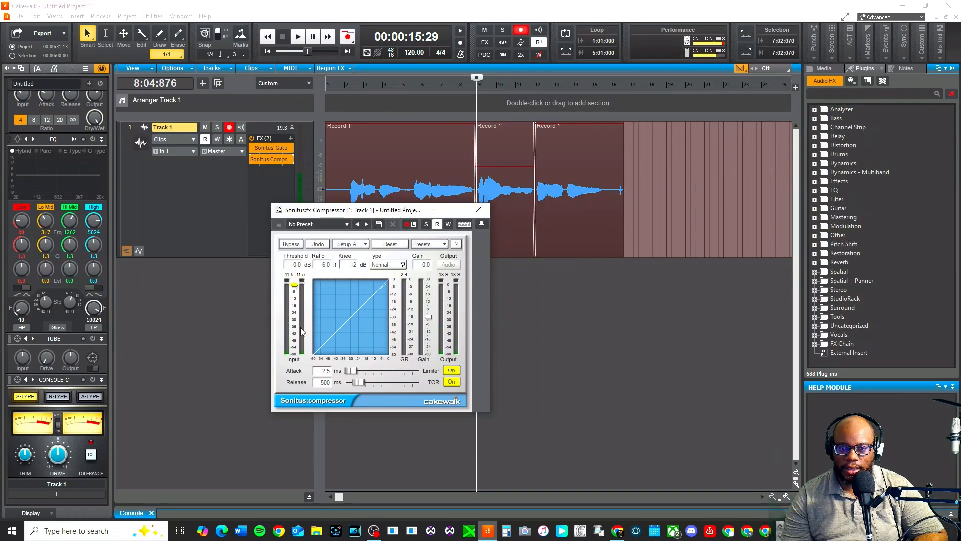
key("space")
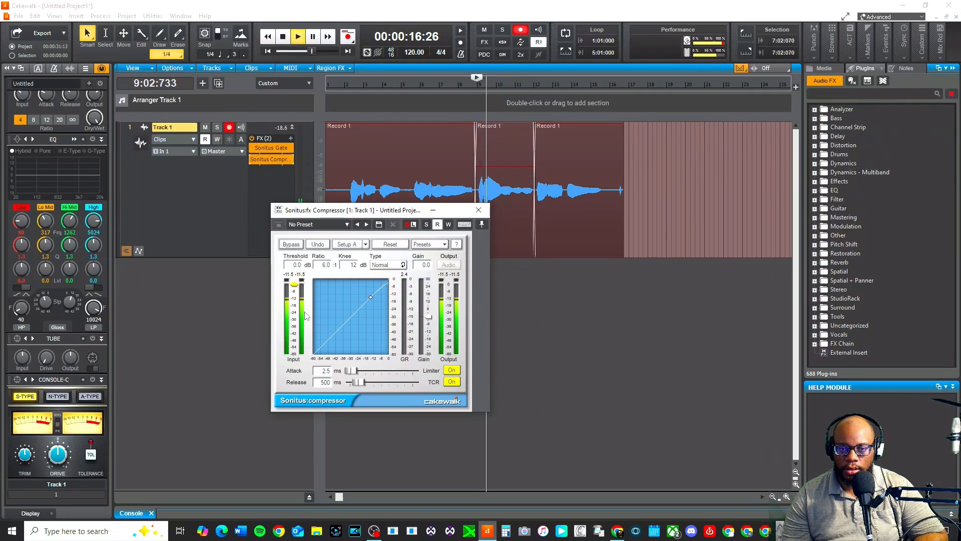
key("space")
Step: Compare the compressor's input levels for the quiet phrase from 2:03:225 and the loud phrase from 8:04:064
left_click(355, 89)
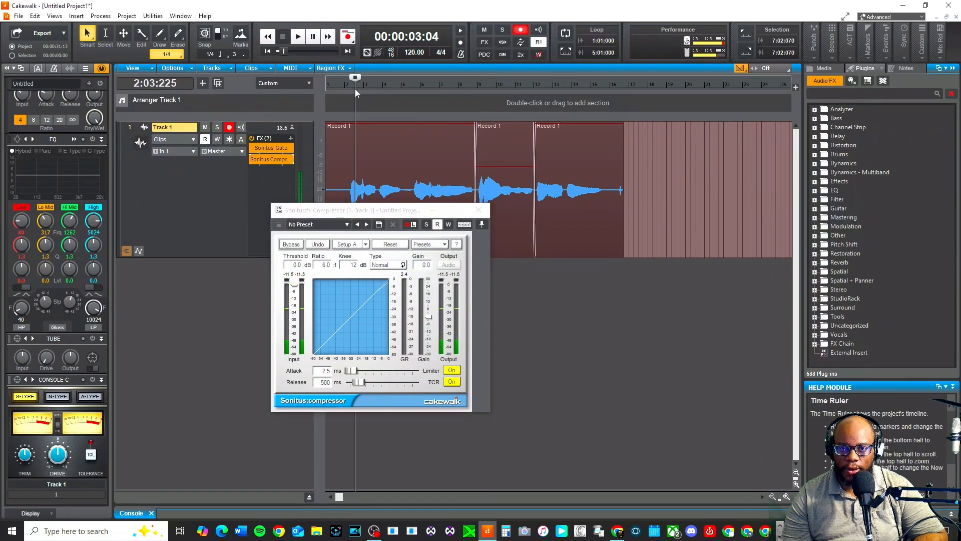
key("space")
key("space")
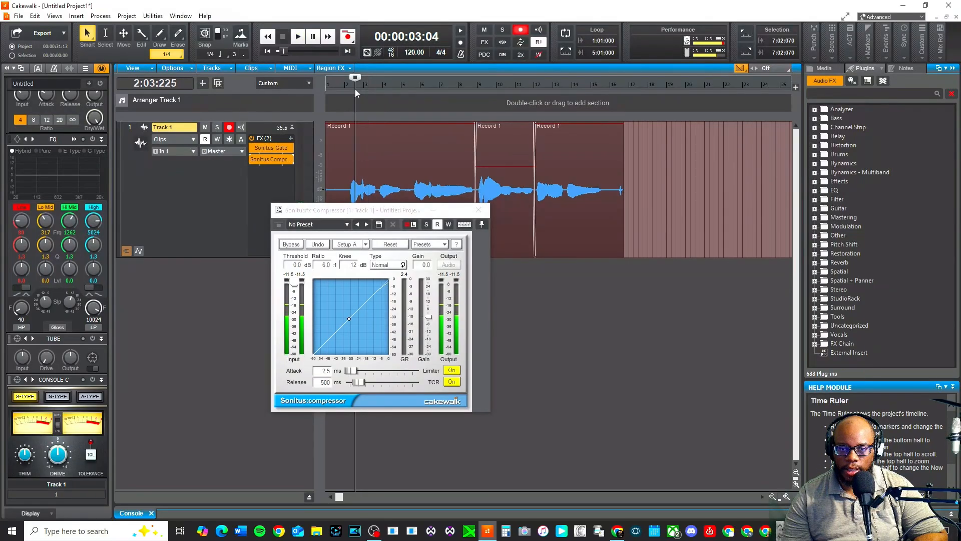
left_click(472, 88)
key("space")
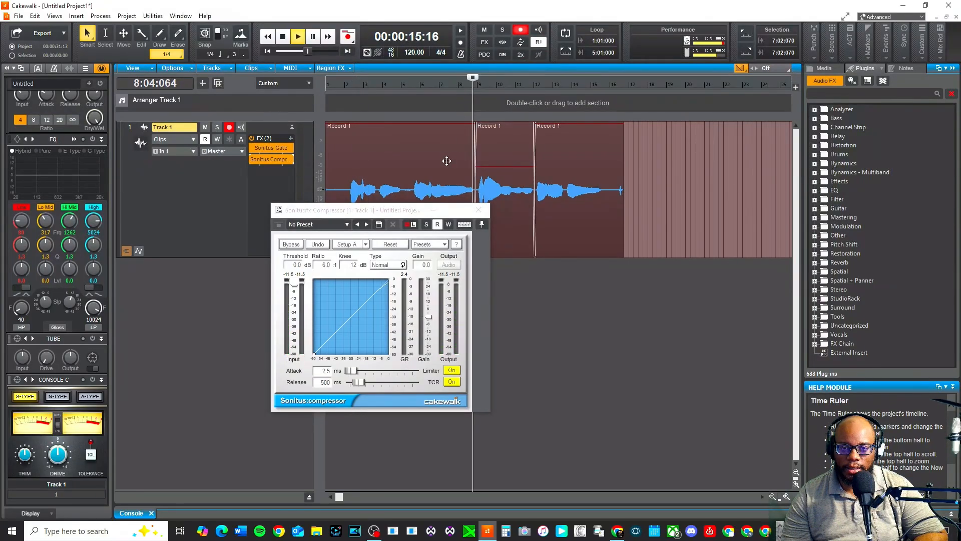
key("space")
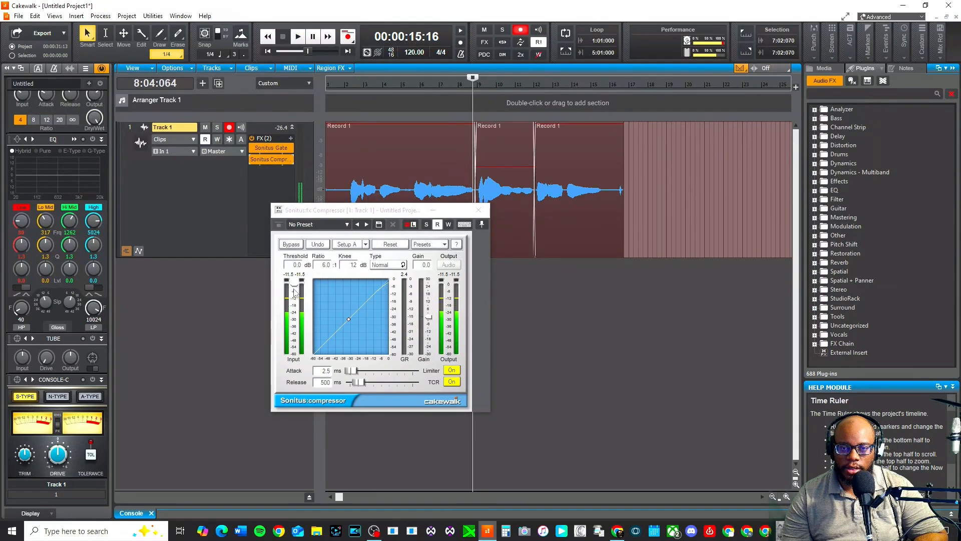
Step: Lower the compressor's threshold to -15.3 dB while auditioning the loud phrase from 8:04:064
left_click_drag(295, 288, 294, 299)
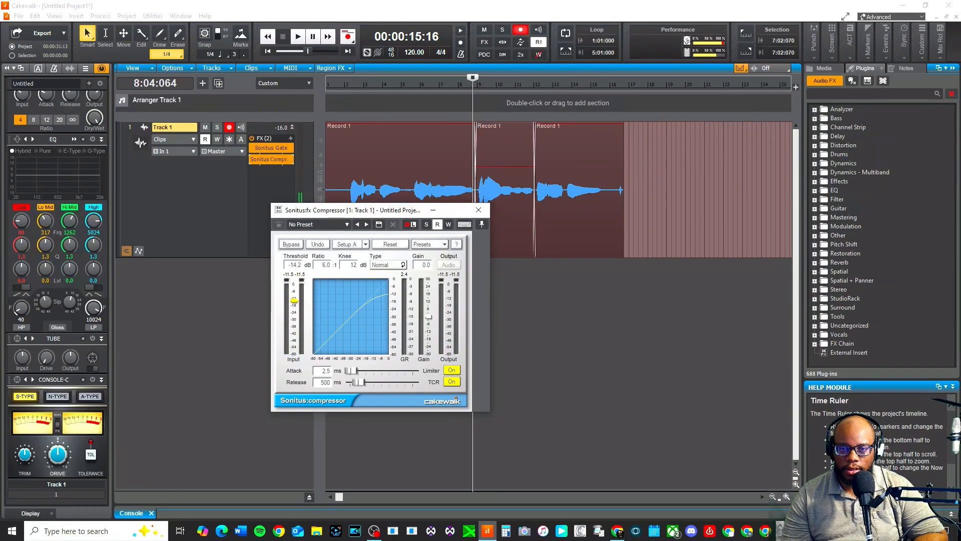
key("space")
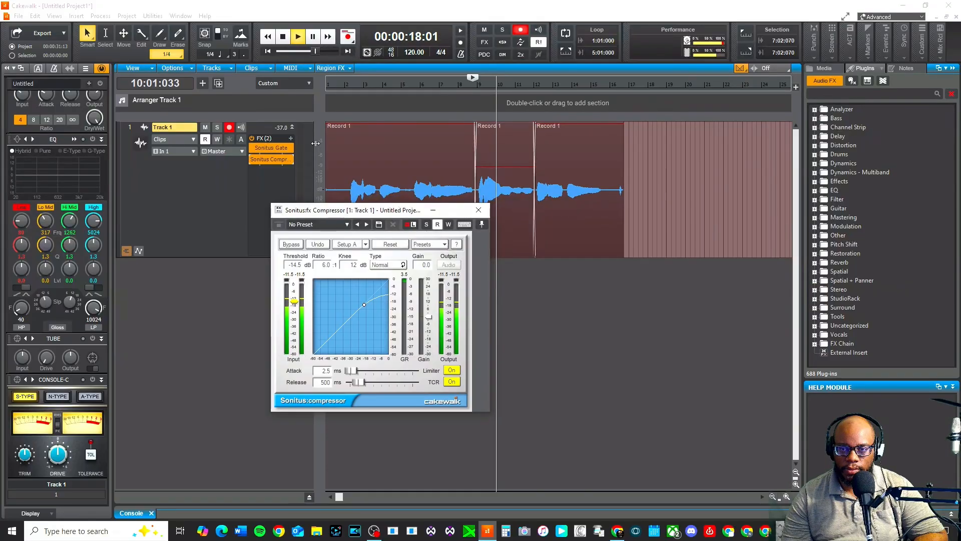
key("space")
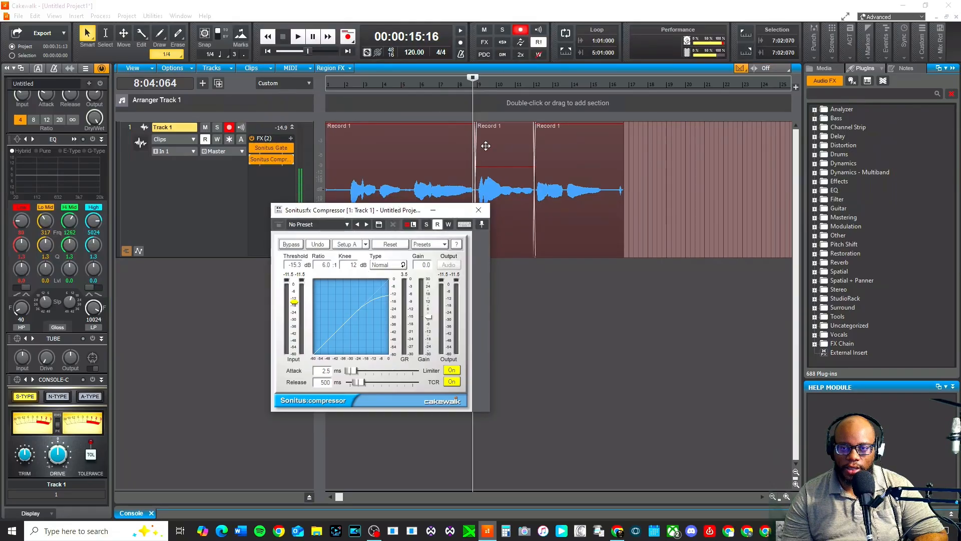
Step: Set the compressor to a 4.1:1 ratio, 2.1 ms attack and 449 ms release, and turn off Limiter and TCR
mouse_move(491, 159)
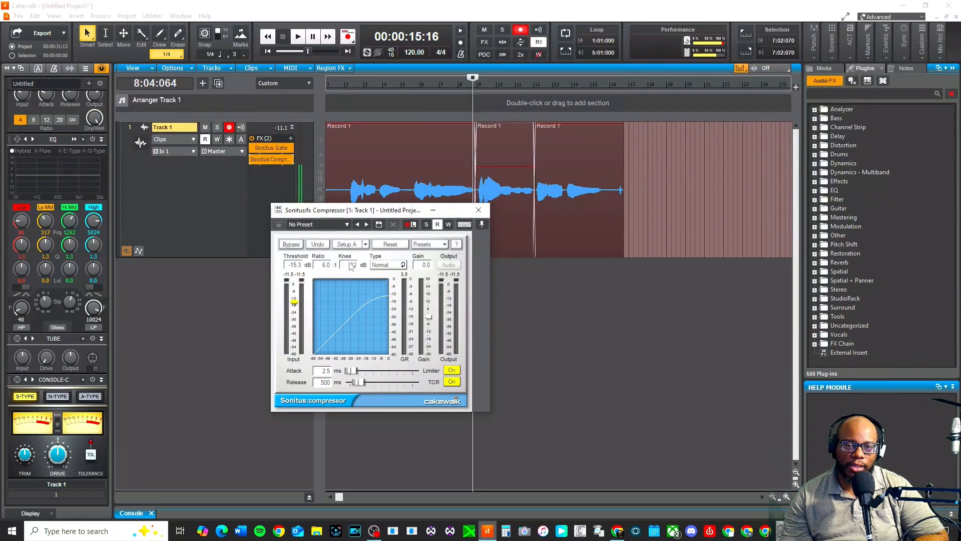
left_click_drag(326, 266, 332, 260)
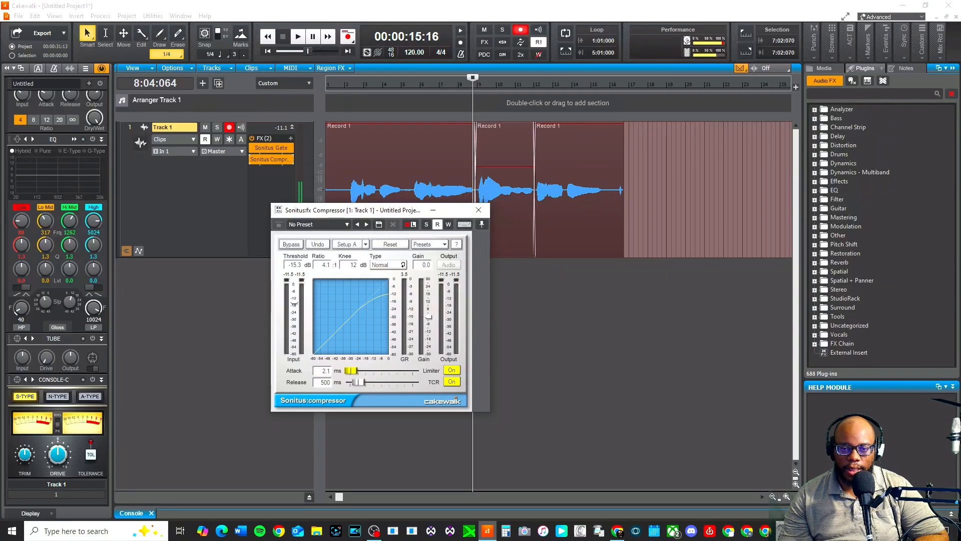
left_click_drag(358, 384, 356, 383)
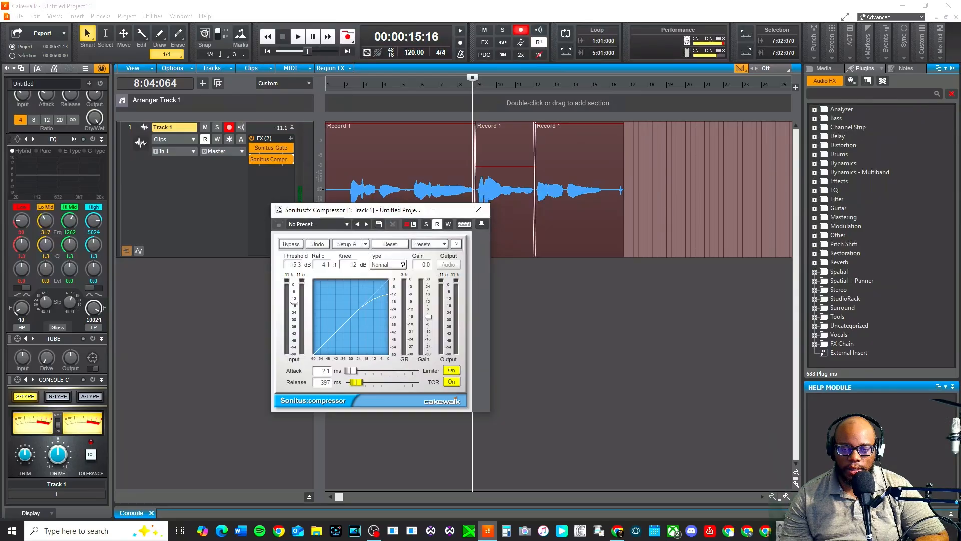
left_click(452, 382)
left_click(452, 370)
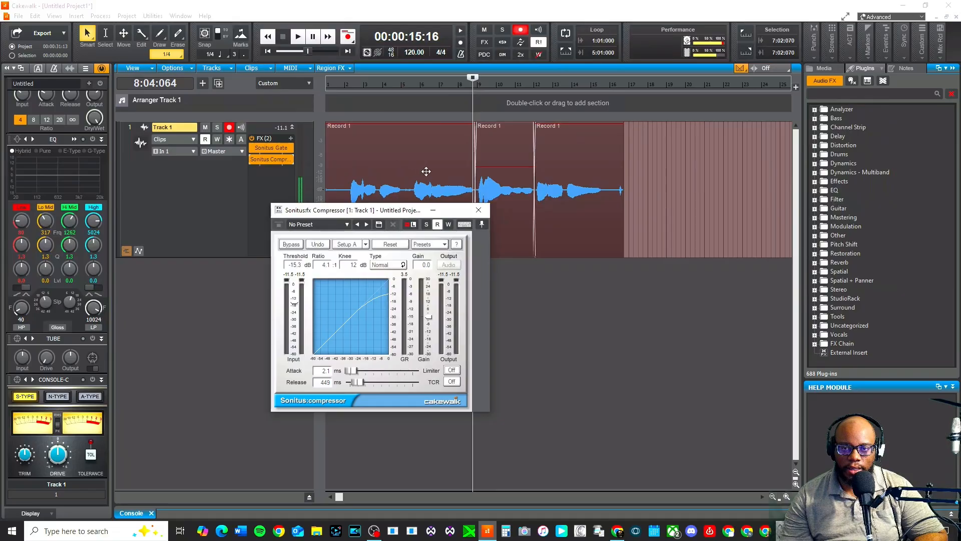
Step: Audition the loud phrase from 8:04:064 and the quiet phrase from 2:02:475 through the adjusted compressor
key("space")
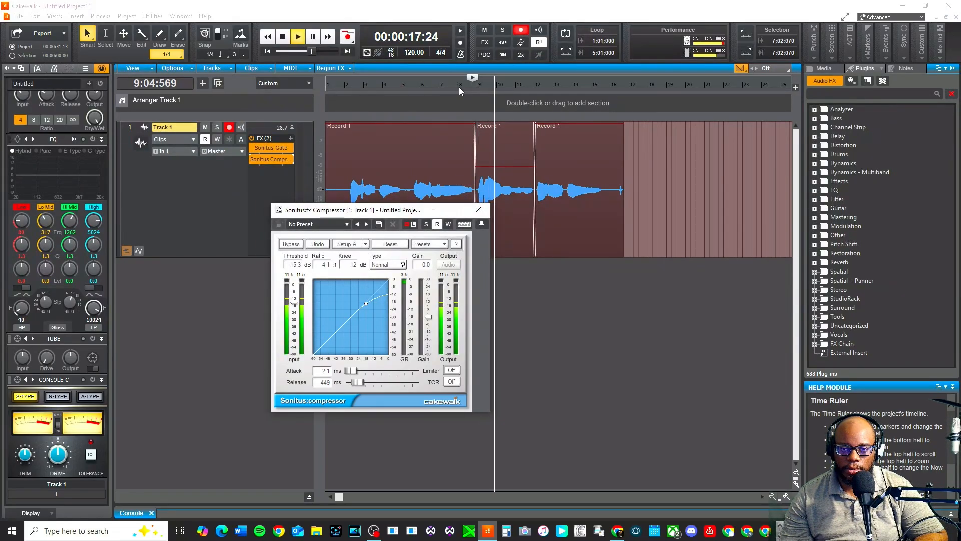
left_click(352, 87)
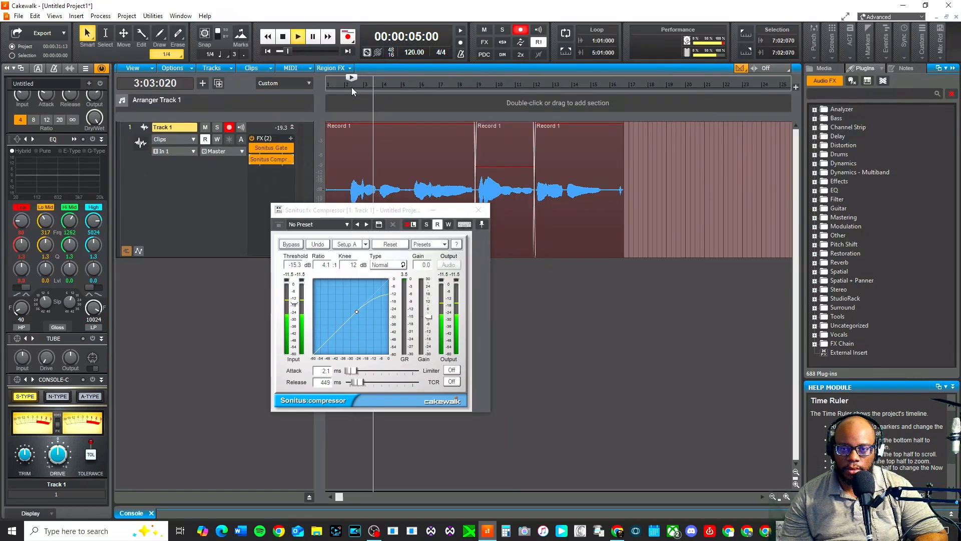
key("space")
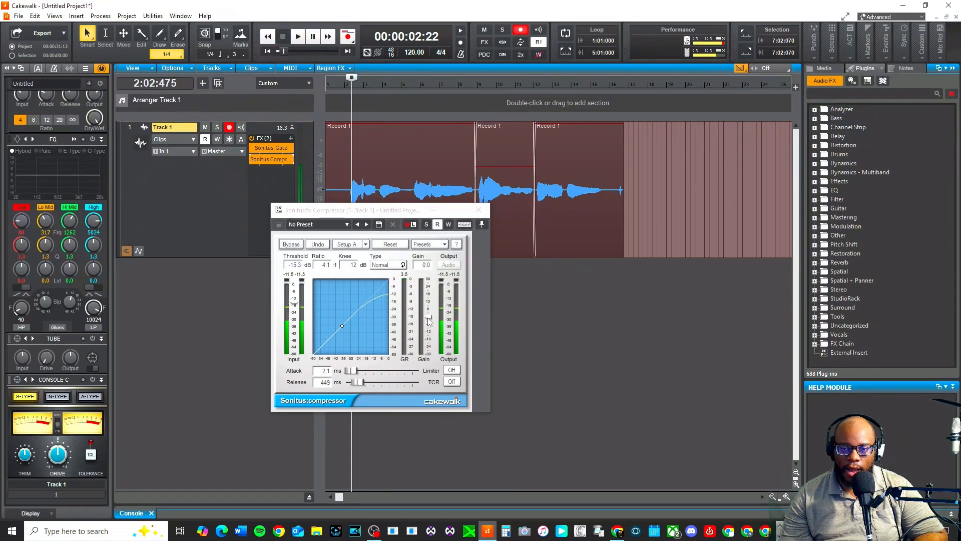
Step: Raise the compressor's output gain to 10.9 dB while auditioning the vocal from 2:02:475
left_click_drag(428, 316, 429, 308)
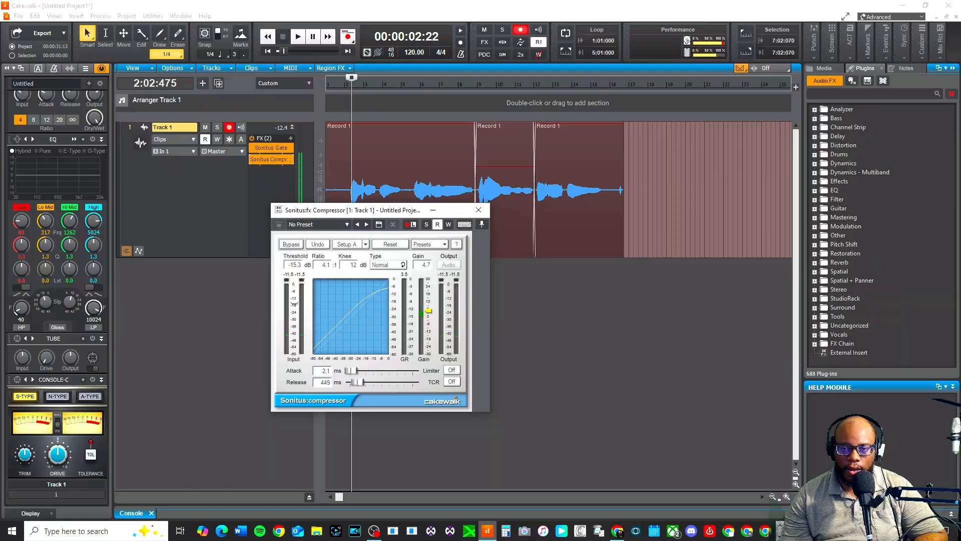
key("space")
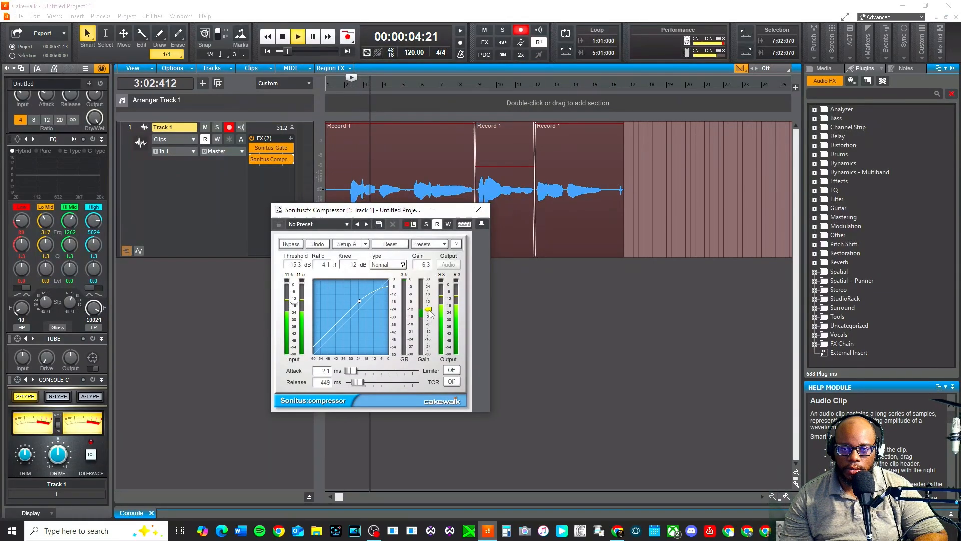
left_click_drag(429, 308, 429, 303)
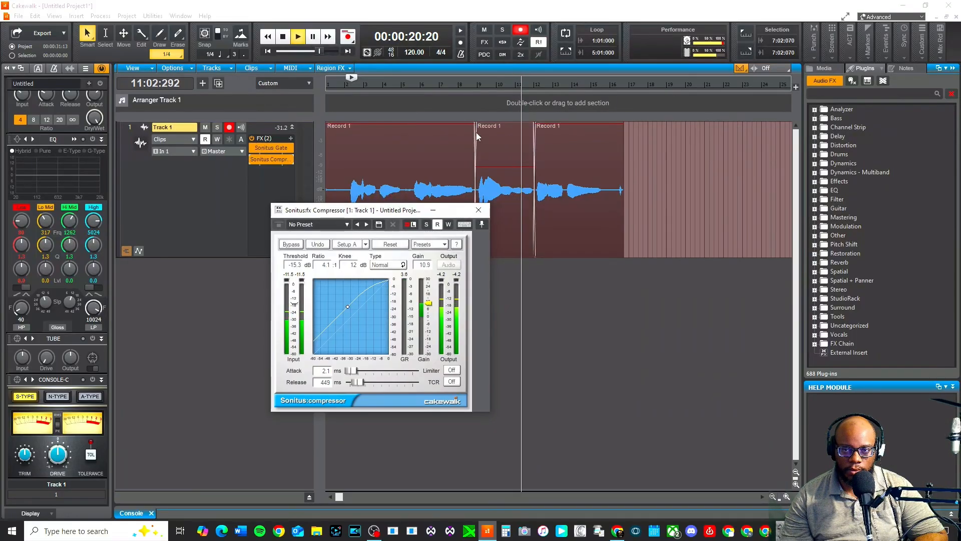
Step: Lower the compressor's threshold to -19.7 dB while auditioning the vocal from 7:03:807
left_click(453, 87)
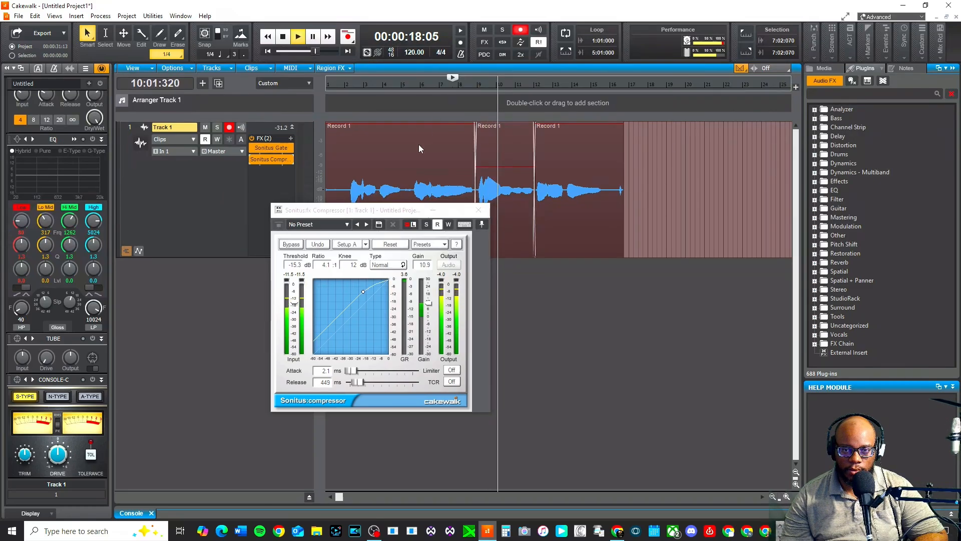
key("space")
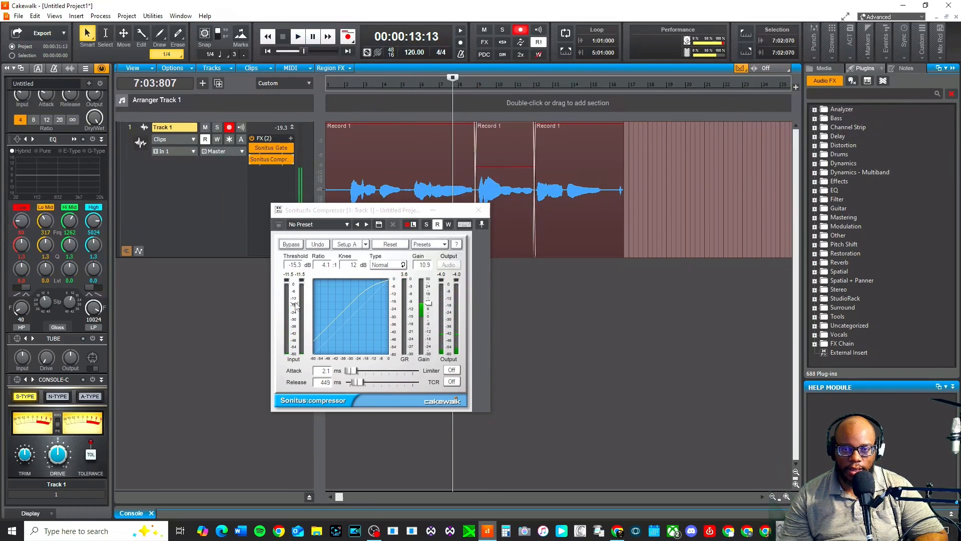
left_click_drag(294, 305, 294, 306)
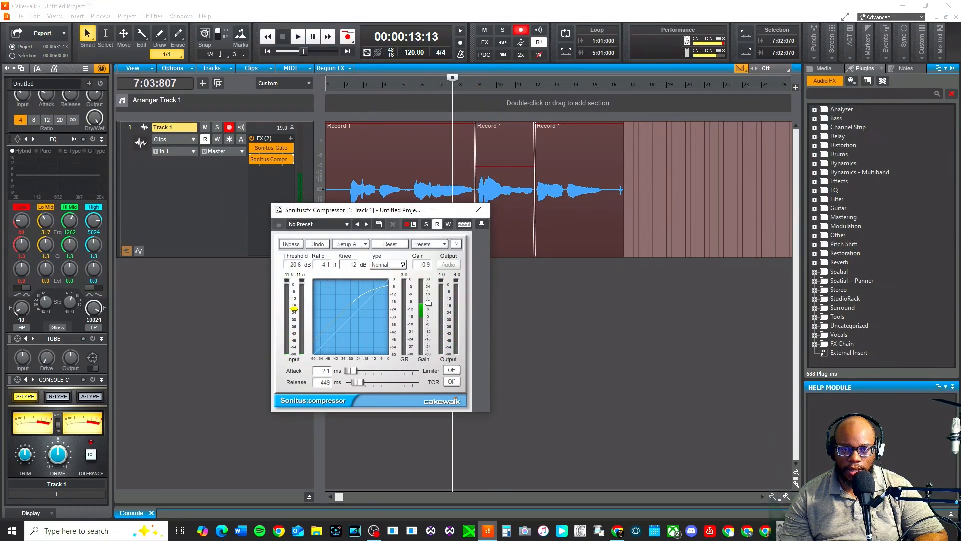
key("space")
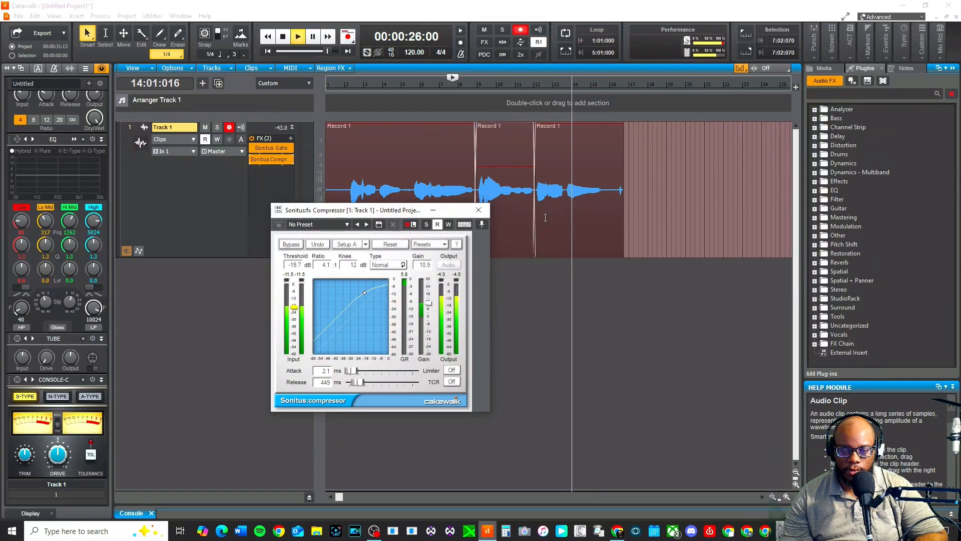
key("space")
Step: Select the last vocal clip and slightly lengthen the fade-in at its start
left_click(786, 498)
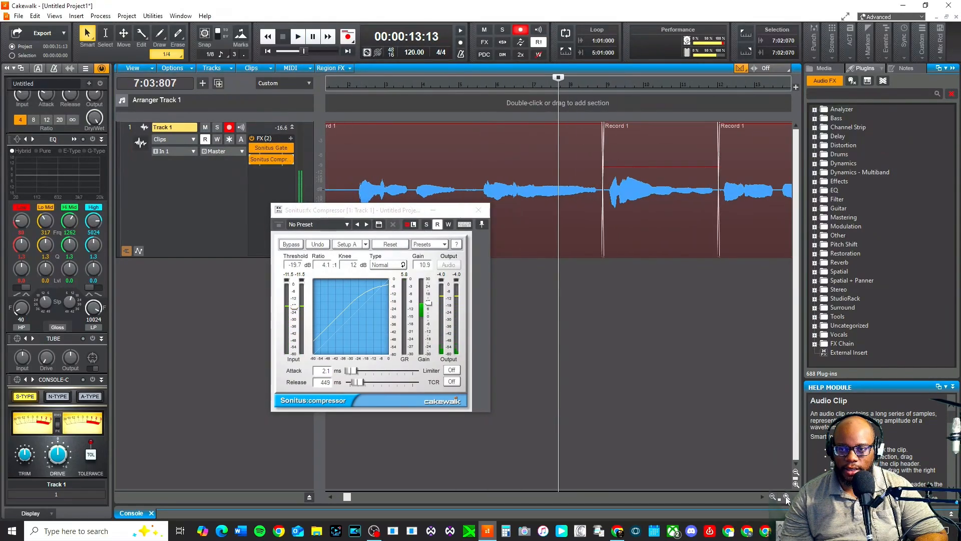
left_click(764, 497)
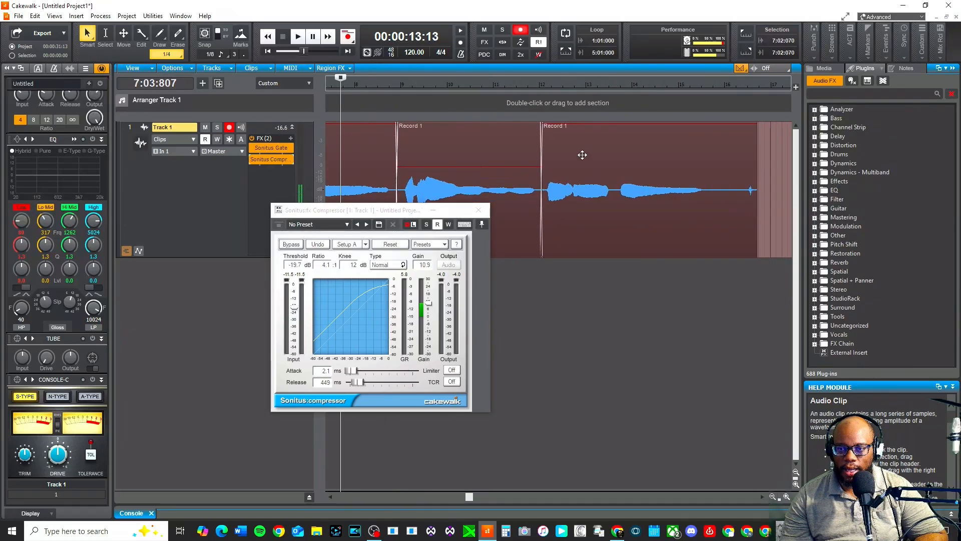
left_click(582, 155)
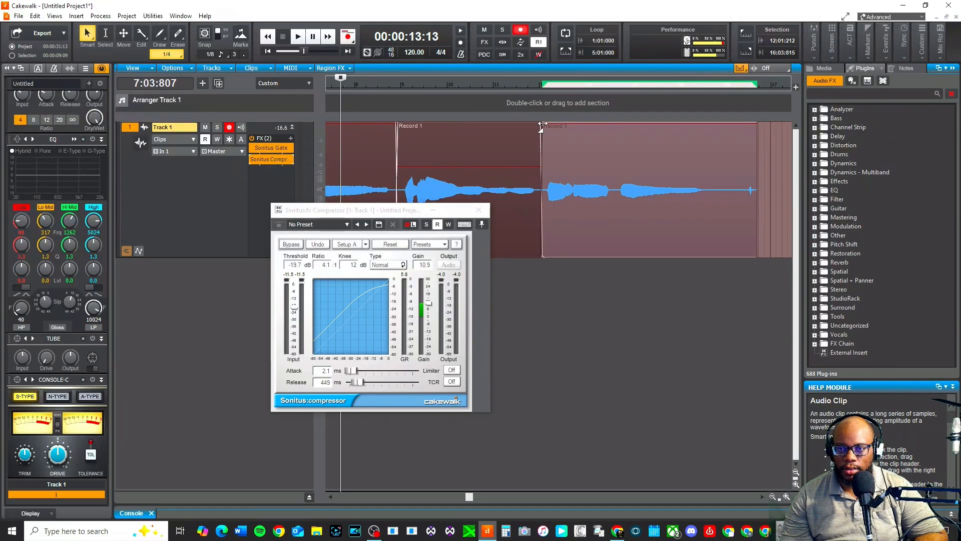
left_click_drag(546, 123, 550, 123)
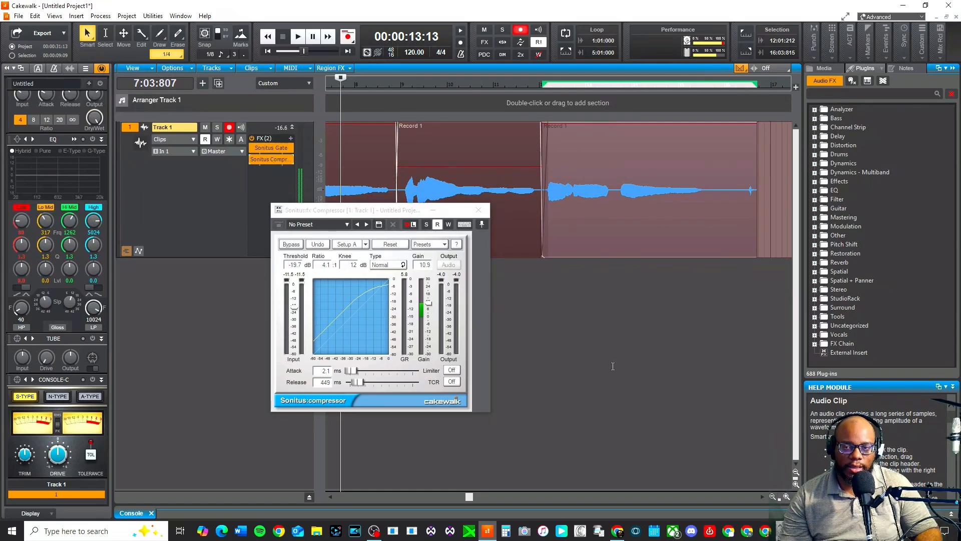
Step: Lower the last vocal clip's gain slightly
left_click(607, 190)
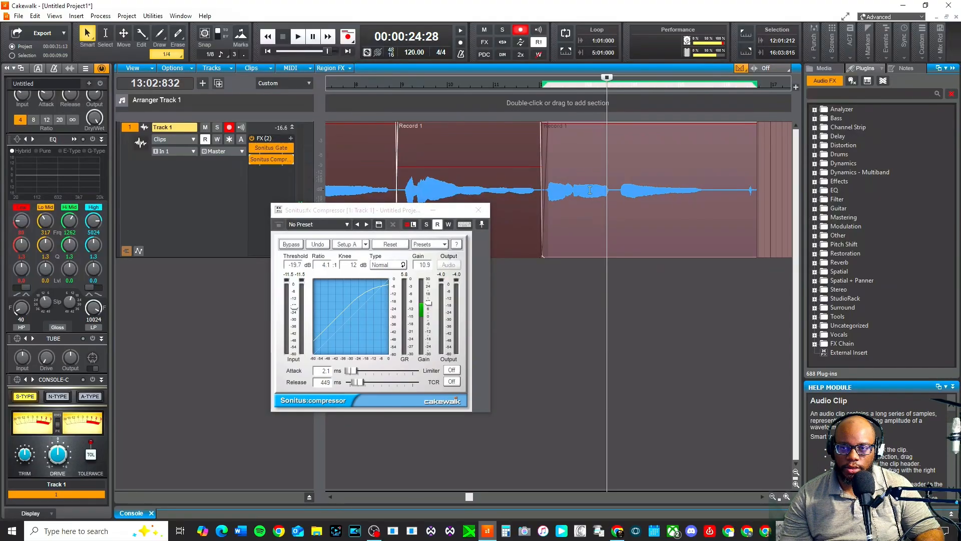
left_click(600, 170)
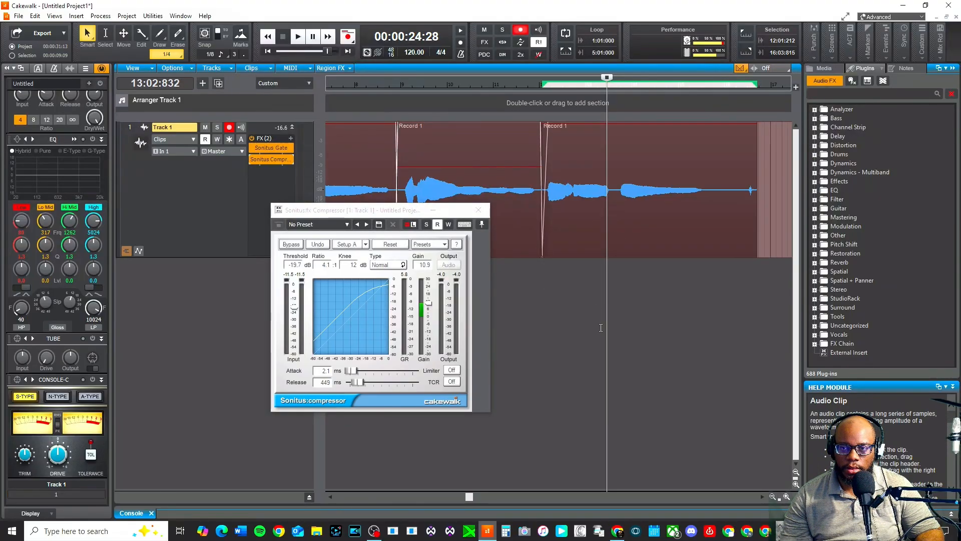
left_click(597, 192)
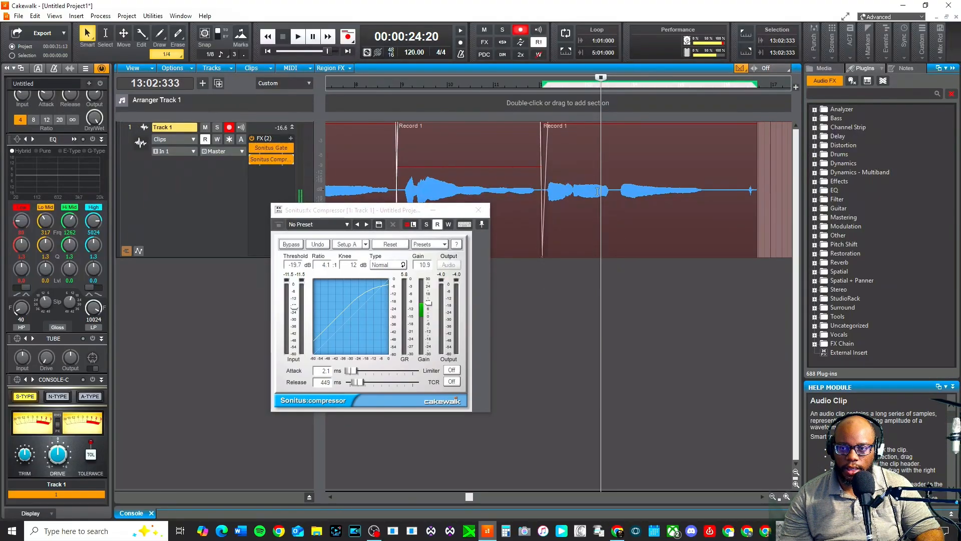
left_click_drag(597, 191, 597, 199)
Step: Audition the transition into the last clip from 11:01:746 through to the end of the take
left_click(502, 91)
key("space")
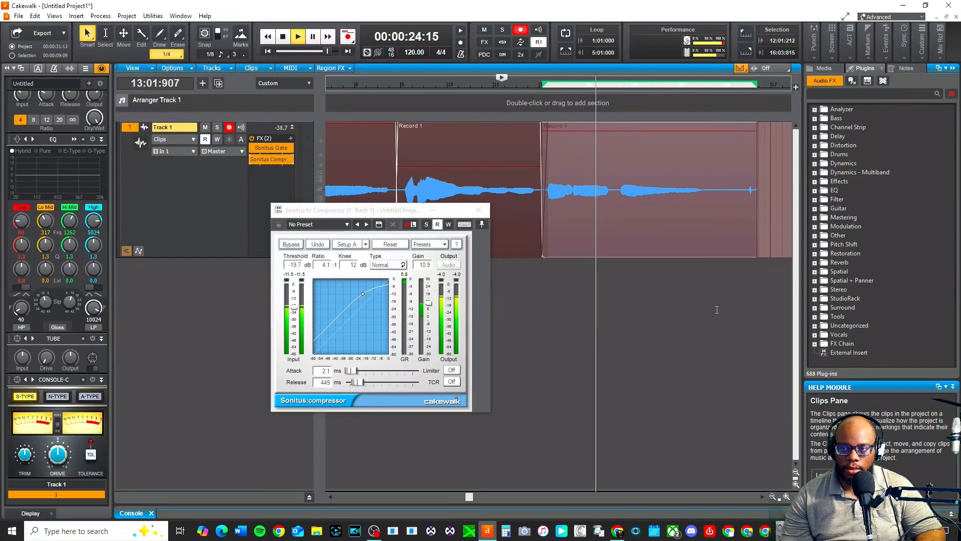
left_click(774, 497)
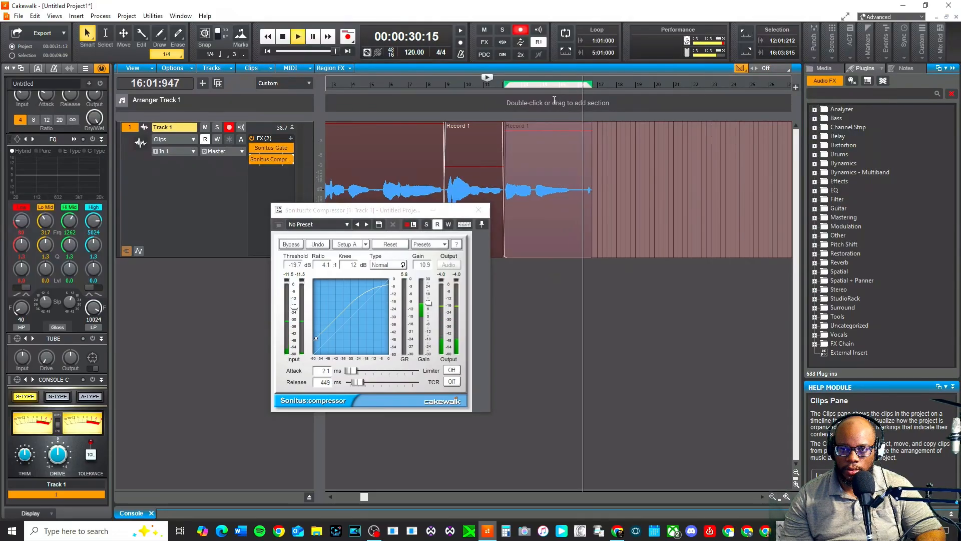
key("space")
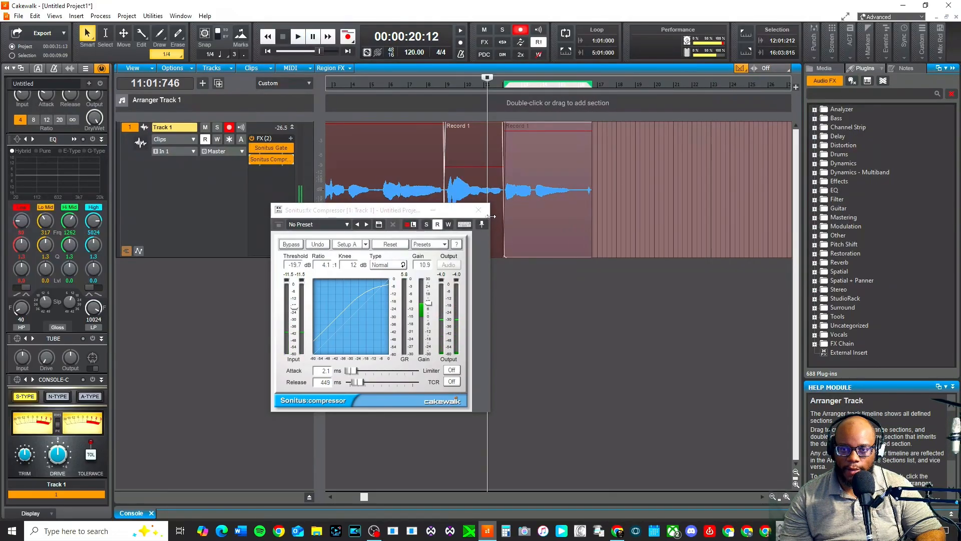
Step: Move the Sonitus Gate after the Sonitus Compressor in Track 1's effects rack
left_click(479, 209)
double_click(271, 147)
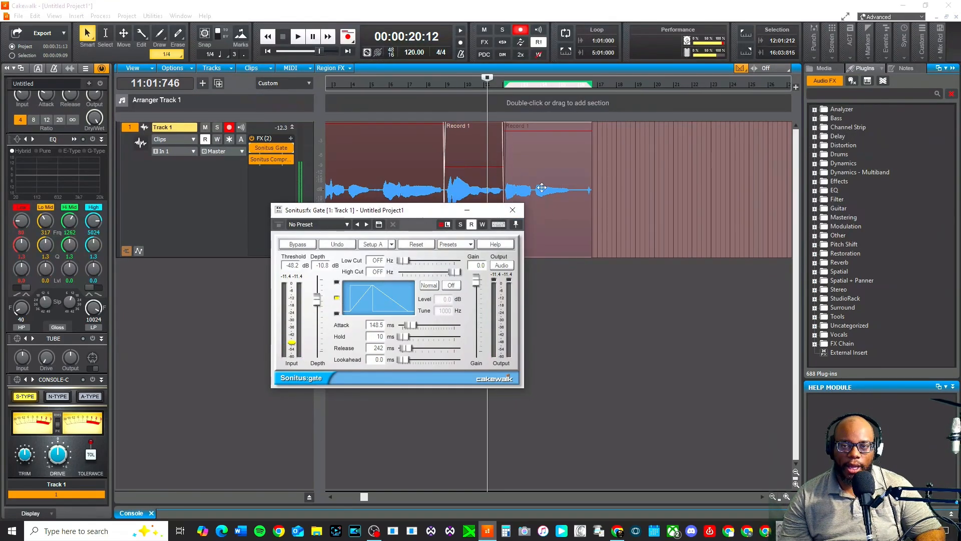
left_click(512, 210)
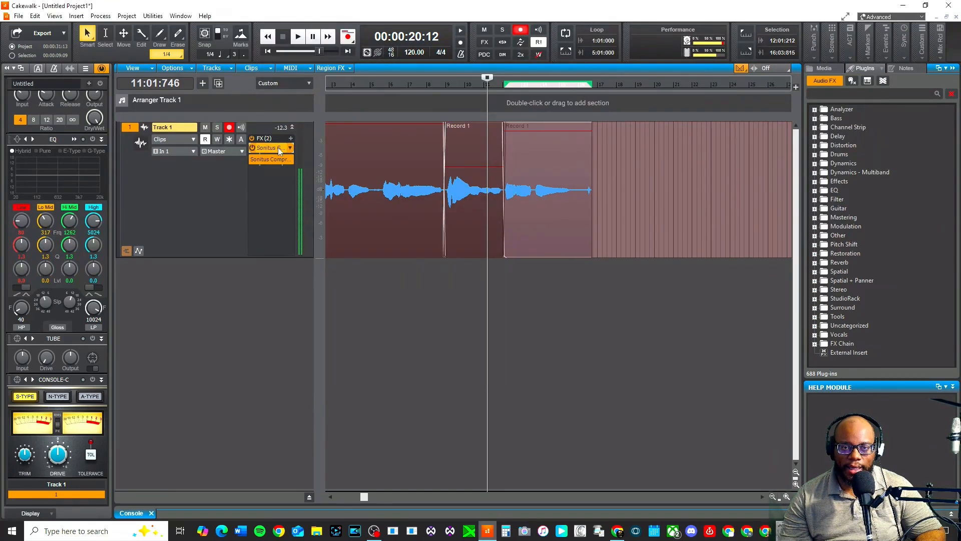
left_click_drag(276, 152, 274, 173)
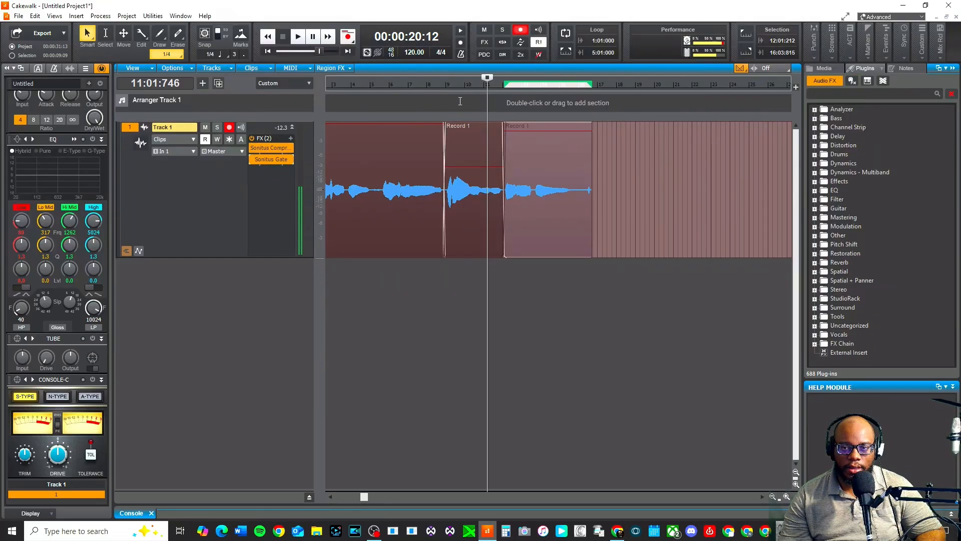
Step: Audition the last clip with the reordered effects while watching the Sonitus Gate's levels
key("space")
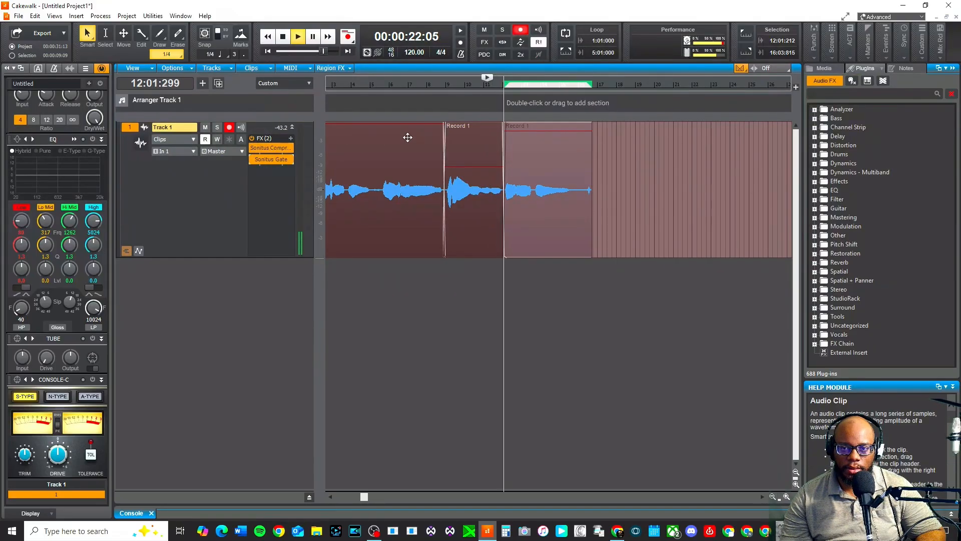
double_click(279, 158)
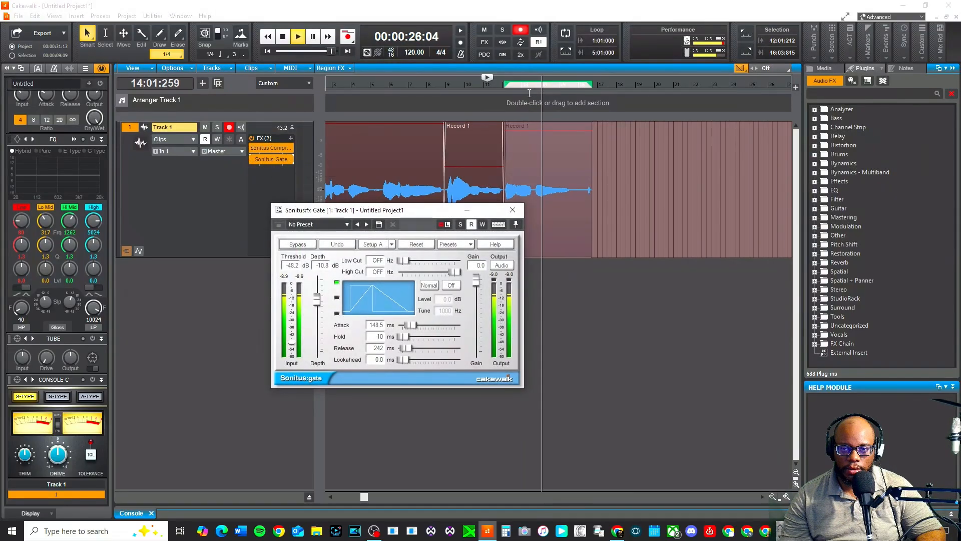
left_click(502, 86)
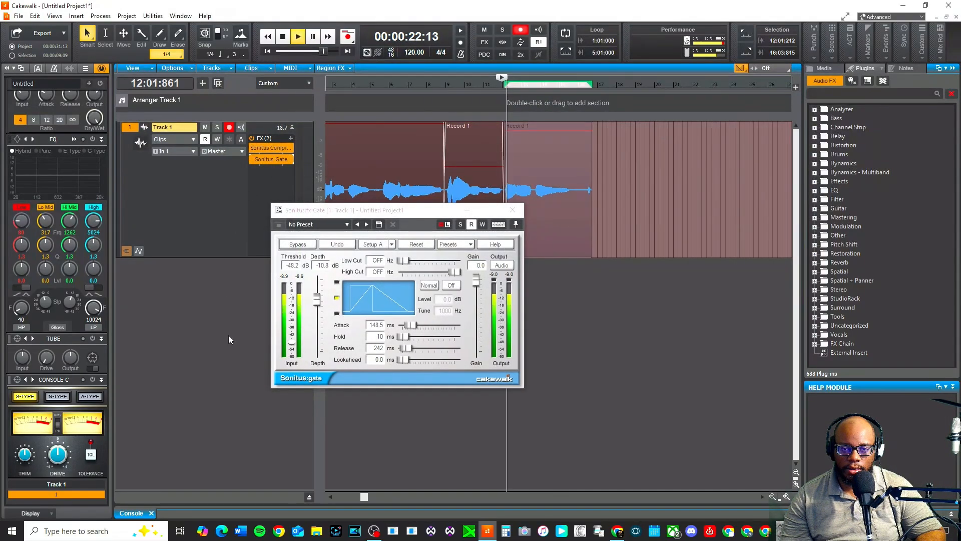
Step: Set the gate's depth to -26.7 dB and threshold to -53.4 dB, auditioning the last clip from 11:04:163
mouse_move(316, 299)
left_mouse_down()
mouse_move(316, 328)
mouse_move(292, 342)
mouse_move(292, 331)
mouse_move(292, 344)
left_mouse_up()
left_click(498, 83)
key("space")
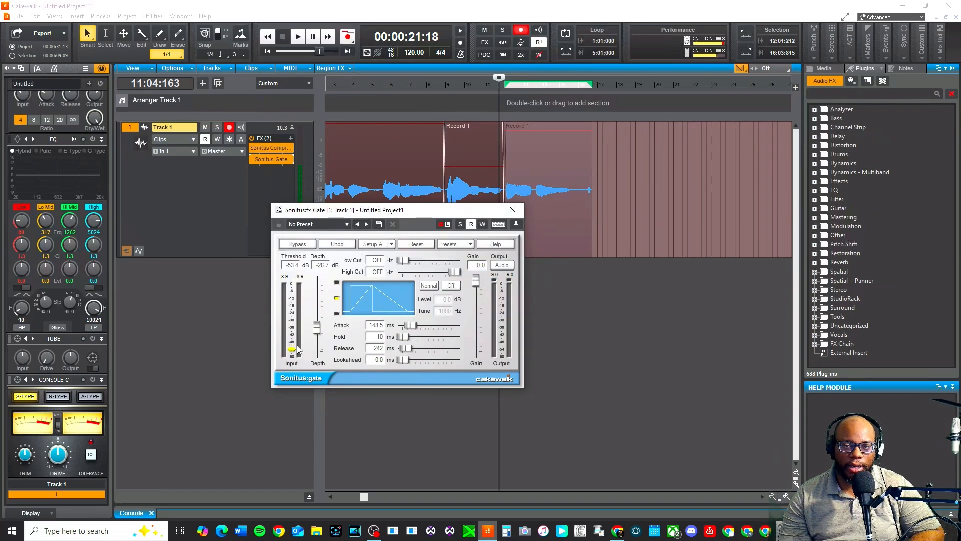
left_click(512, 210)
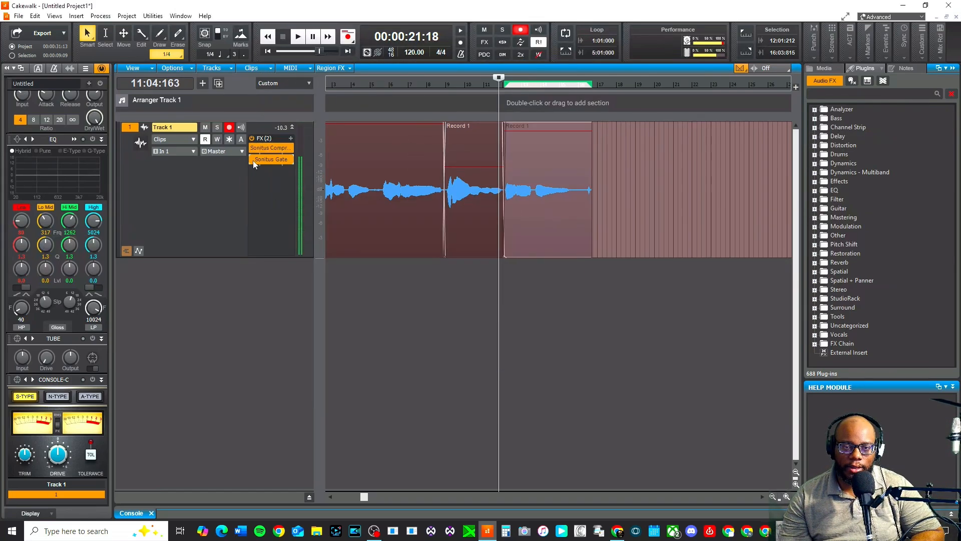
Step: Browse the Restoration audio effects available for Track 1's effects rack and dismiss the list
left_click(291, 141)
mouse_move(334, 168)
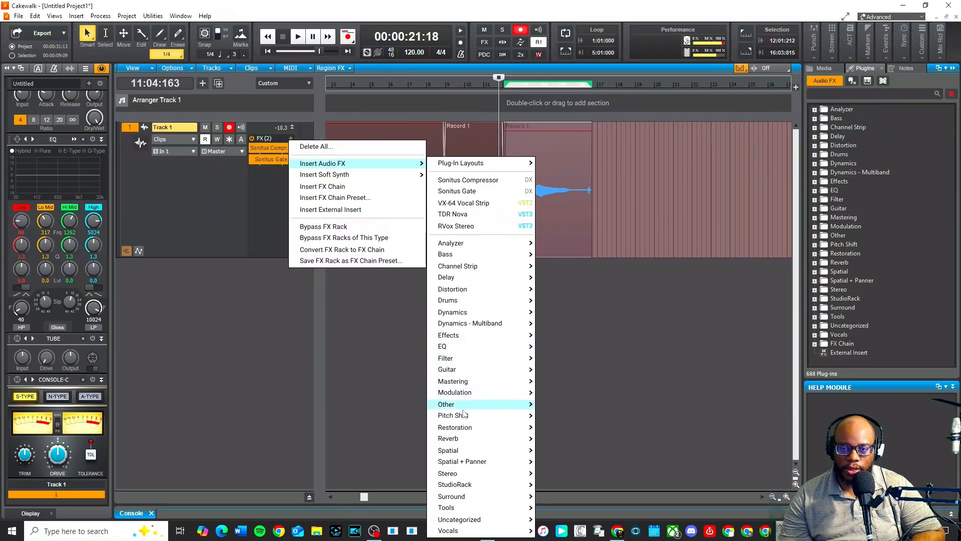
mouse_move(471, 435)
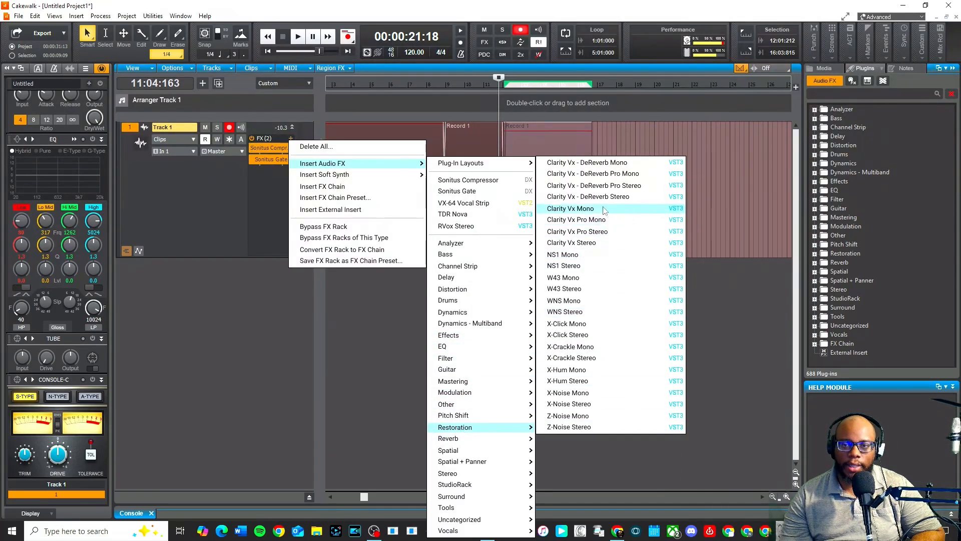
left_click(214, 220)
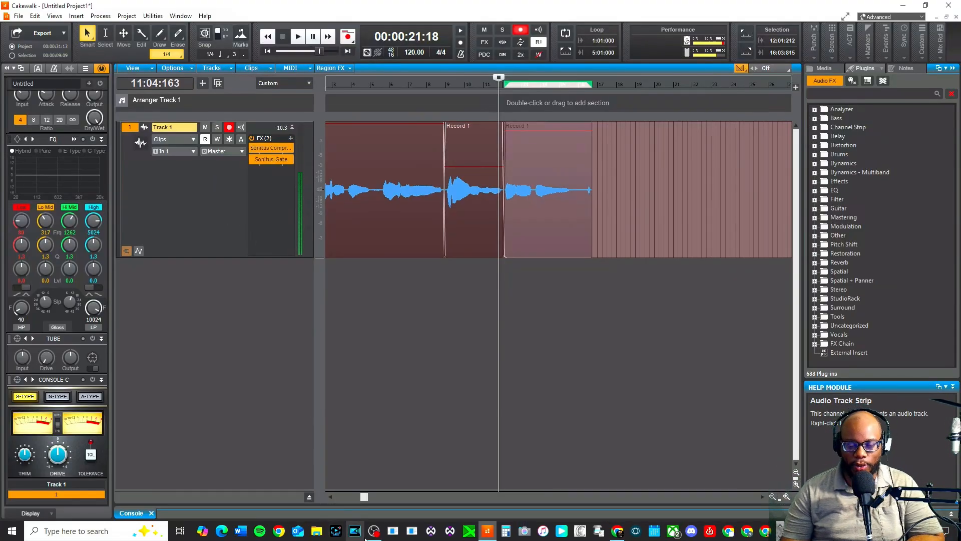
left_click(423, 244)
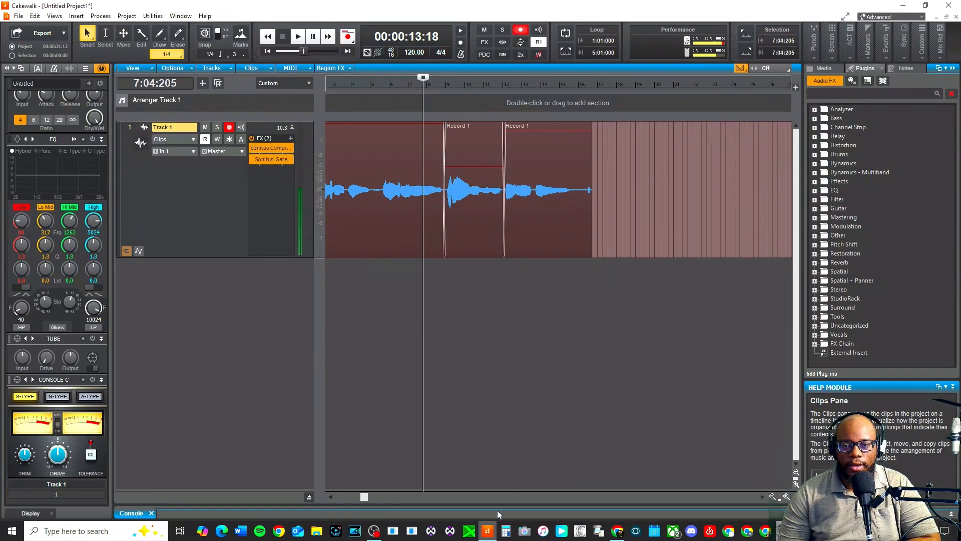
left_click(772, 496)
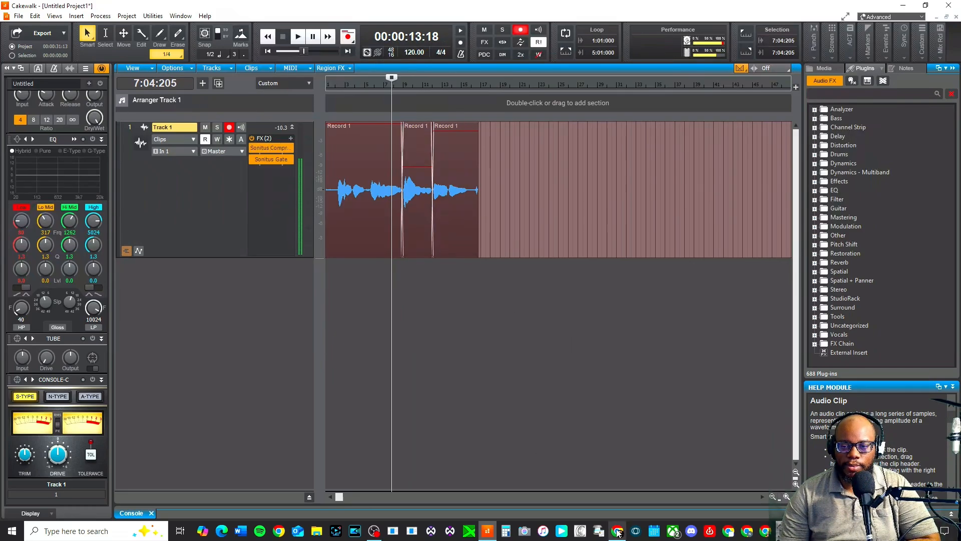
mouse_move(621, 535)
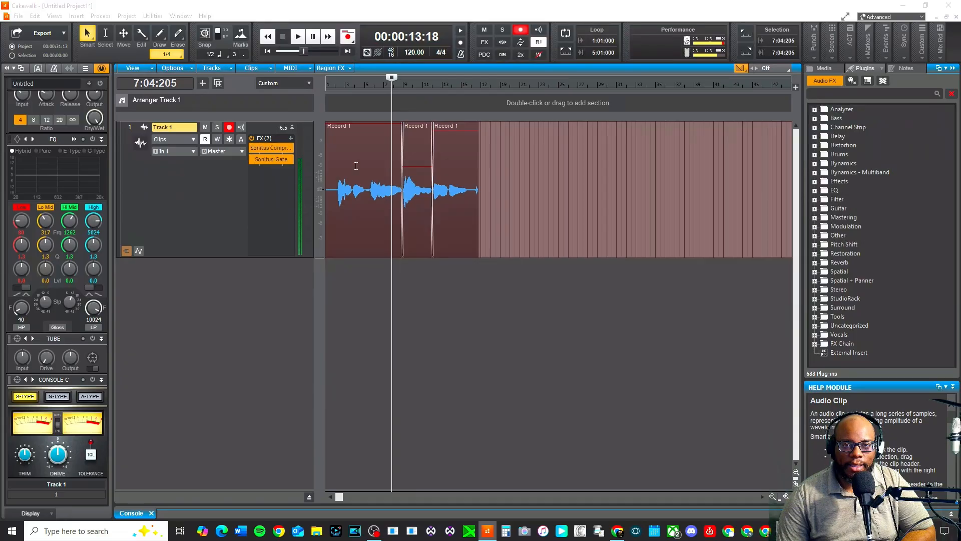
left_click(324, 502)
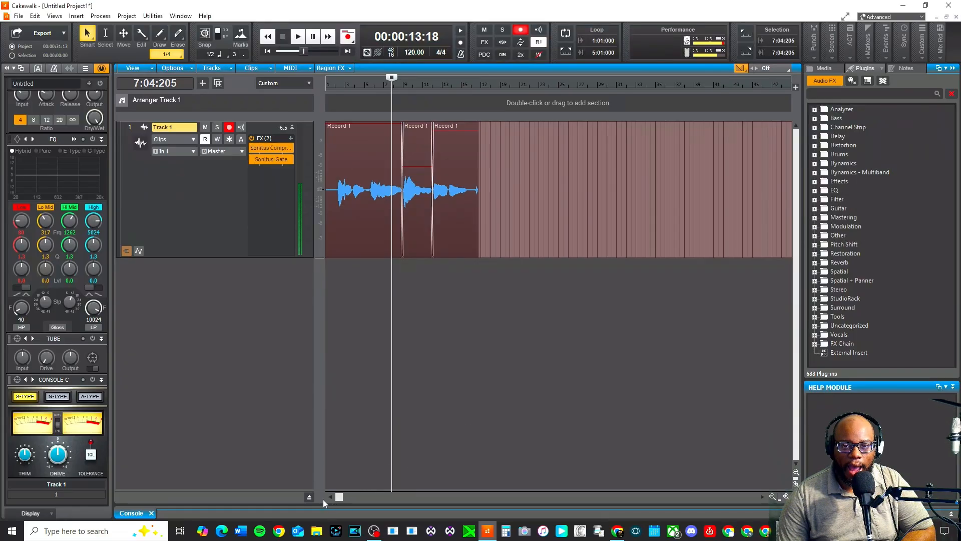
Step: Select all three vocal clips on Track 1 and bounce them into a single clip
left_click_drag(506, 136, 308, 309)
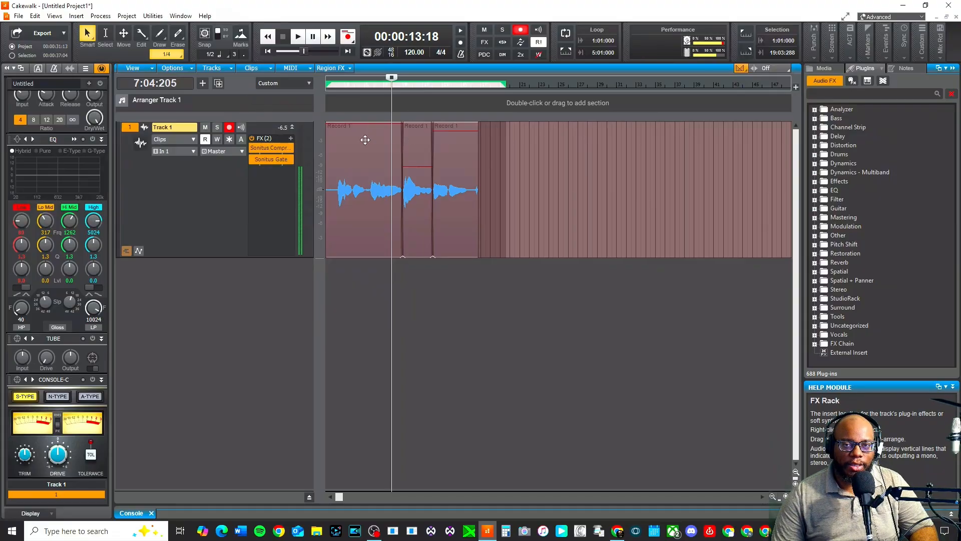
left_click(444, 295)
left_click(350, 129)
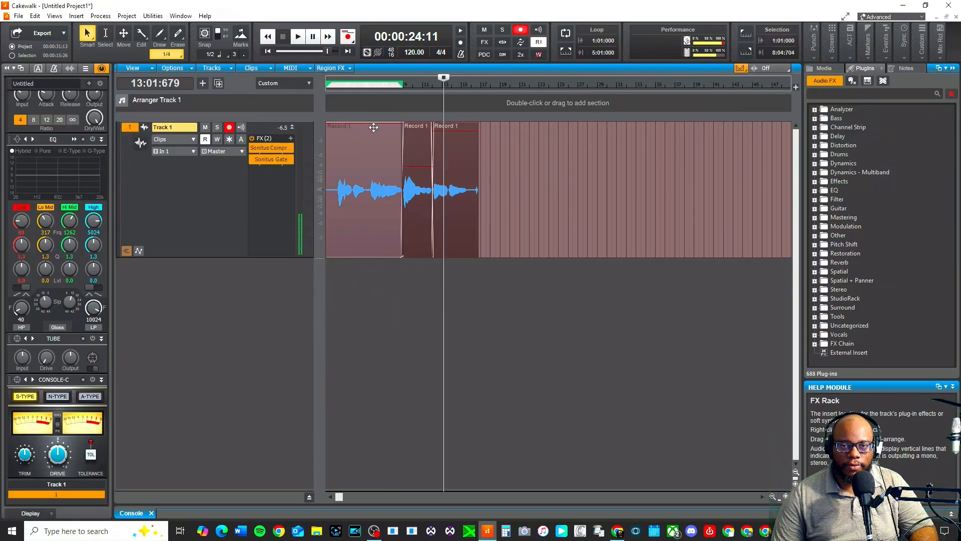
left_click(416, 129, "ctrl")
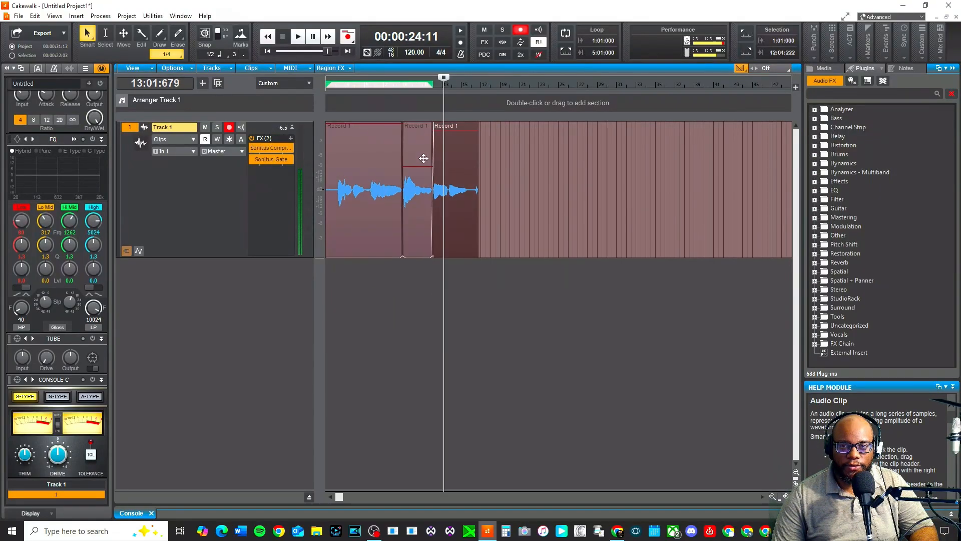
left_click(456, 131, "ctrl")
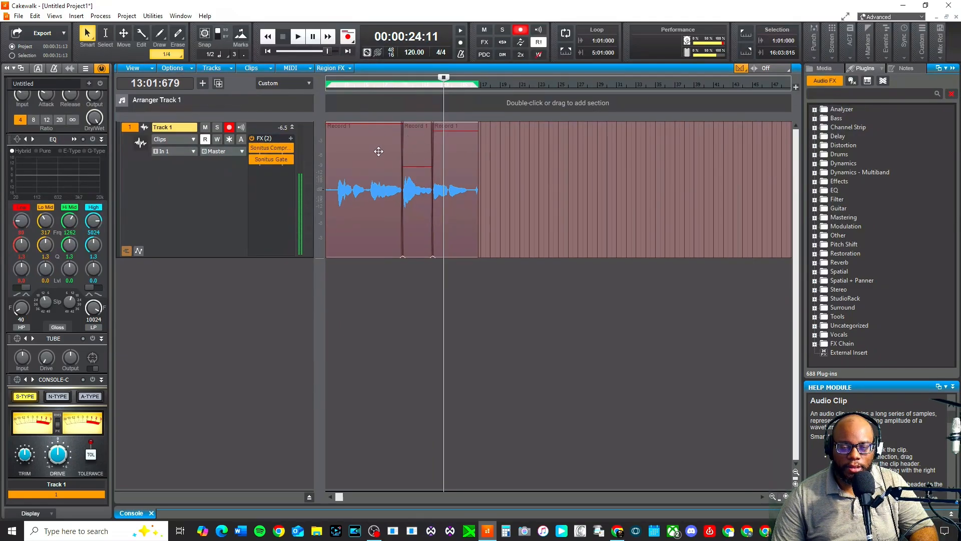
right_click(353, 153)
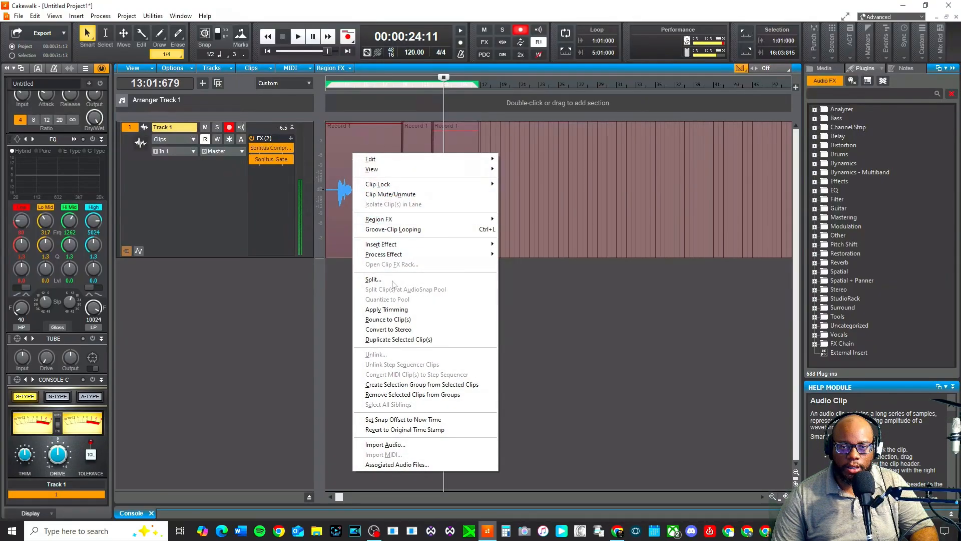
left_click(388, 320)
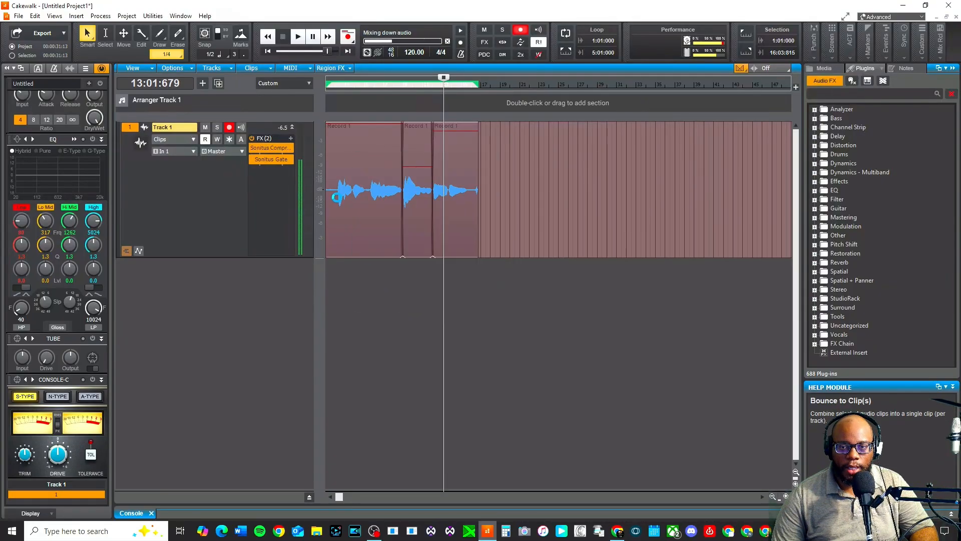
left_click(399, 300)
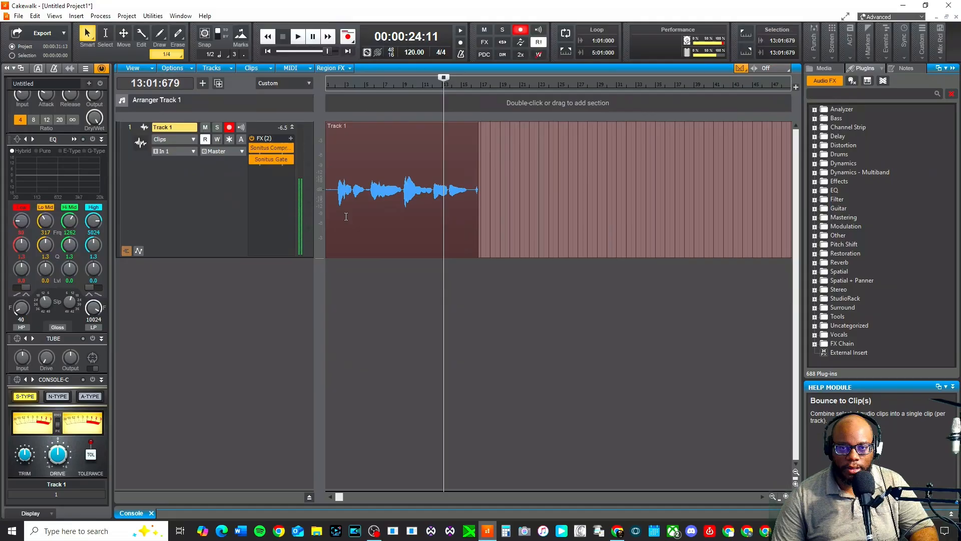
Step: Trim the end of the bounced clip to about 15:03:883, just after the last phrase, and add a short fade-out
left_click(785, 497)
left_click(785, 497)
left_click(785, 497)
left_click(786, 497)
left_click(786, 497)
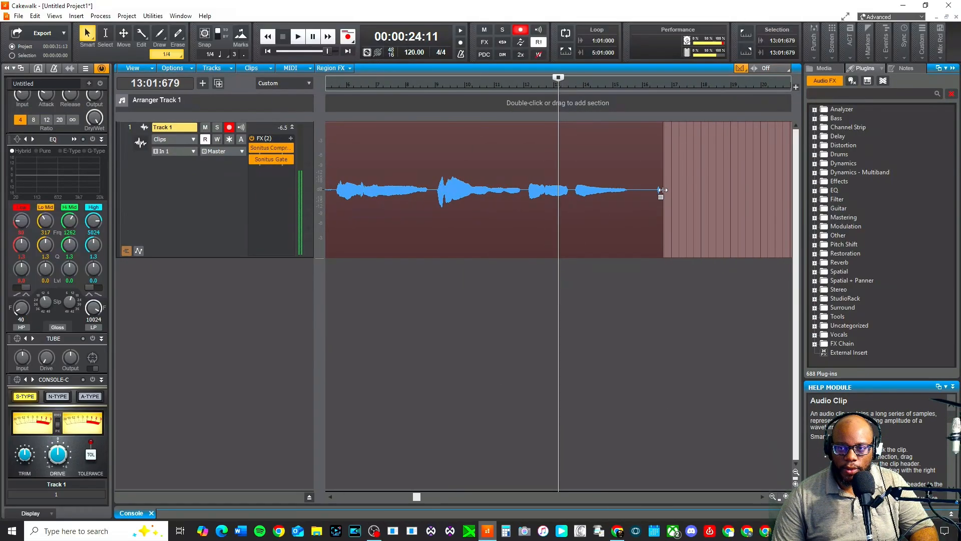
left_click_drag(662, 189, 634, 190)
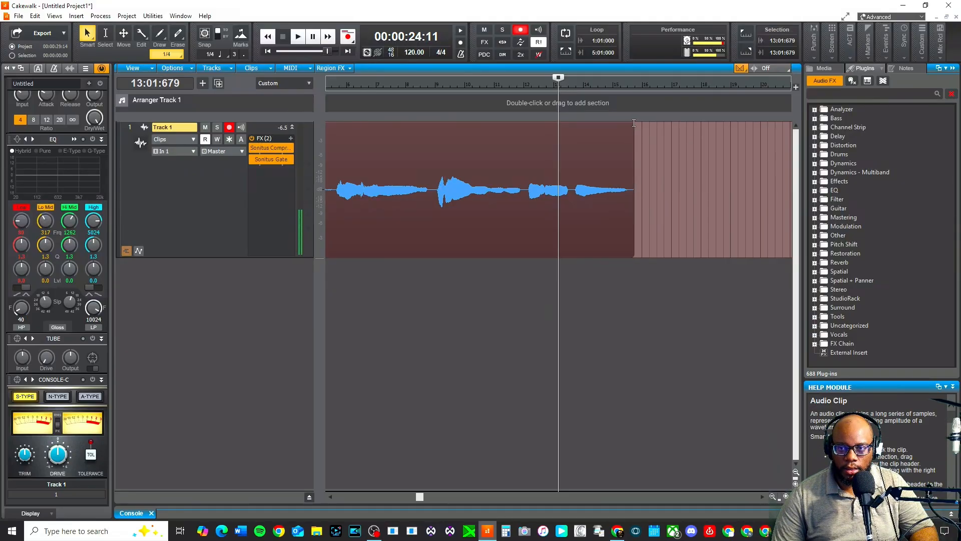
left_click_drag(633, 123, 626, 123)
Step: Trim the start of the bounced clip to about 2:01:640, just before the first phrase, and add a short fade-in
left_click_drag(420, 496, 286, 491)
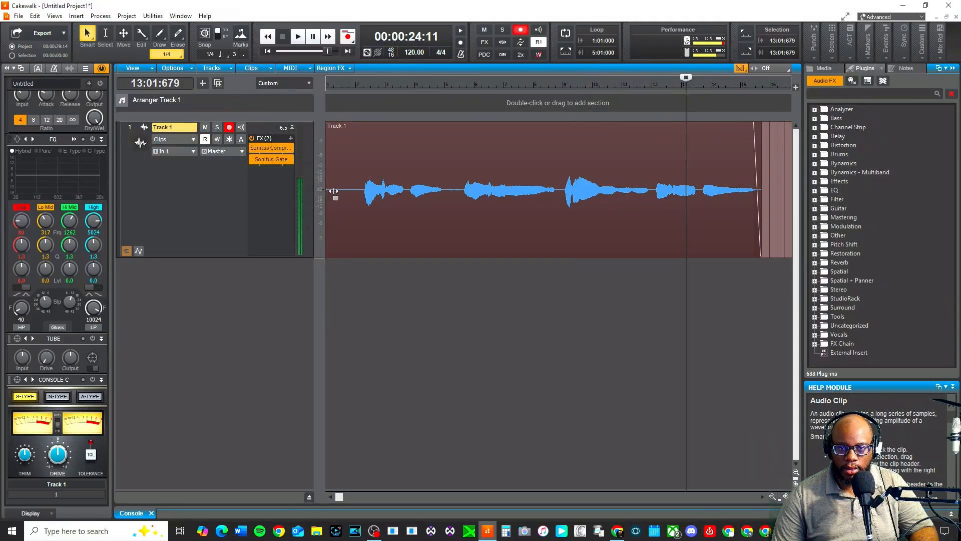
left_click_drag(333, 190, 361, 197)
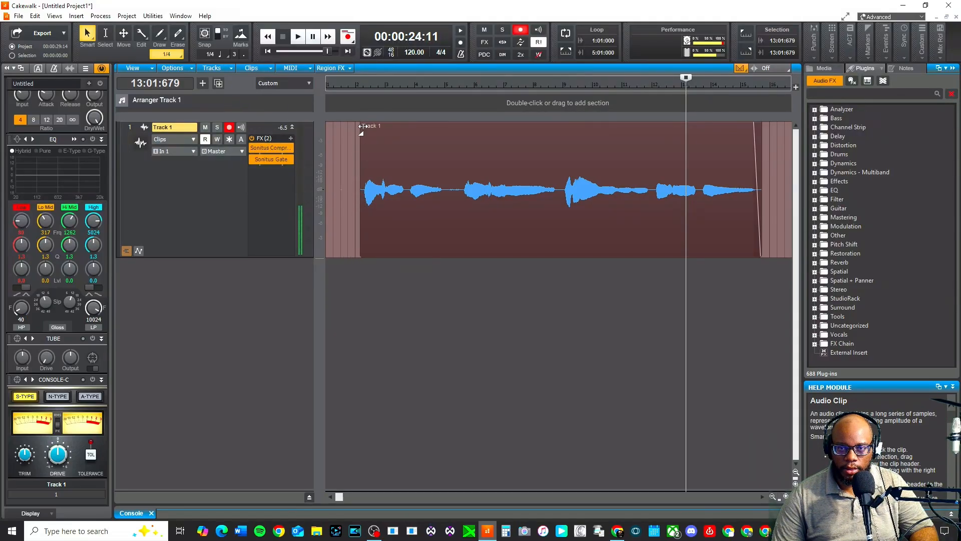
left_click_drag(361, 126, 365, 125)
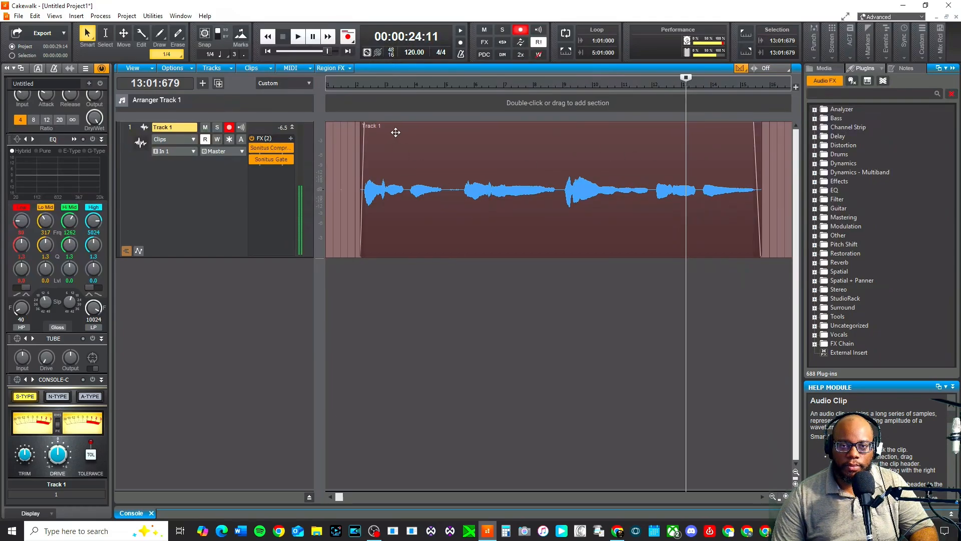
Step: Try duplicating the trimmed vocal clip on Track 1, and delete the copy placed after it
left_click(440, 132)
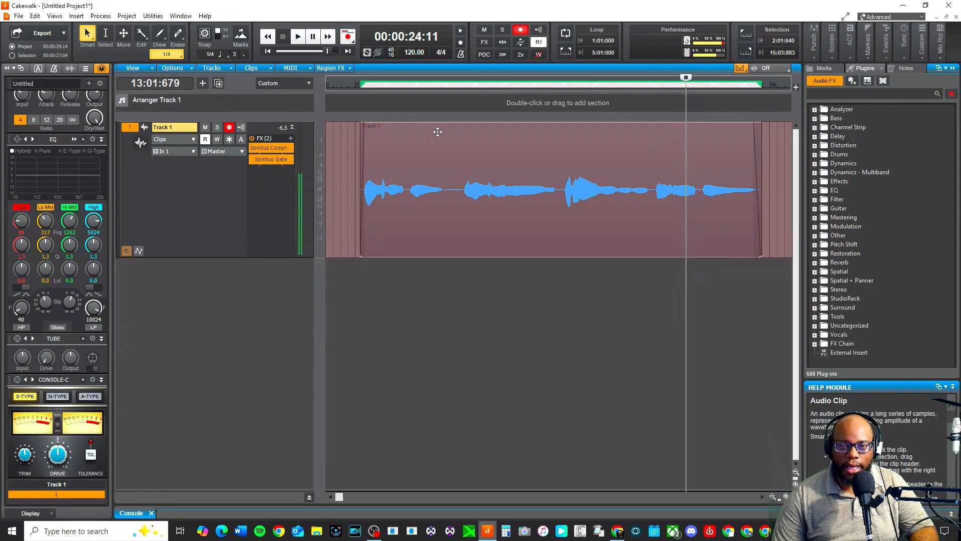
right_click(423, 132)
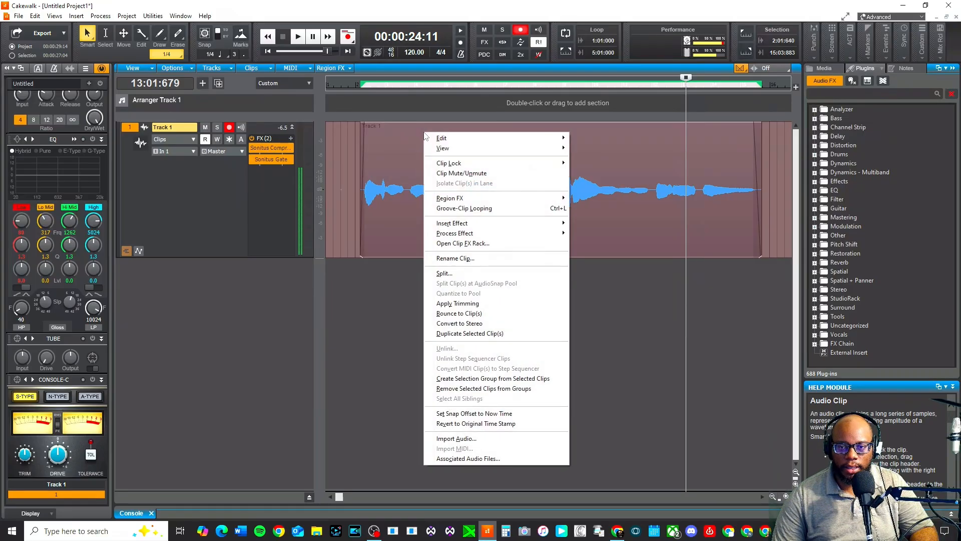
left_click(470, 334)
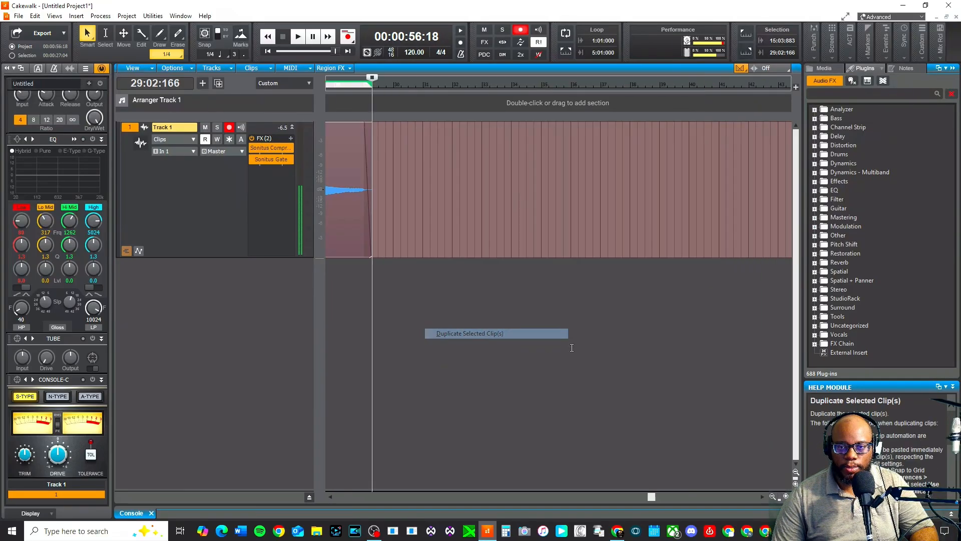
left_click(772, 496)
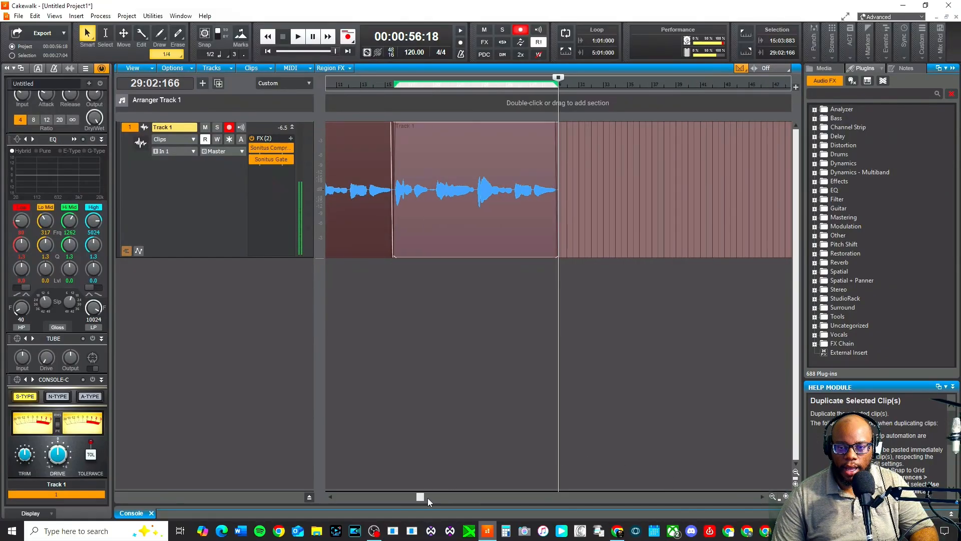
left_click_drag(420, 498, 345, 497)
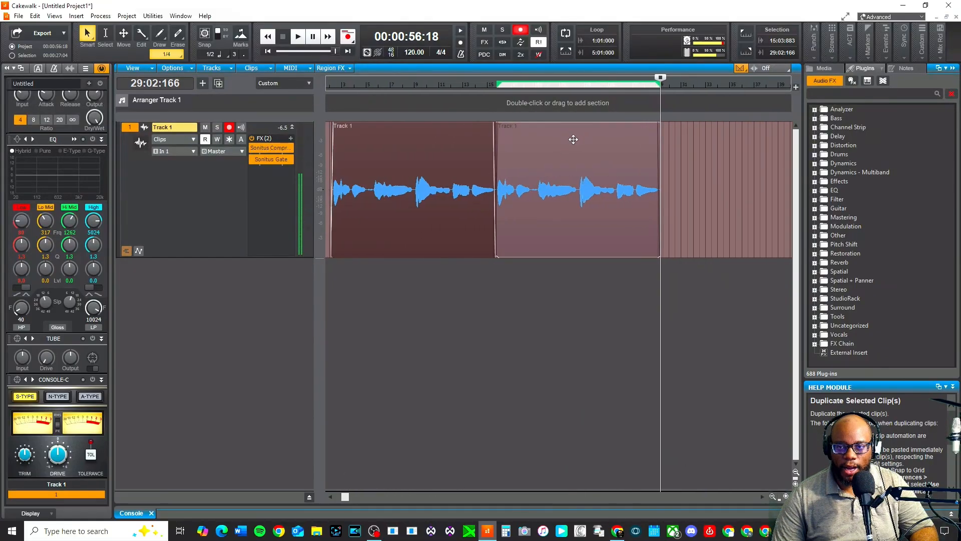
key("Delete")
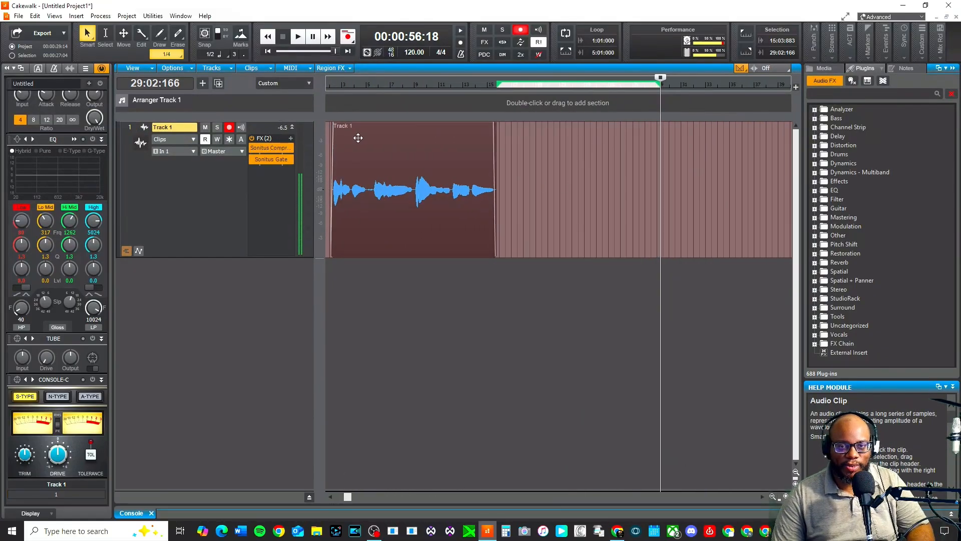
Step: Copy the trimmed vocal clip from Track 1 onto a new track below it at the same time position
left_click(129, 128)
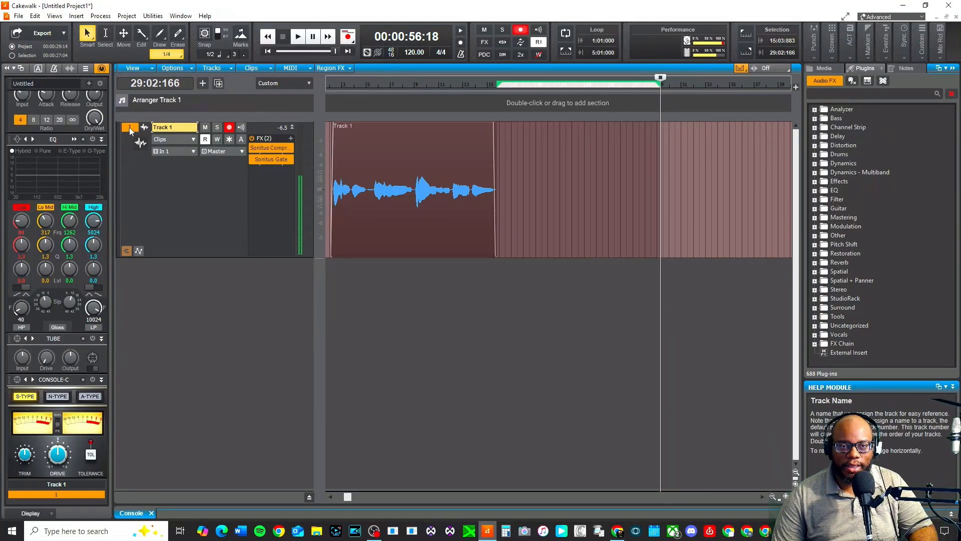
left_click(130, 129)
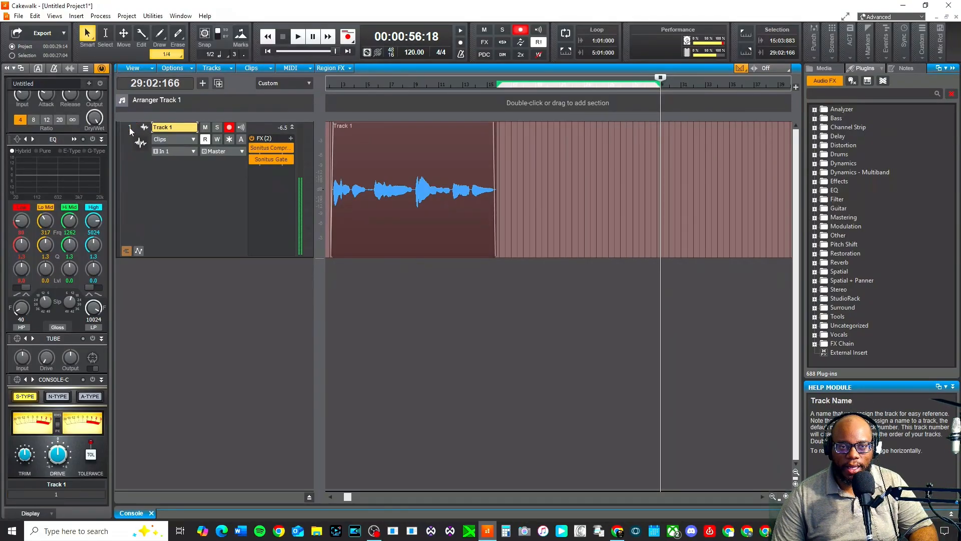
left_click(130, 128)
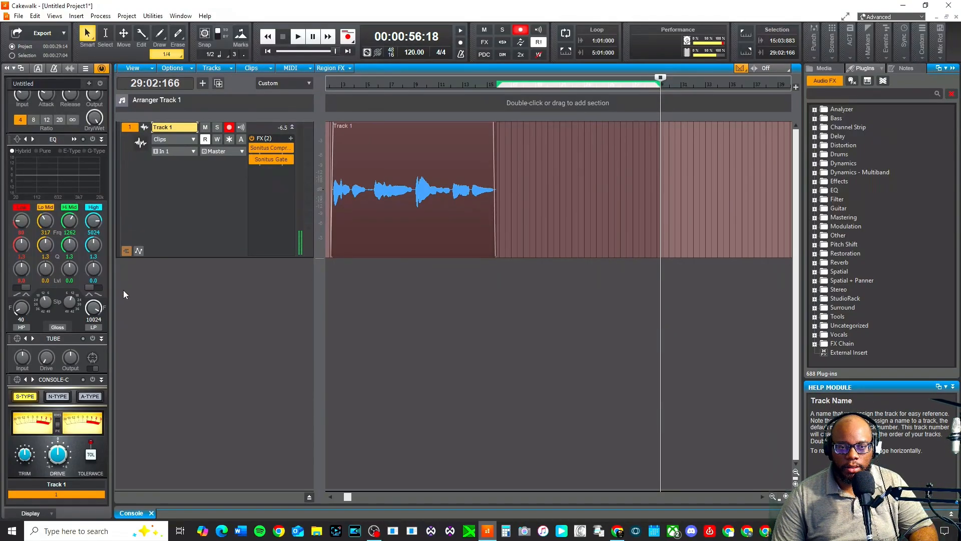
left_click(383, 131)
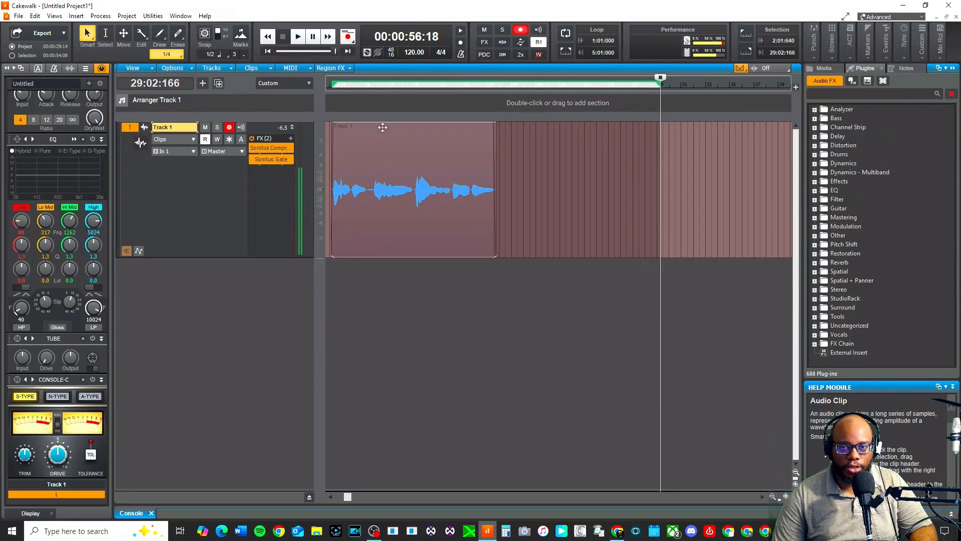
left_click_drag(382, 127, 380, 291)
left_click_drag(428, 319, 413, 269)
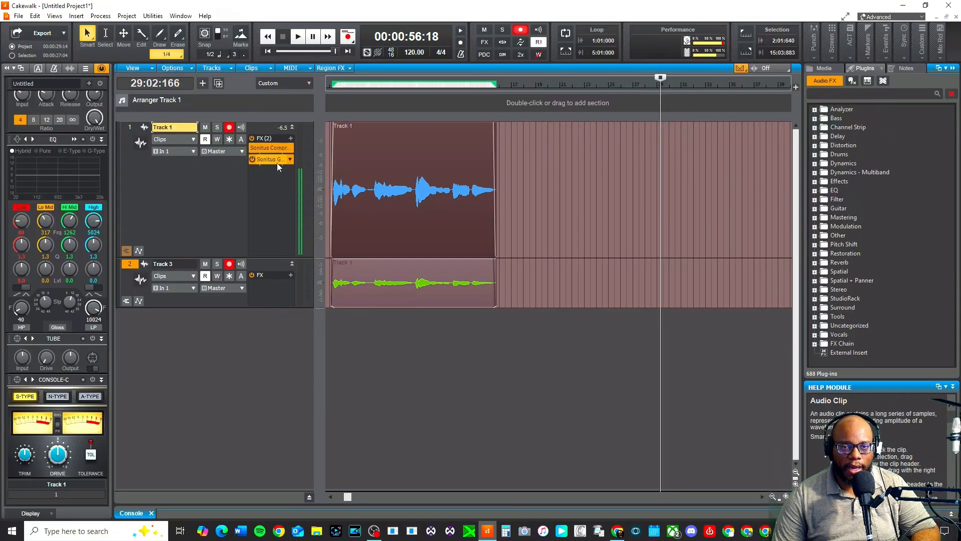
Step: Insert the BREVERB 2 Cakewalk reverb in Track 3's effects rack and raise its wet level to 12.0 dB
right_click(292, 275)
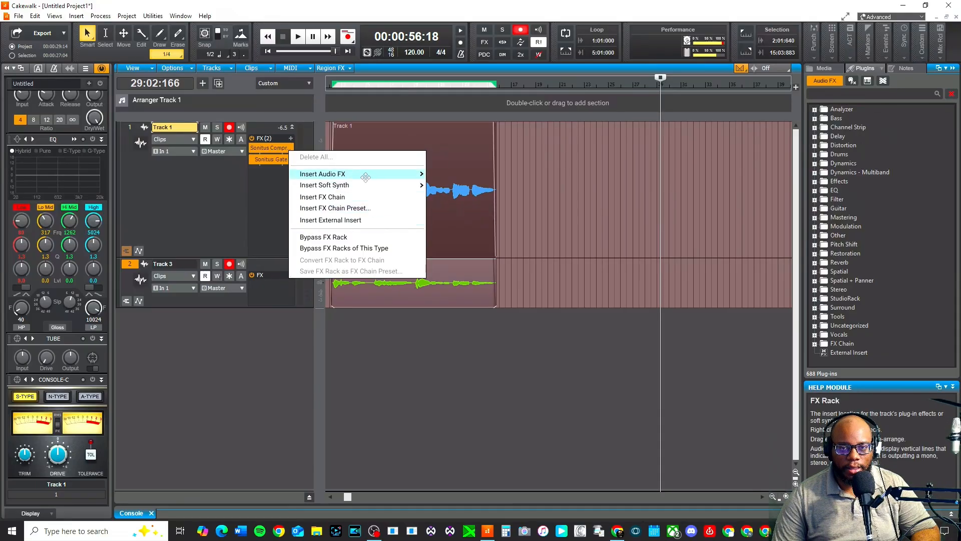
mouse_move(366, 175)
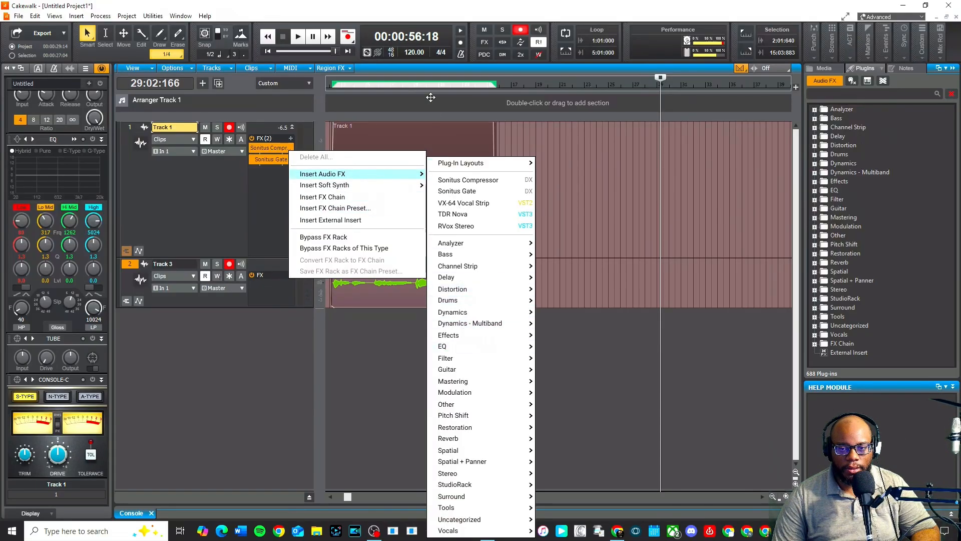
mouse_move(469, 440)
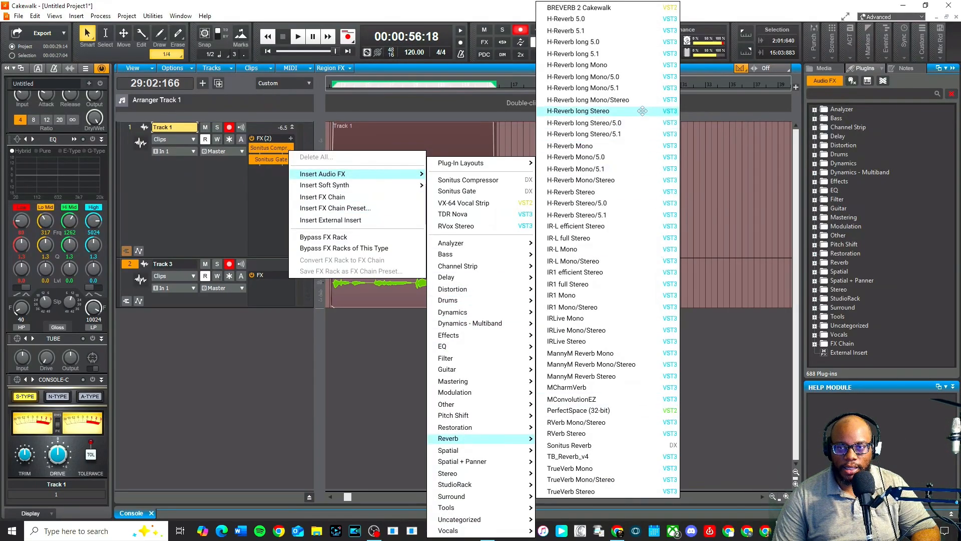
left_click(645, 8)
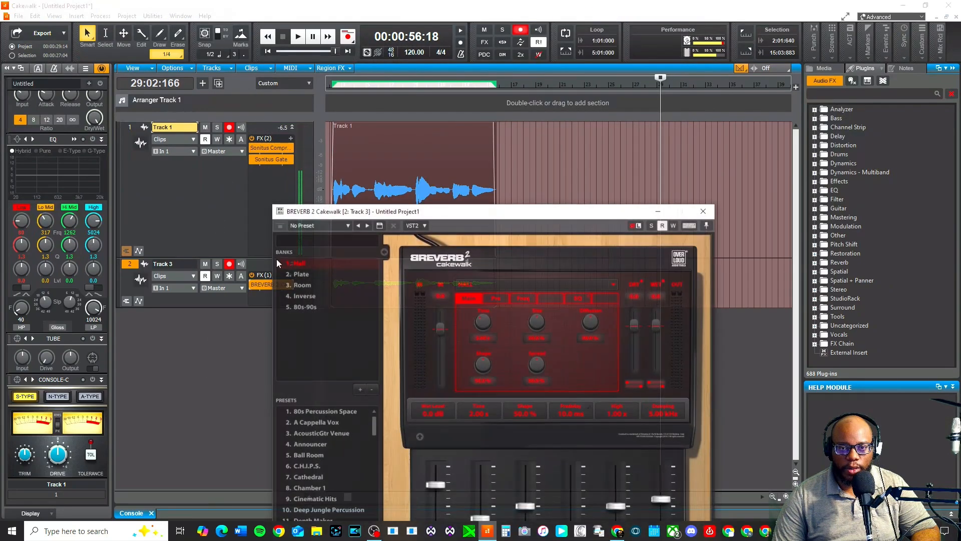
left_click_drag(607, 212, 608, 68)
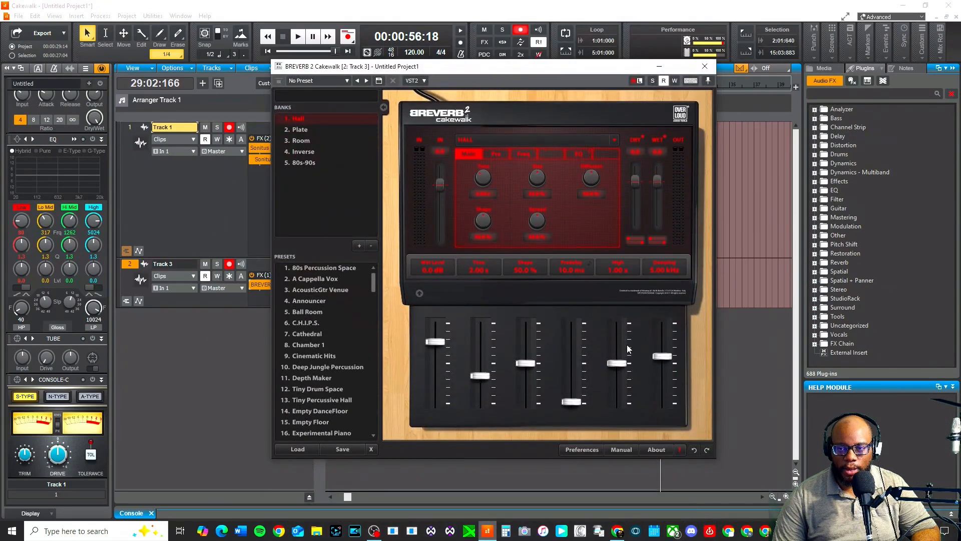
left_click_drag(435, 342, 447, 320)
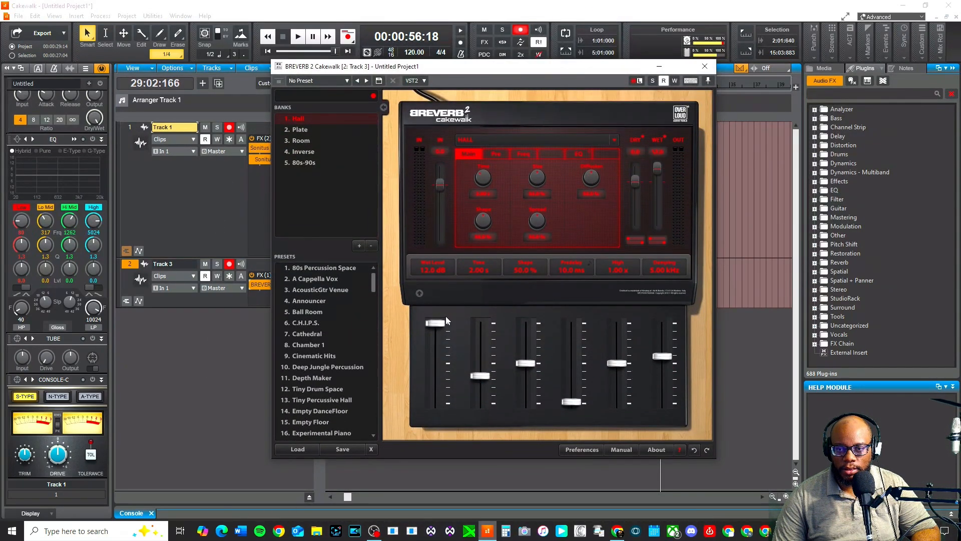
Step: Solo Track 3, move the reverb window clear of the clips, and play from near the start of the vocal clip
left_click(217, 264)
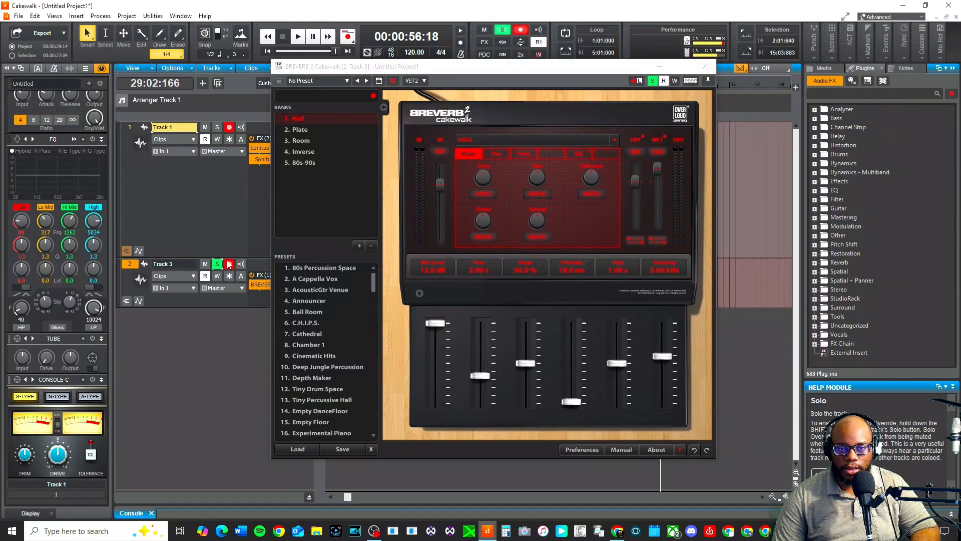
key("space")
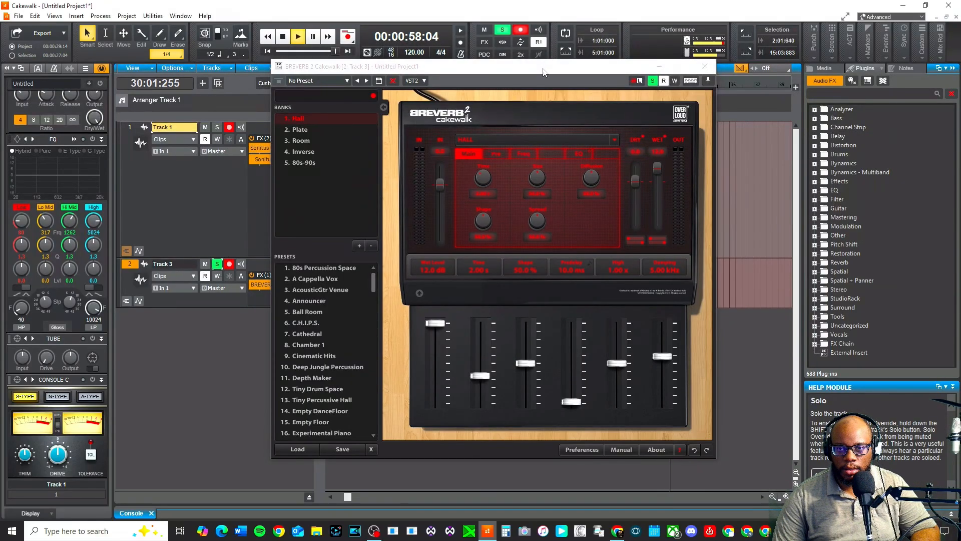
left_click_drag(543, 72, 655, 86)
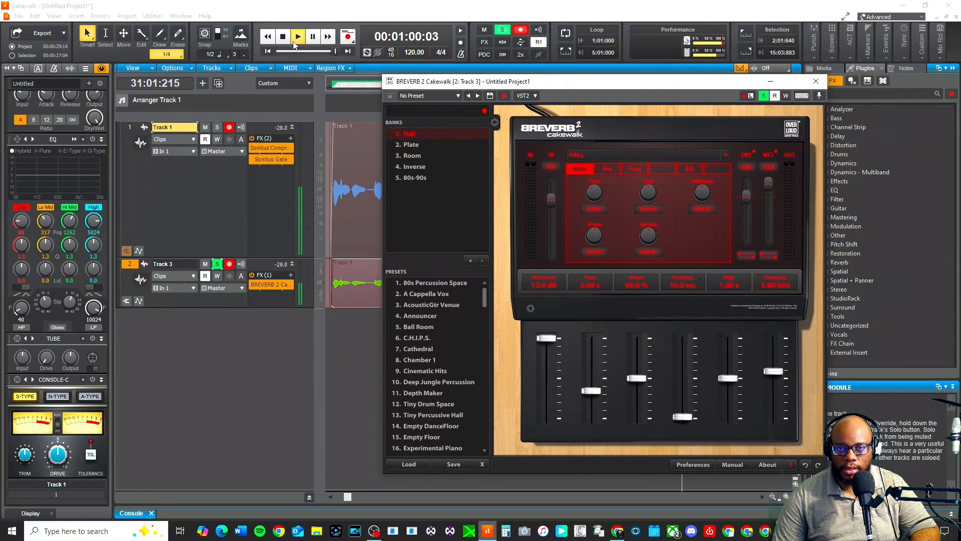
left_click(334, 89)
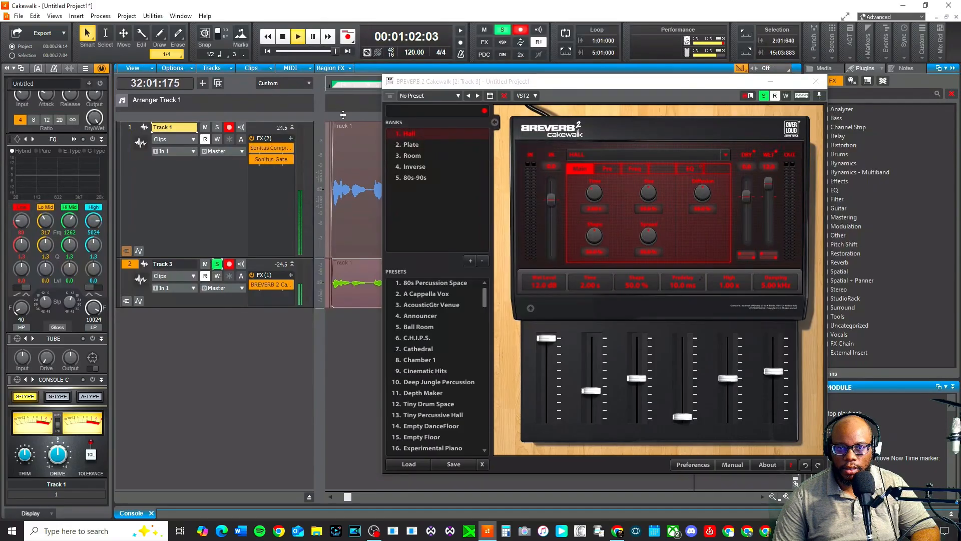
left_click(338, 101)
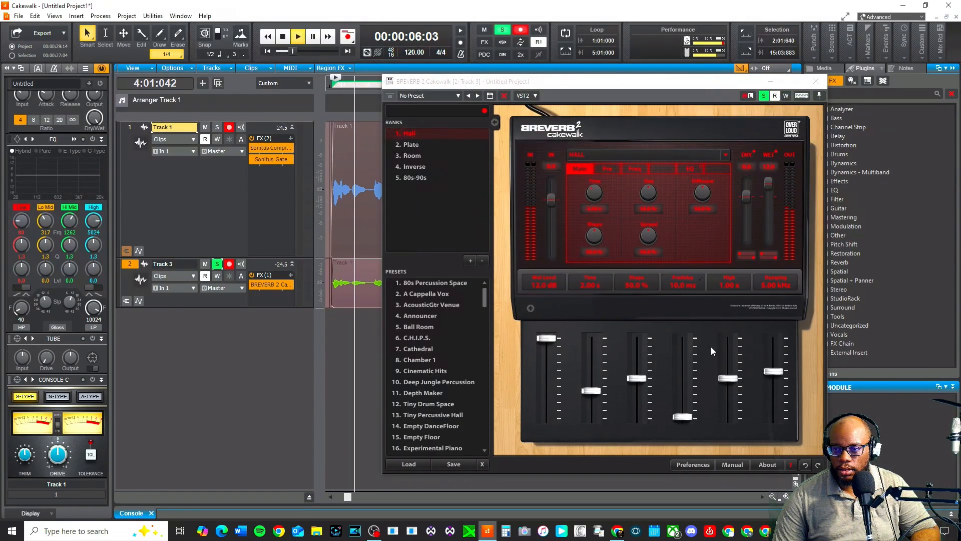
Step: Set the BREVERB 2 predelay to 0.0 s, time to about 4.81 s, high to about 0.527 x and damping to about 2.33 kHz
mouse_move(682, 416)
left_mouse_down()
mouse_move(683, 338)
mouse_move(682, 418)
left_mouse_up()
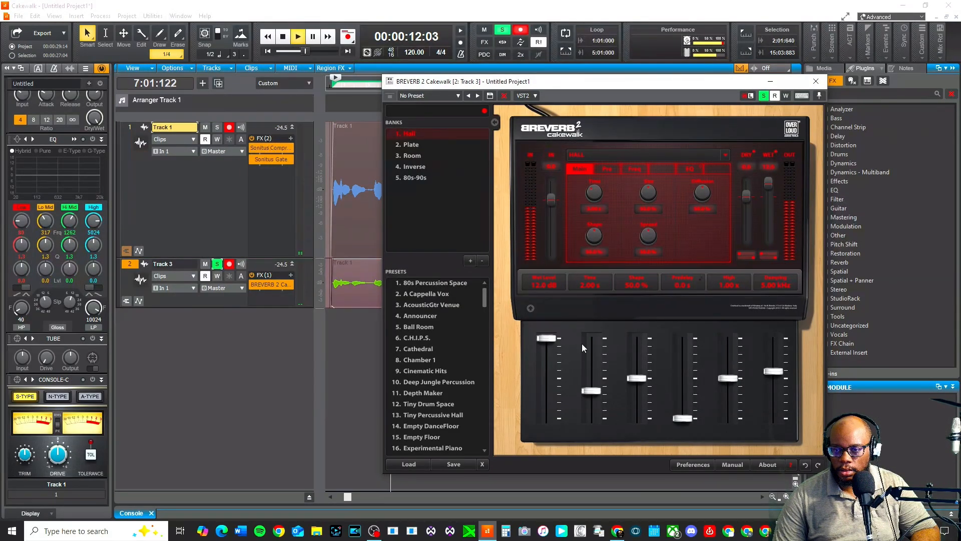
left_click_drag(585, 393, 602, 377)
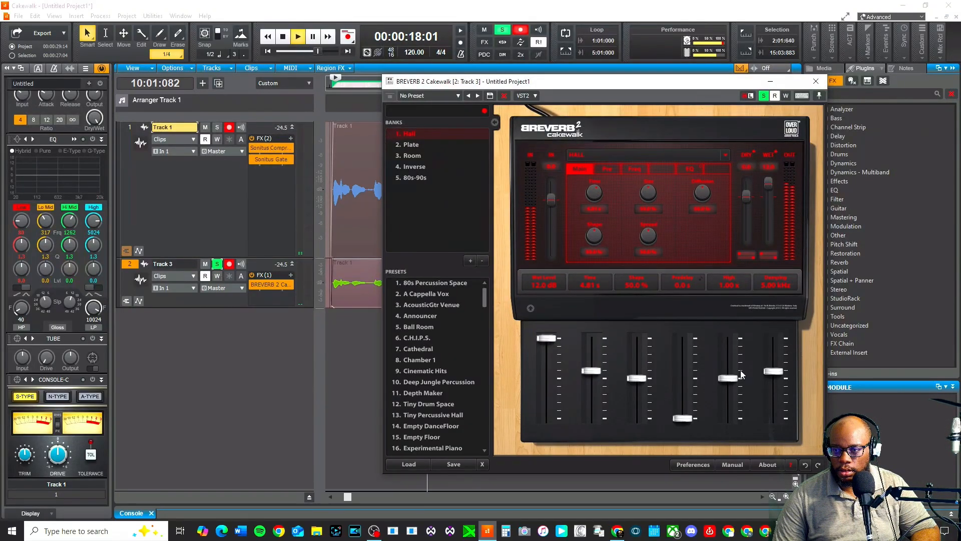
left_click_drag(728, 378, 728, 396)
left_click_drag(774, 371, 773, 391)
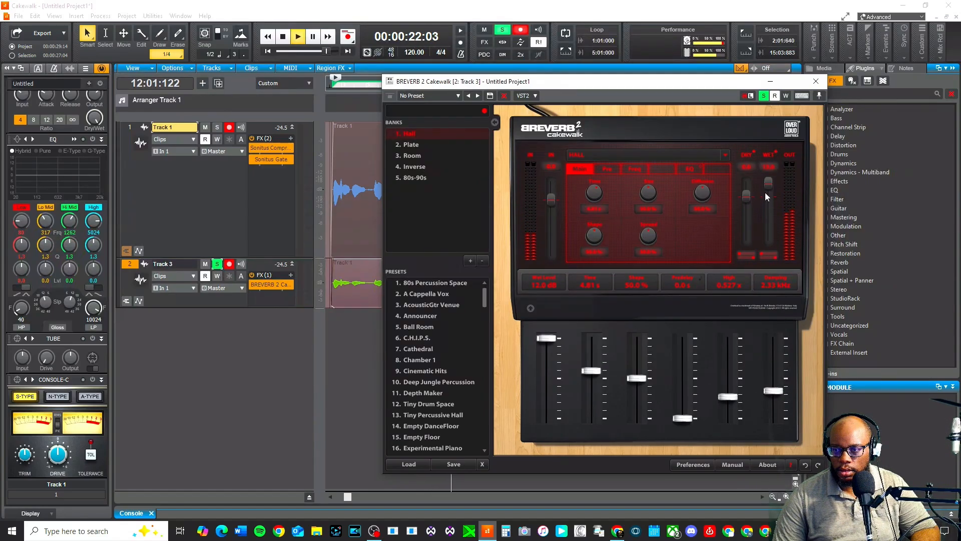
Step: Lower the reverb's dry level close to its minimum, keep the wet level at 12.0 dB, and close the plug-in window
left_click_drag(770, 184, 769, 238)
left_click_drag(547, 418, 547, 338)
left_click_drag(746, 197, 746, 238)
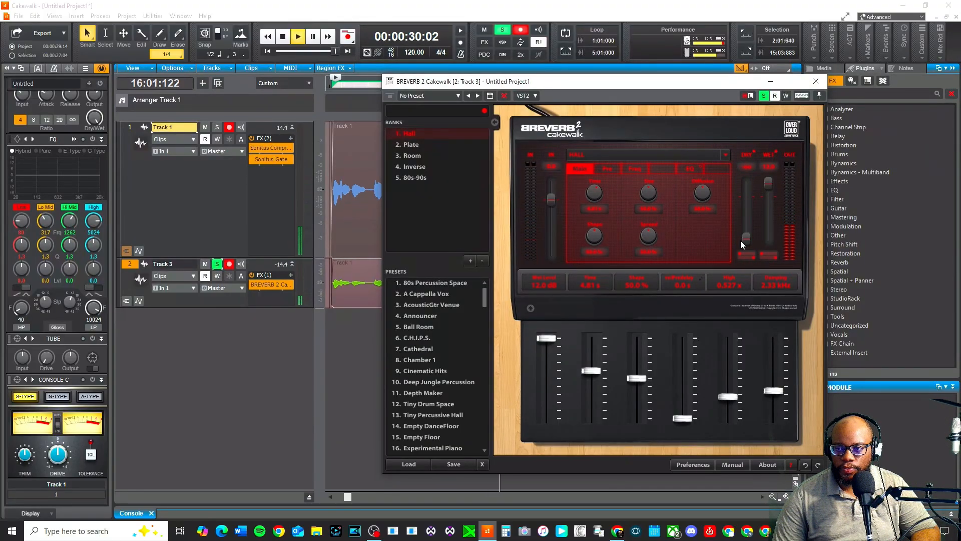
left_click_drag(746, 240, 746, 233)
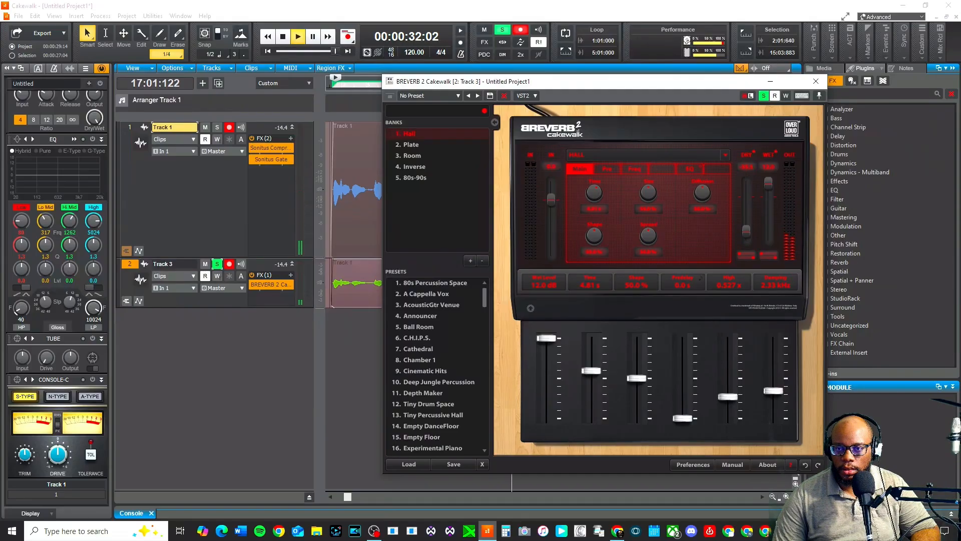
left_click(816, 81)
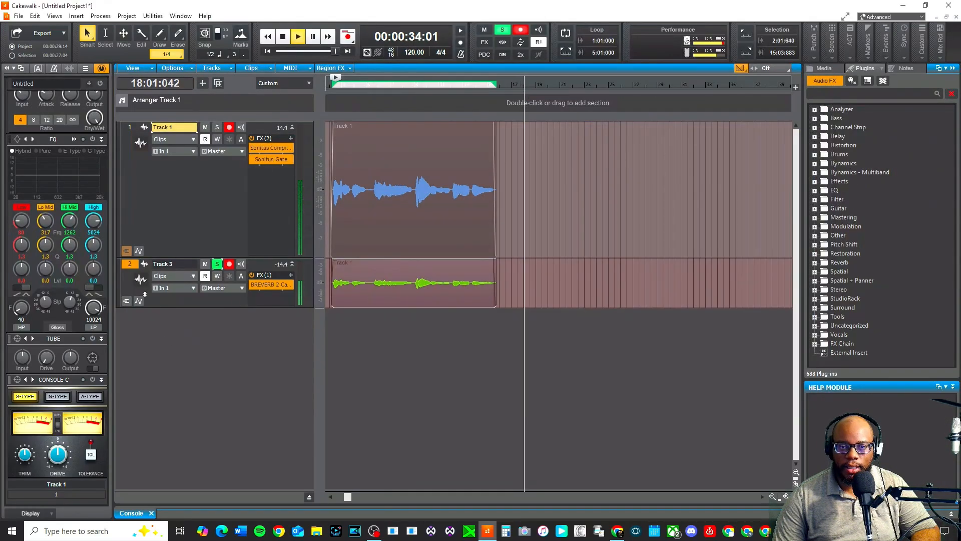
Step: Stop and rewind playback to the beginning, select Track 3, hide its ProChannel in the inspector, and open the Console view
key("space")
key("w")
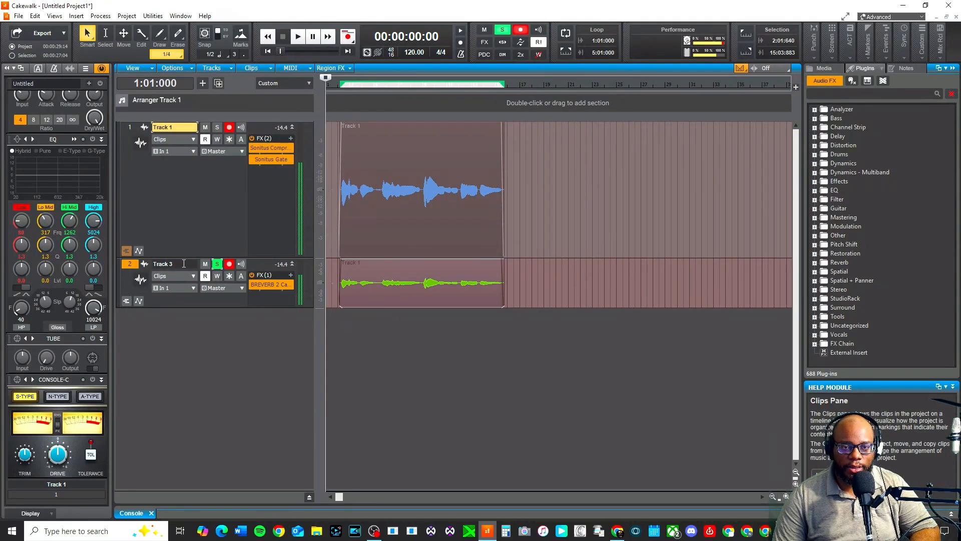
left_click(128, 267)
left_click(102, 68)
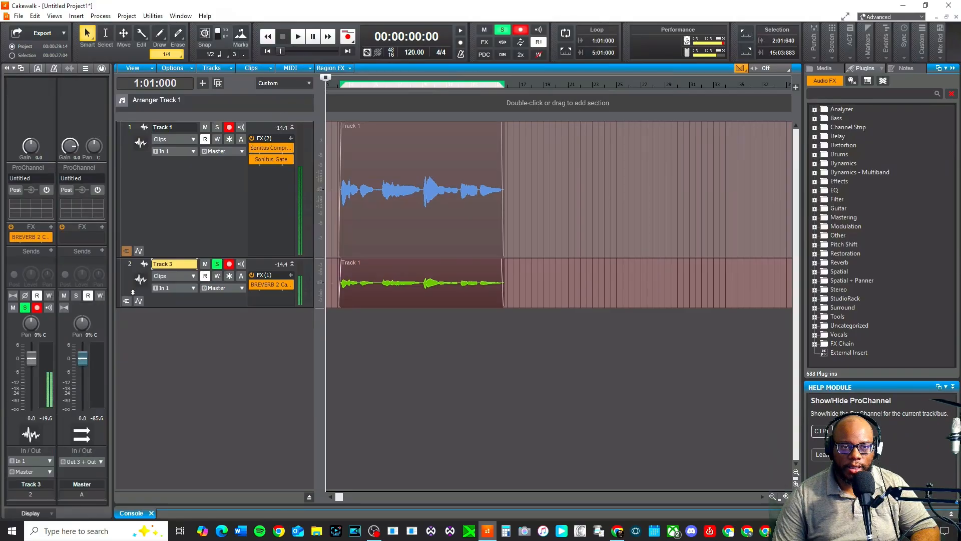
left_click(130, 266)
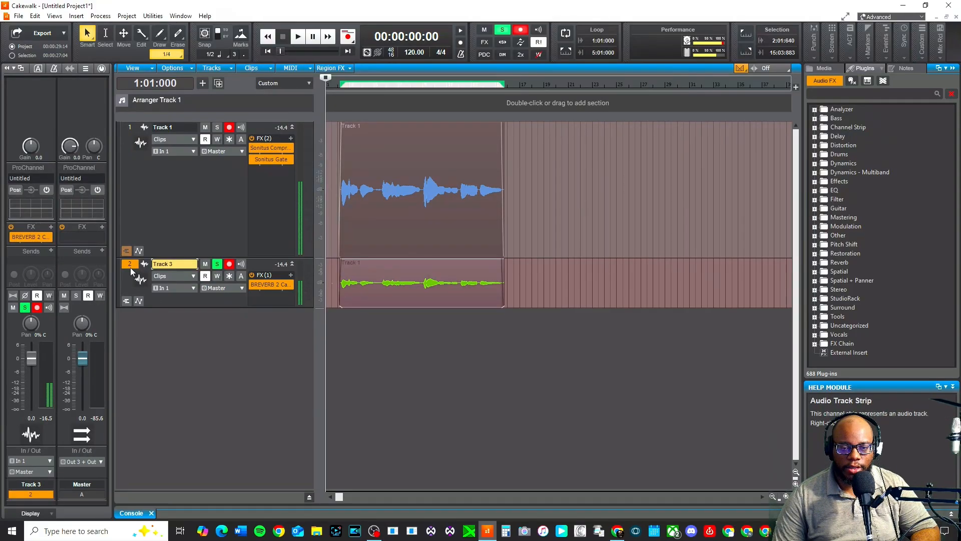
left_click(130, 513)
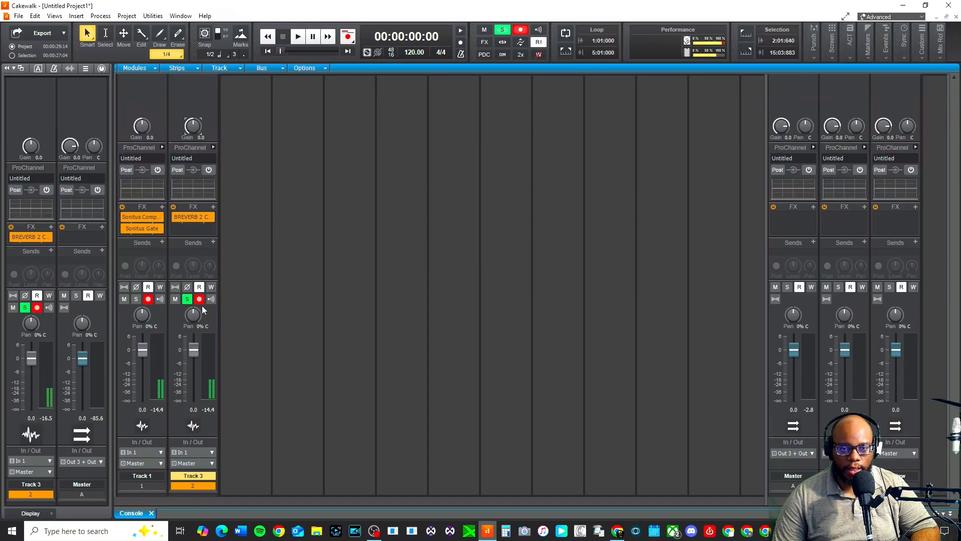
Step: Rename Track 1 as Dry Vox
left_click(149, 477)
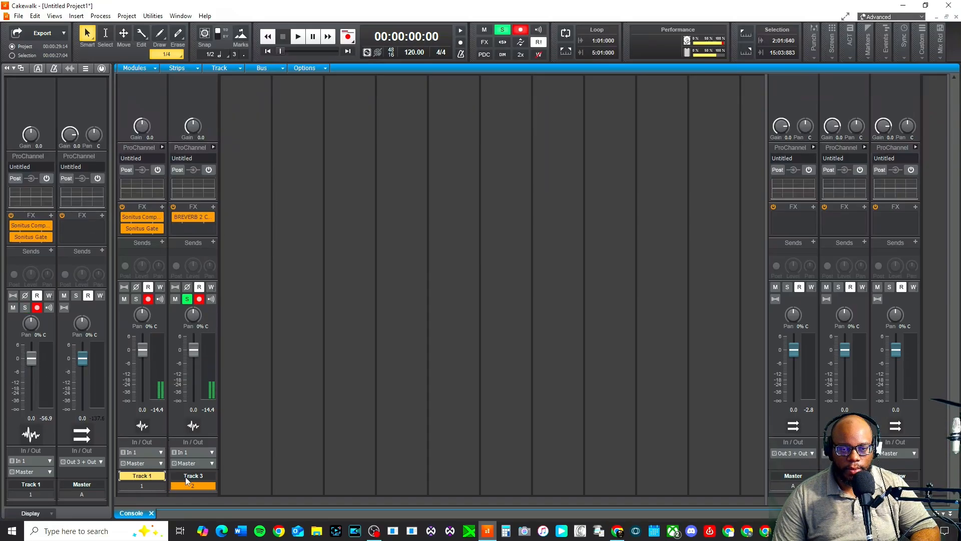
double_click(141, 476)
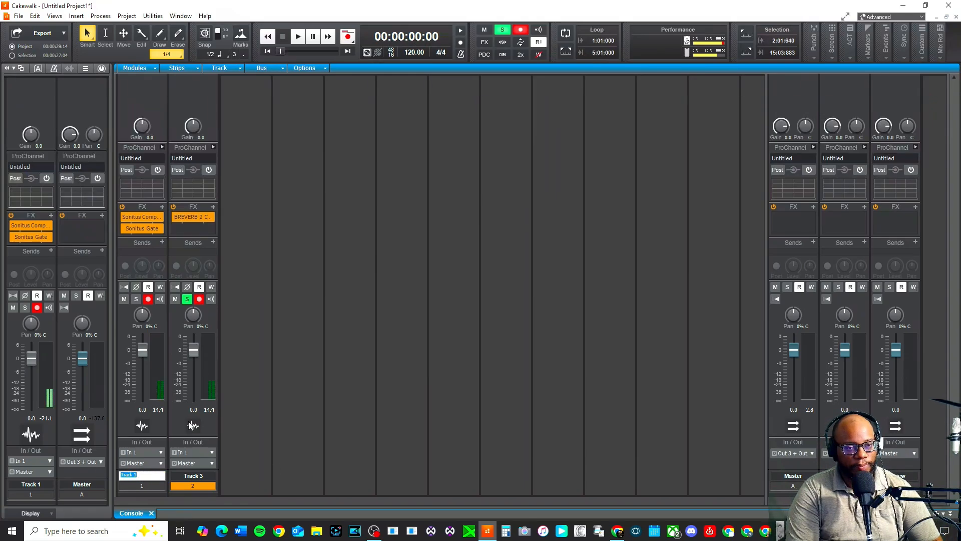
type("Drv Vo")
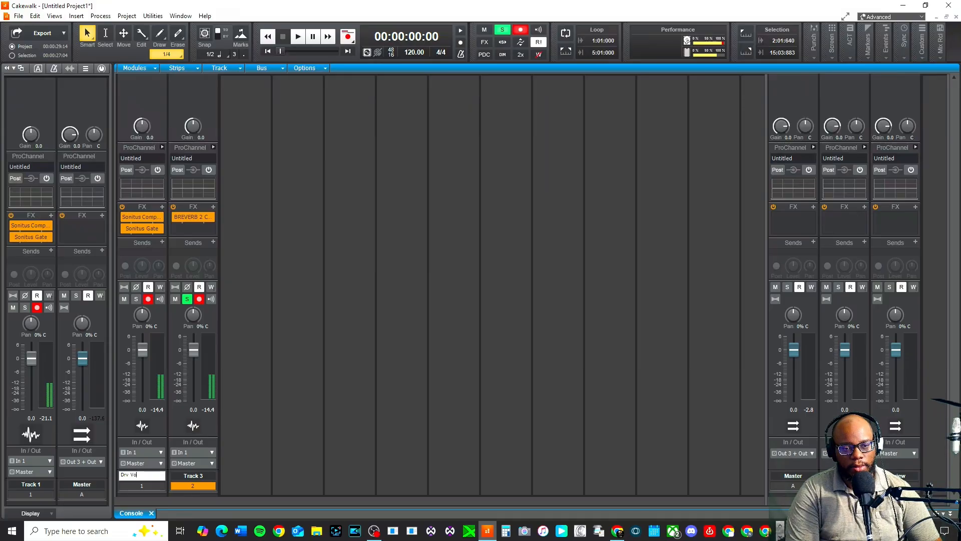
key("BackSpace")
key("BackSpace")
key("BackSpace")
key("BackSpace")
type("y ")
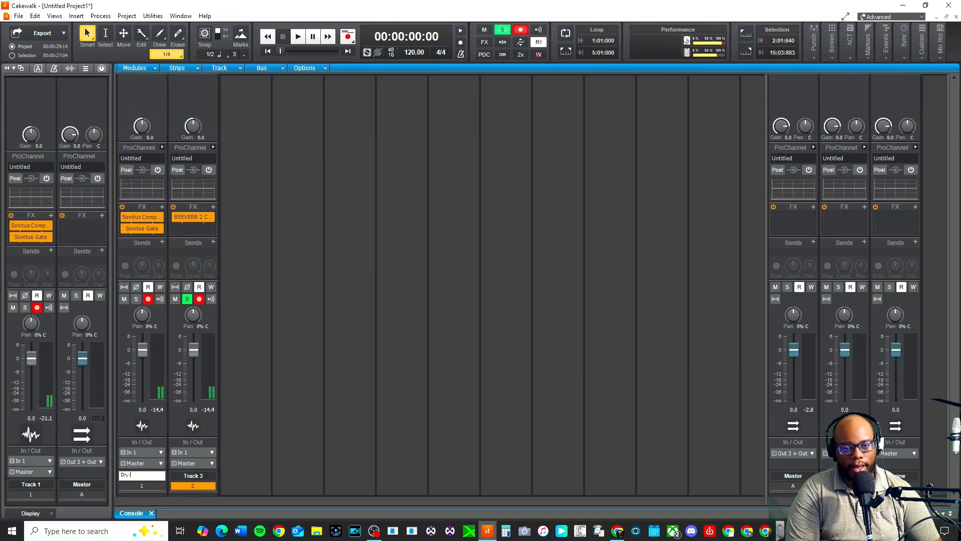
type("Vox")
key("Return")
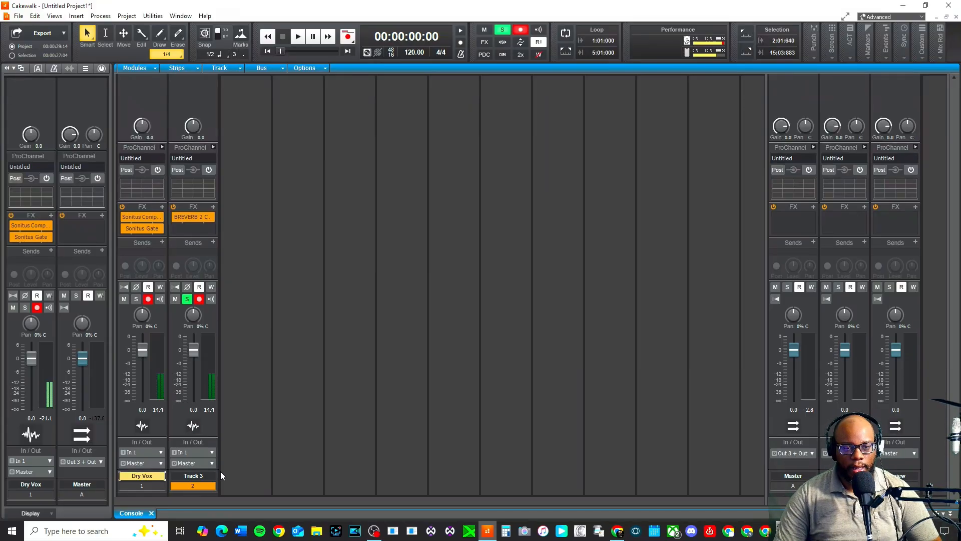
Step: Rename Track 3 as Reverb Vox
double_click(207, 476)
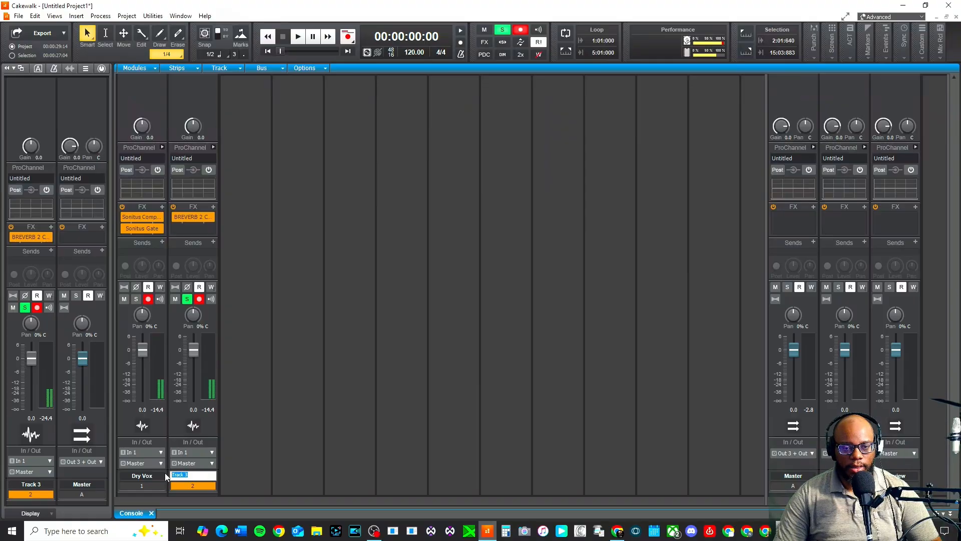
type("R")
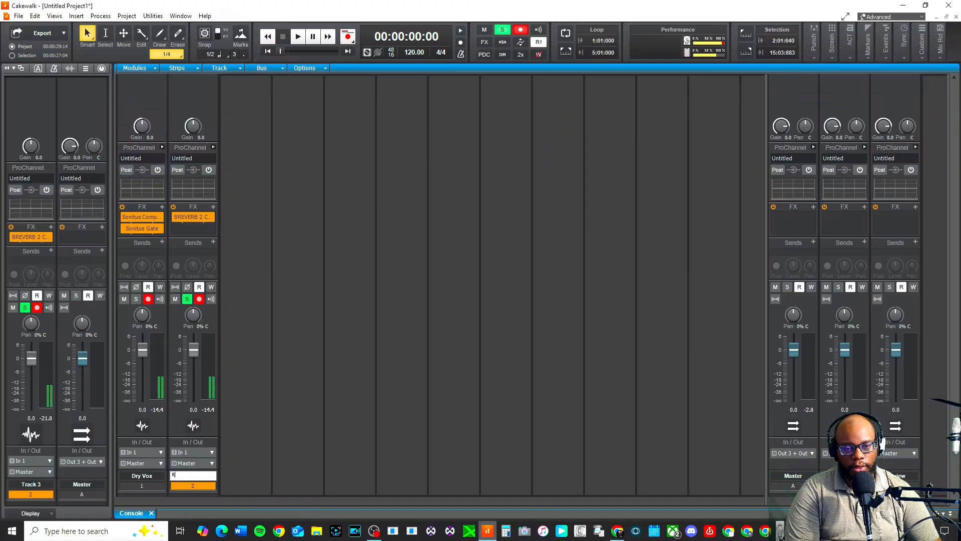
type("everb")
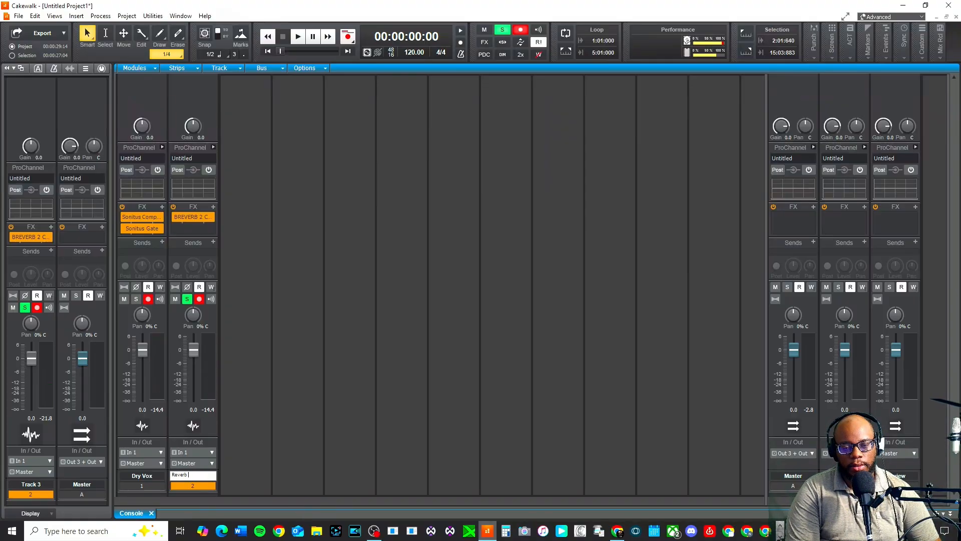
type(" Vox")
key("Return")
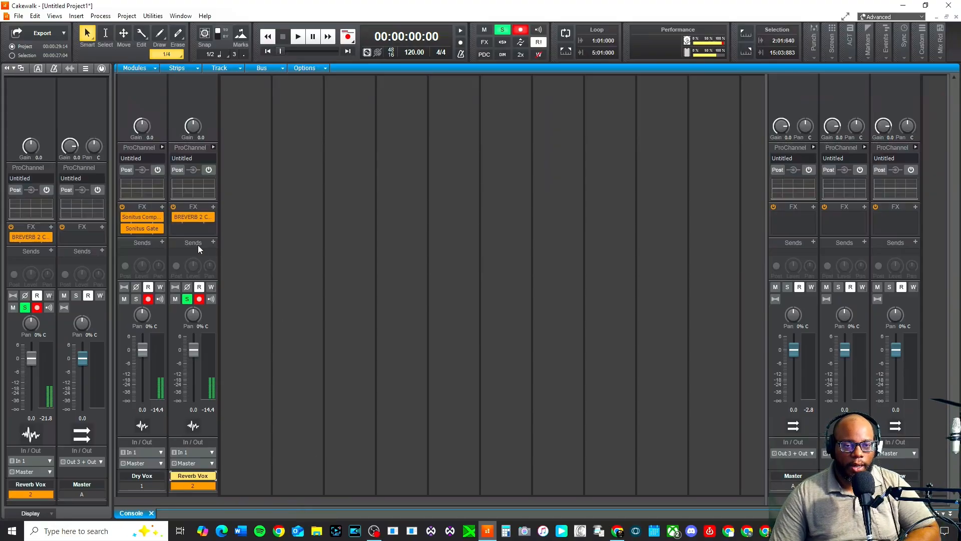
Step: Unsolo the Reverb Vox track and lower its volume fader to -INF
left_click(187, 299)
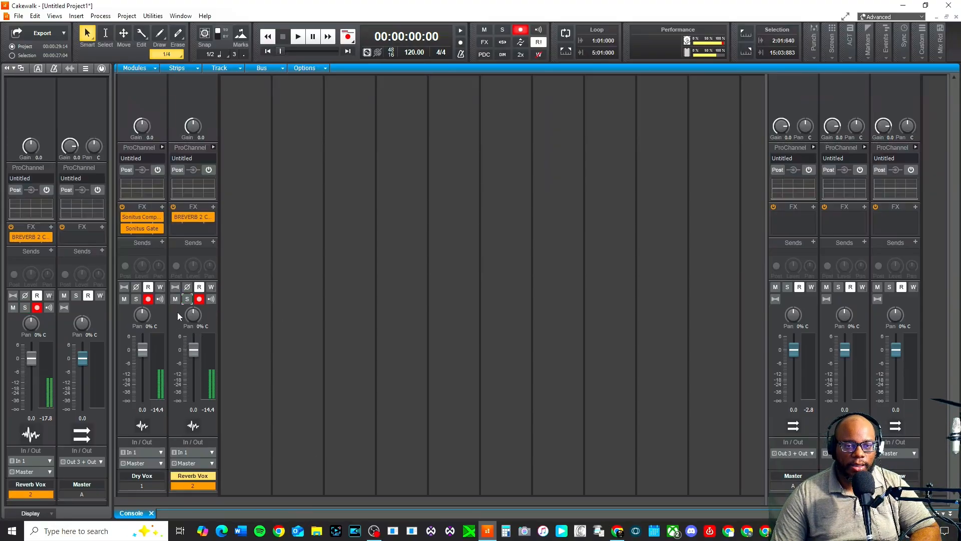
left_click(197, 302)
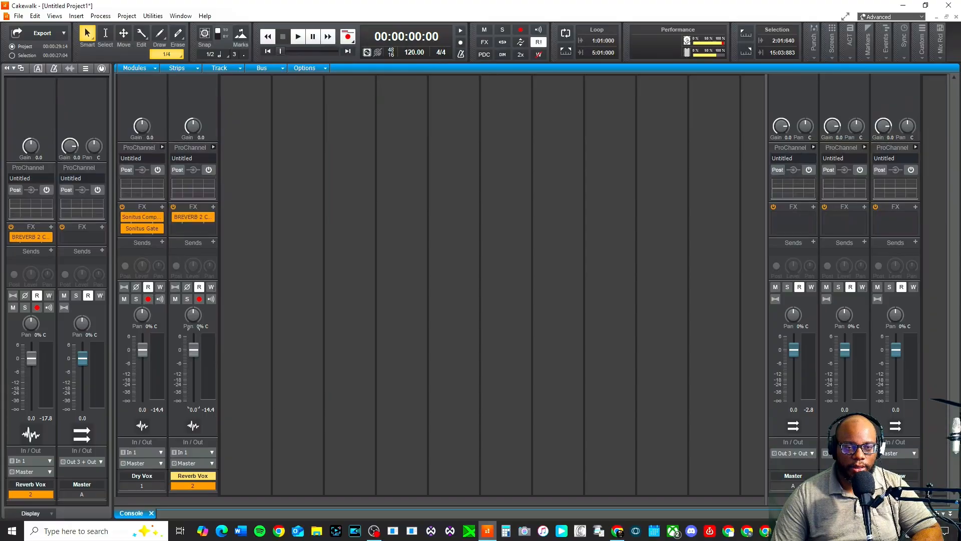
left_click_drag(194, 352, 193, 400)
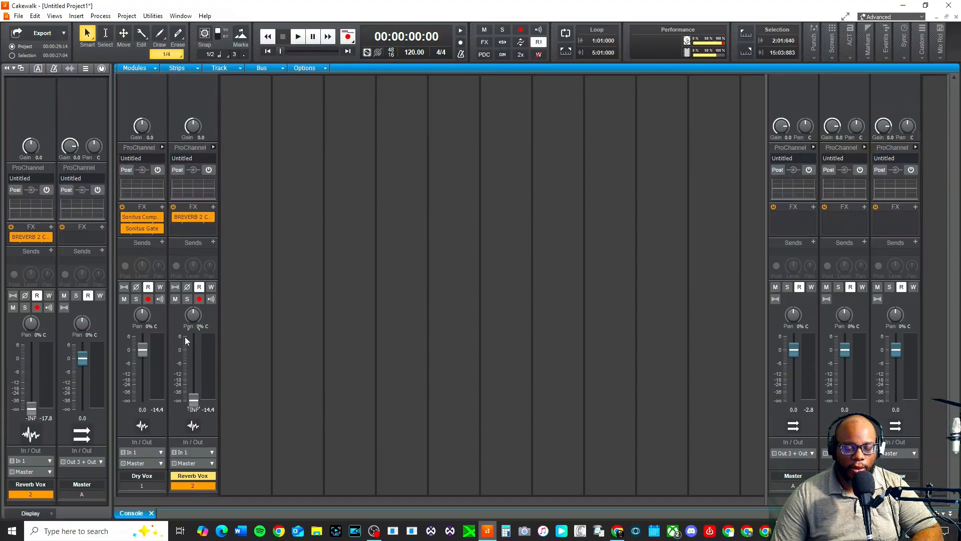
Step: Play both vocal tracks while adjusting the Reverb Vox fader, leave it at -74.1 dB, and stop playback
key("space")
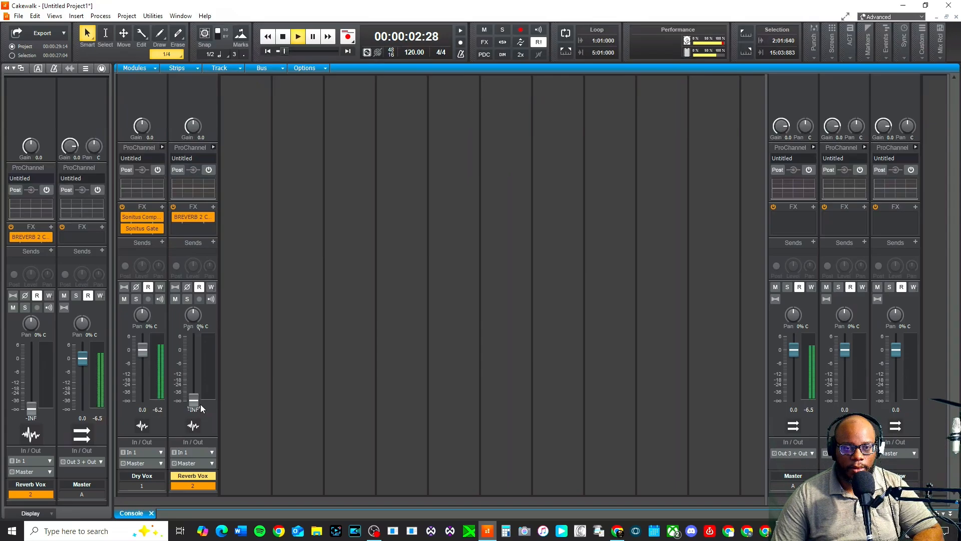
left_click_drag(200, 404, 201, 394)
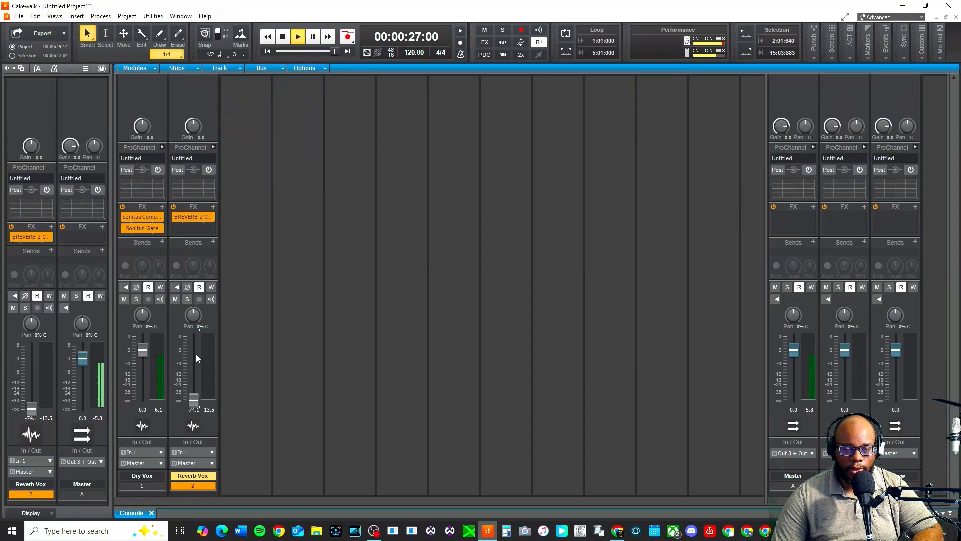
key("space")
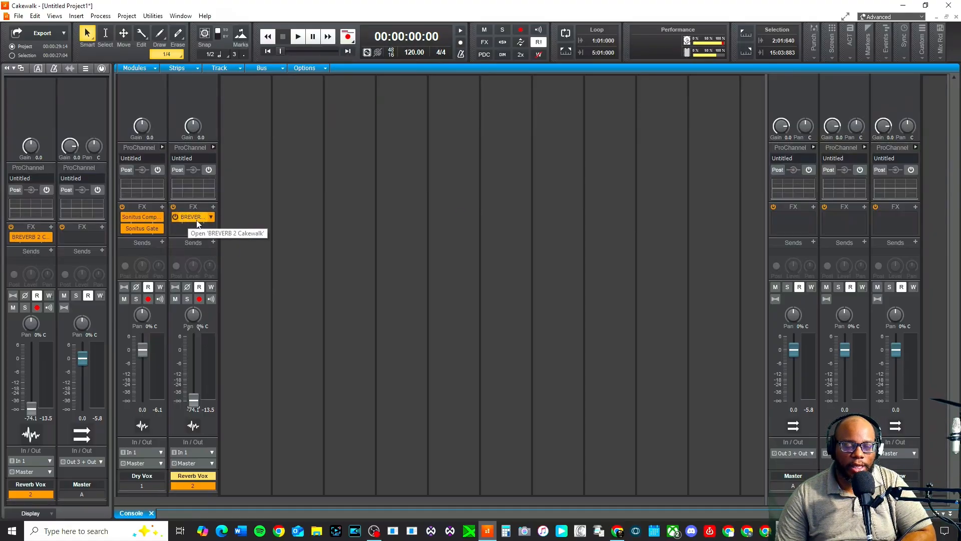
Step: Enable the ProChannel on the Reverb Vox track, expand it, and open its QuadCurve Equalizer
left_click(209, 169)
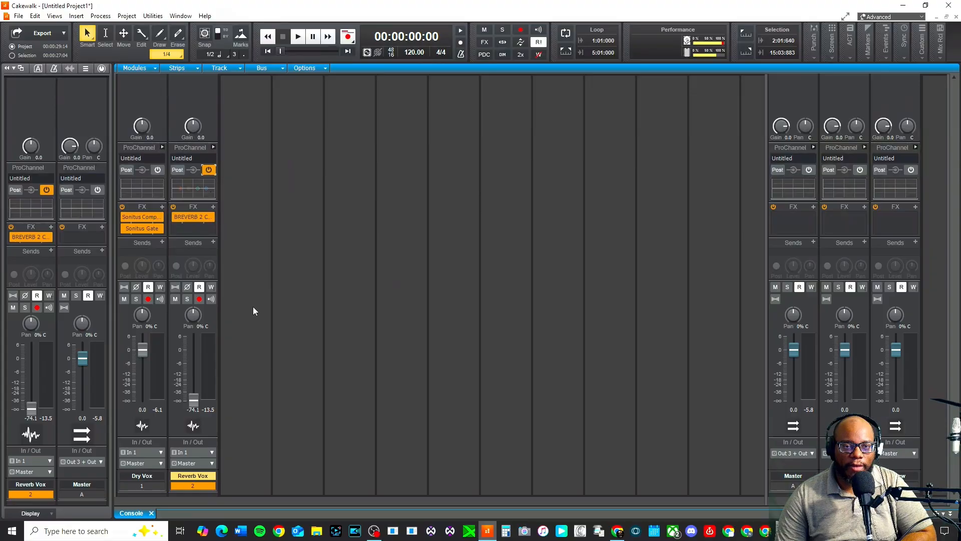
left_click(215, 148)
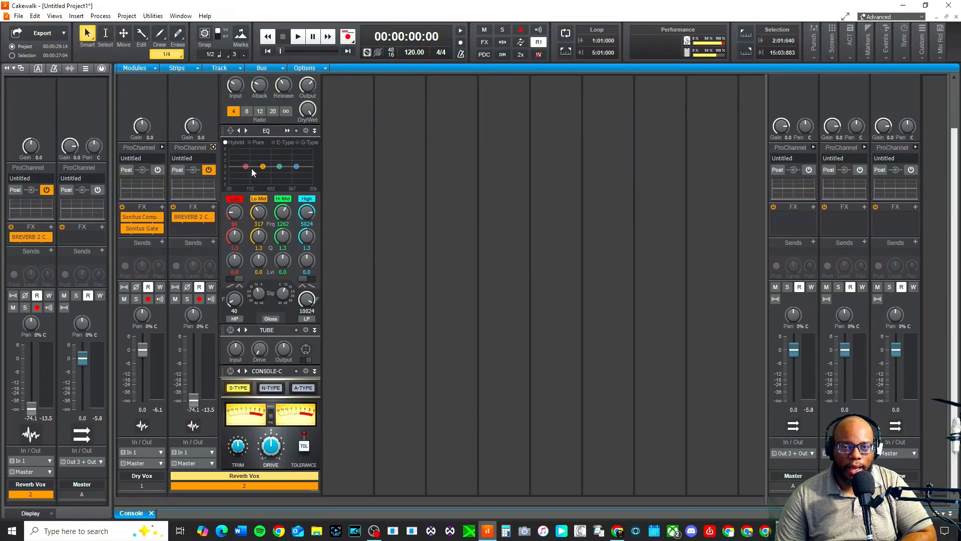
double_click(251, 165)
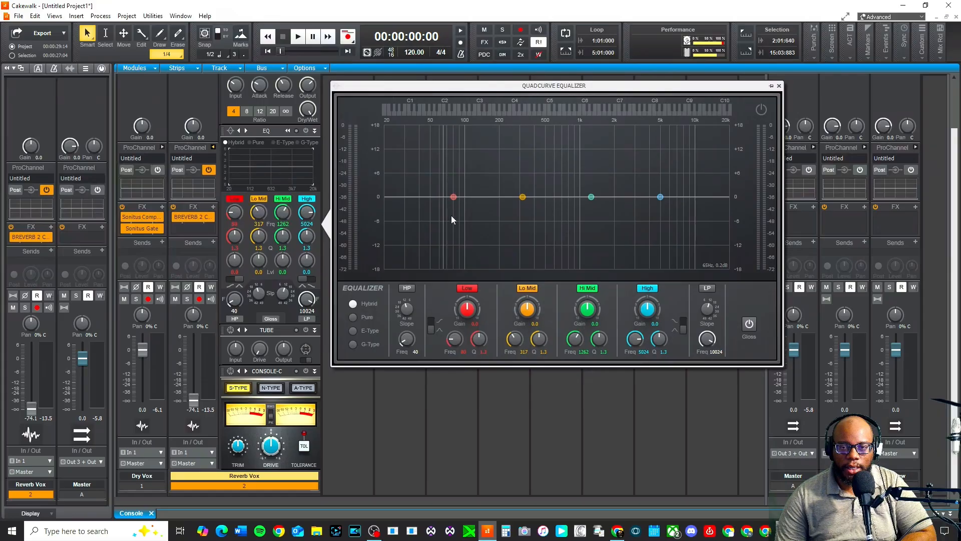
Step: Turn on the equalizer's high-pass filter for Reverb Vox and set its frequency to about 606 Hz
left_click(406, 289)
left_click(406, 289)
left_click(407, 290)
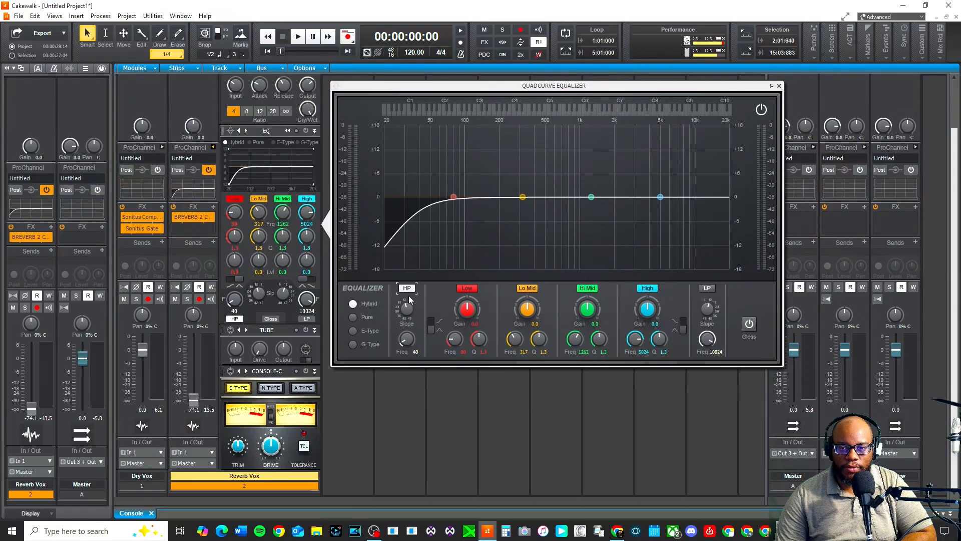
left_click_drag(406, 339, 406, 310)
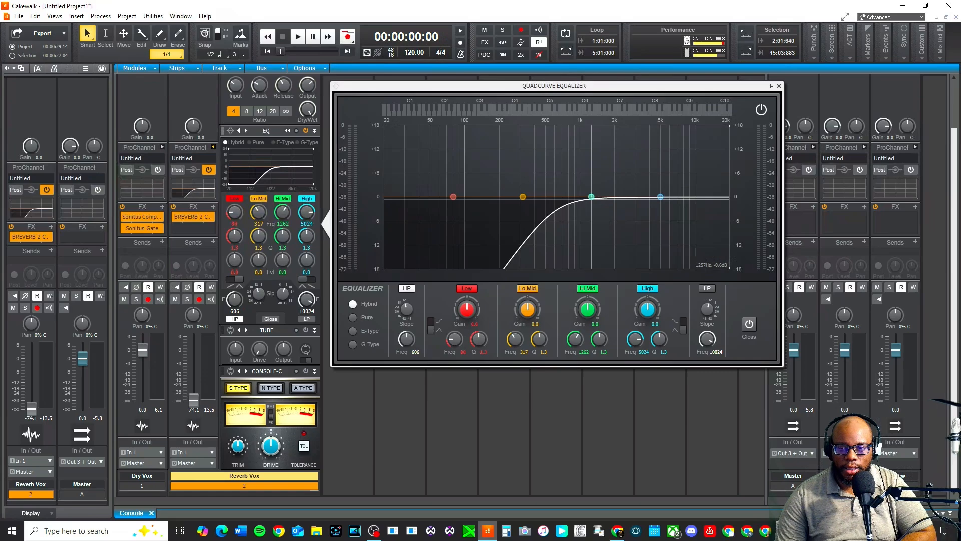
Step: On the Reverb Vox equalizer, cut 11.5 dB at 1195 Hz and 11.7 dB at 4401 Hz, boost 7.1 dB at 377 Hz, and enable the low-pass filter
left_click_drag(591, 196, 589, 245)
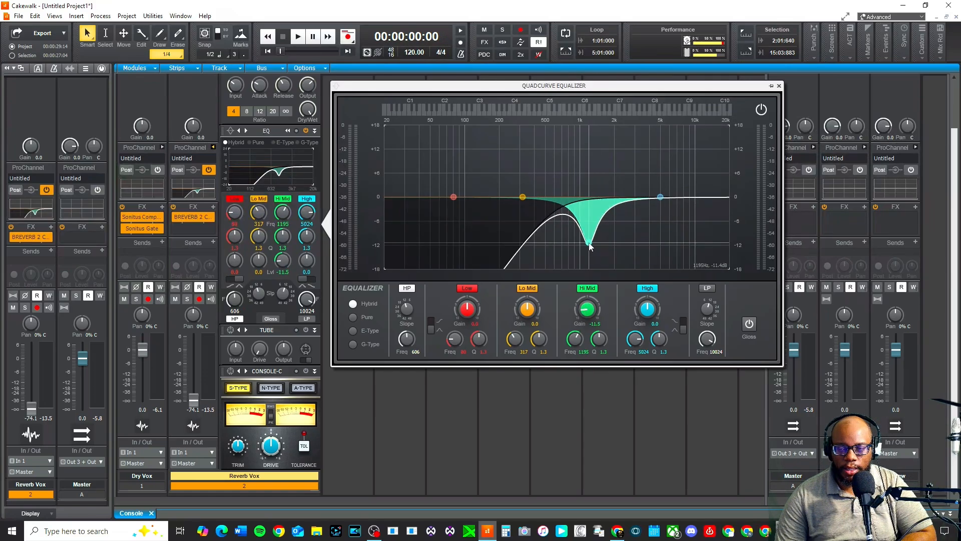
left_click_drag(661, 197, 654, 244)
left_click_drag(522, 197, 531, 168)
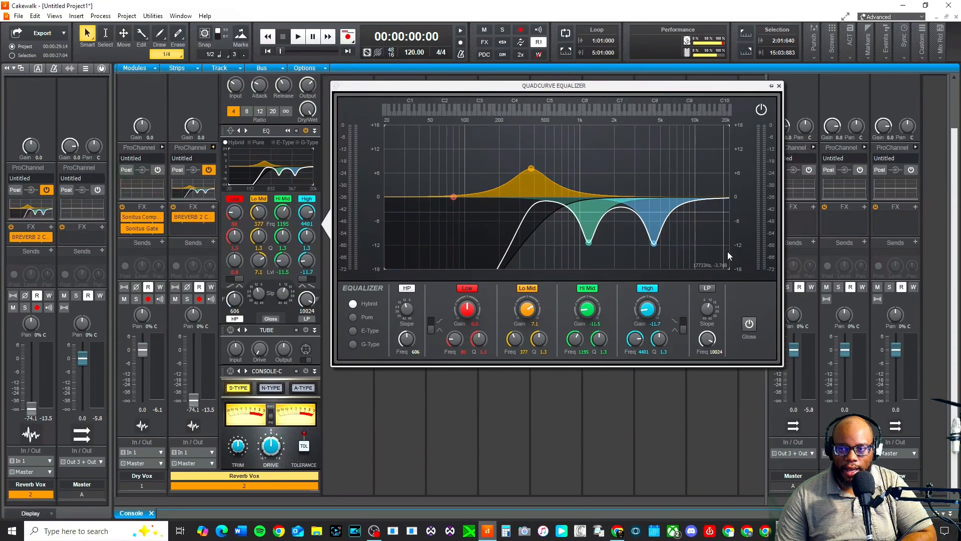
left_click(707, 288)
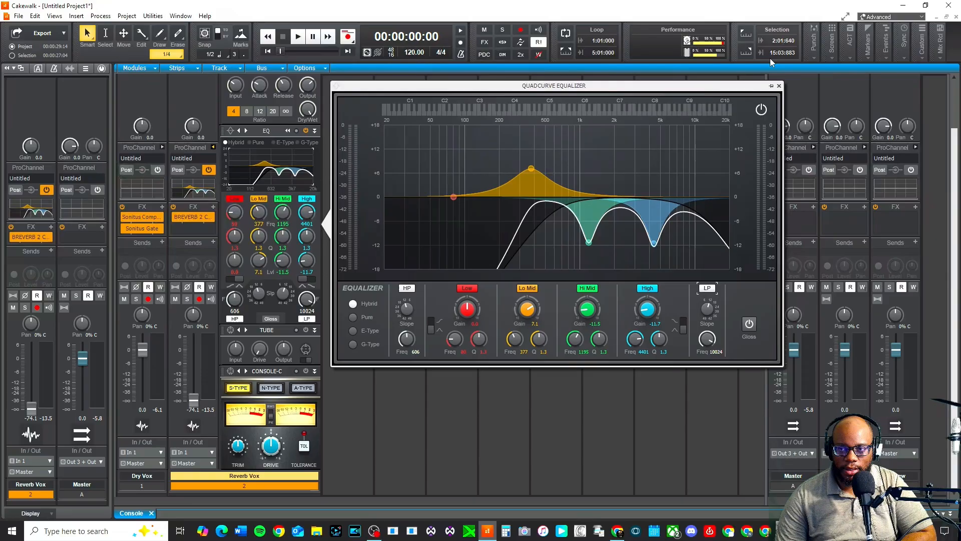
left_click(779, 86)
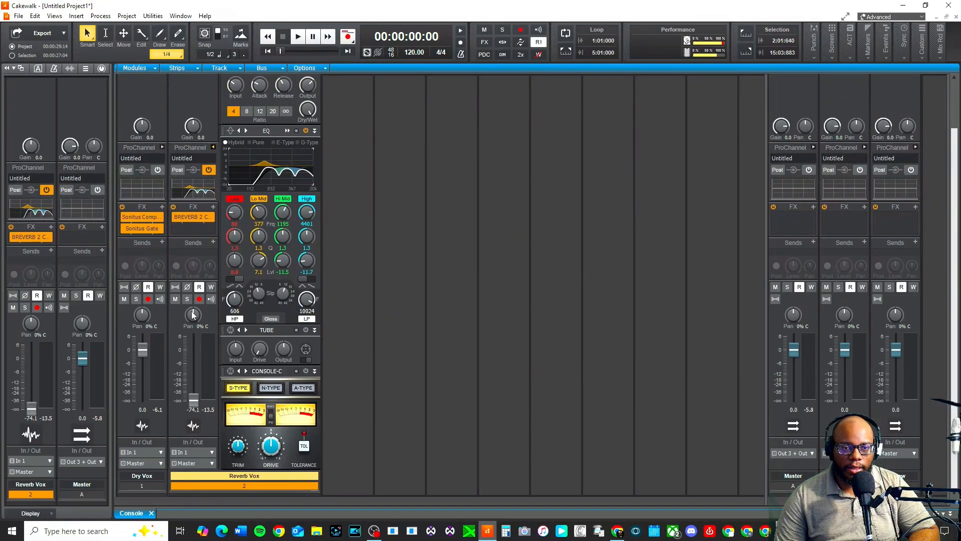
Step: Play both vocal tracks, raise the Reverb Vox fader, solo and unsolo that track to compare, leave it at -4.3 dB, and stop playback
key("space")
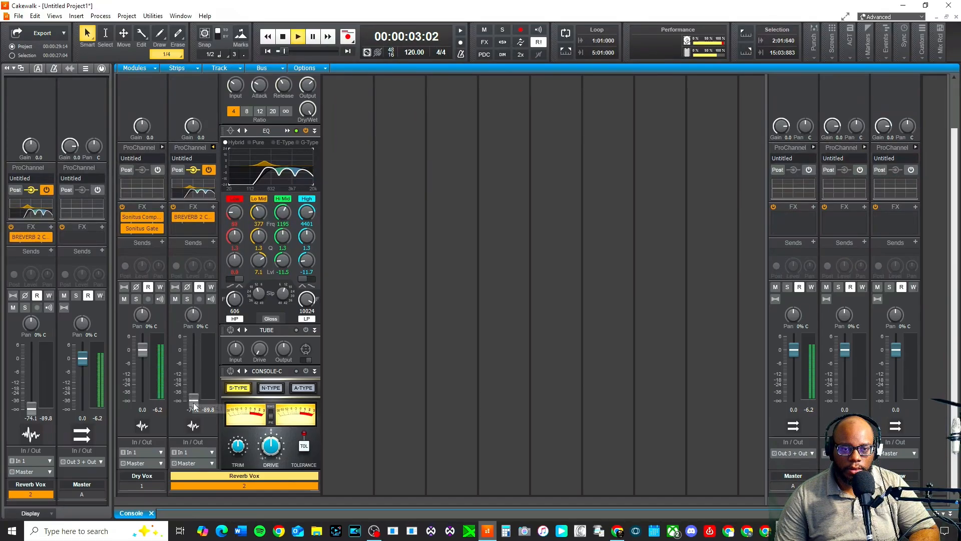
left_click_drag(193, 402, 193, 363)
left_click(189, 298)
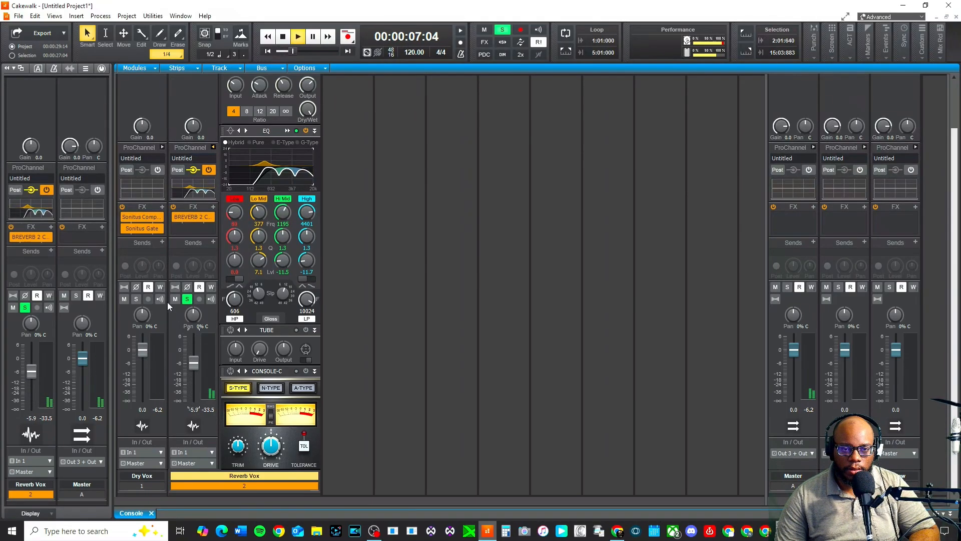
left_click(189, 299)
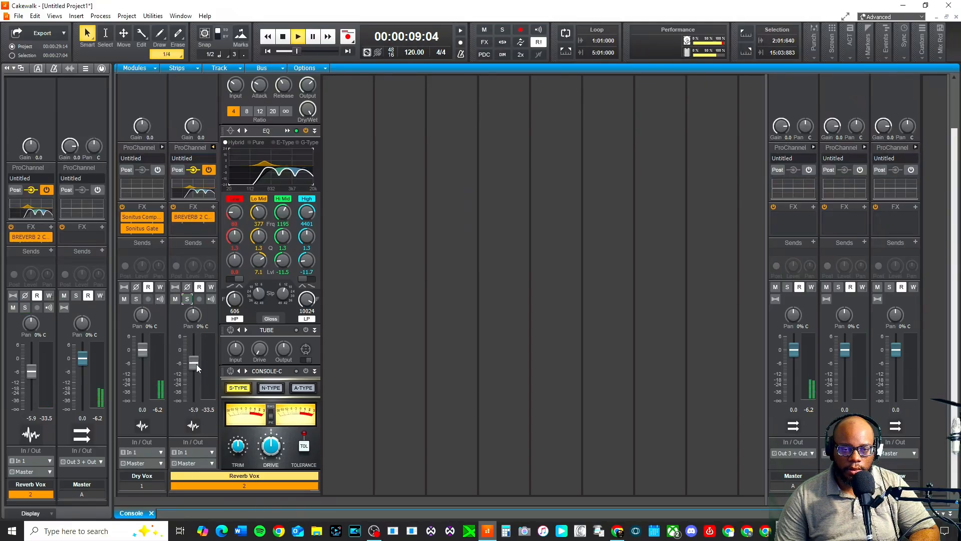
left_click_drag(194, 369, 194, 361)
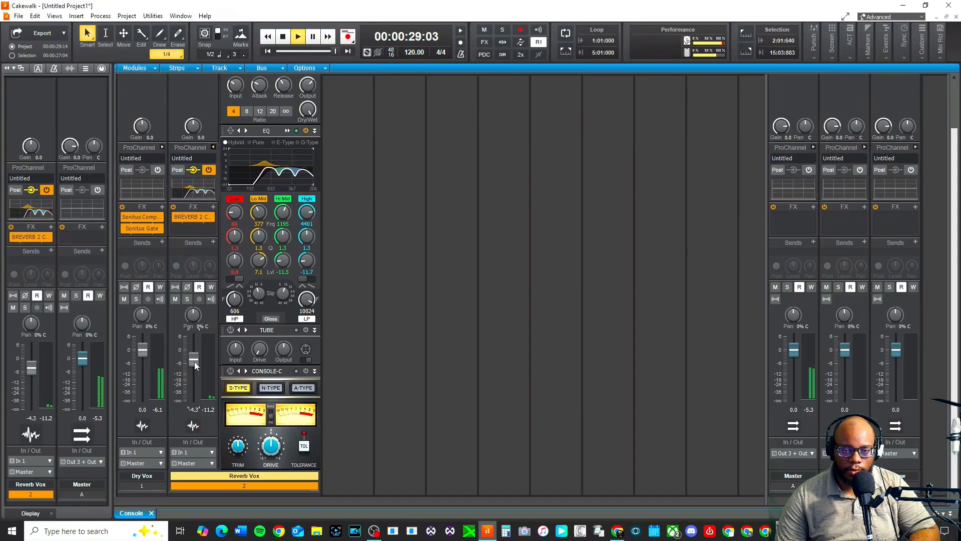
key("space")
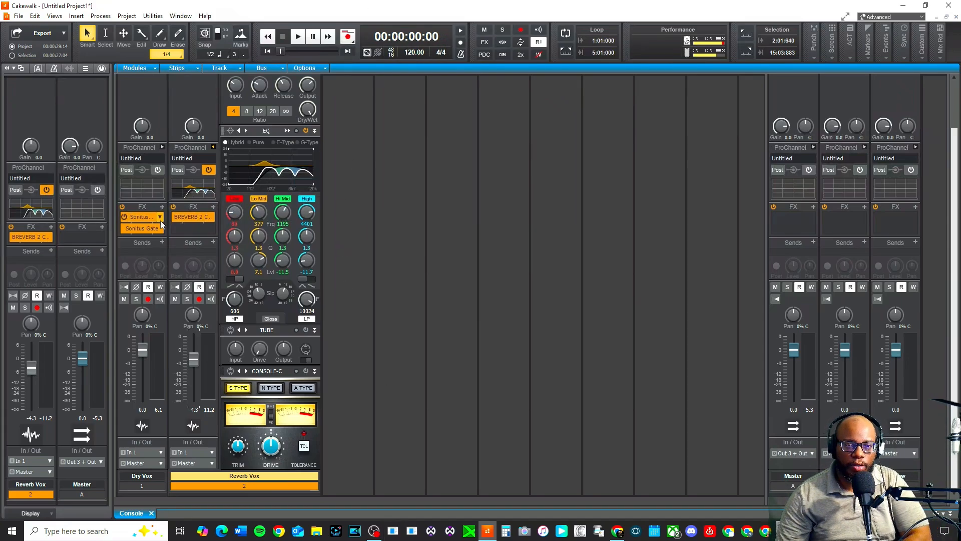
Step: Close the Console view and insert a send from the Dry Vox track to a new aux track
left_click(152, 512)
right_click(178, 192)
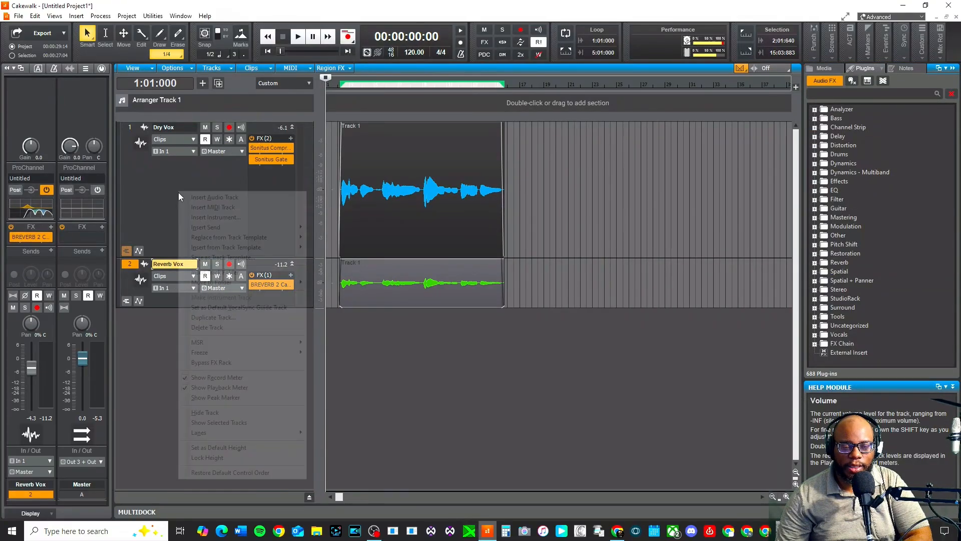
left_click(152, 175)
right_click(164, 172)
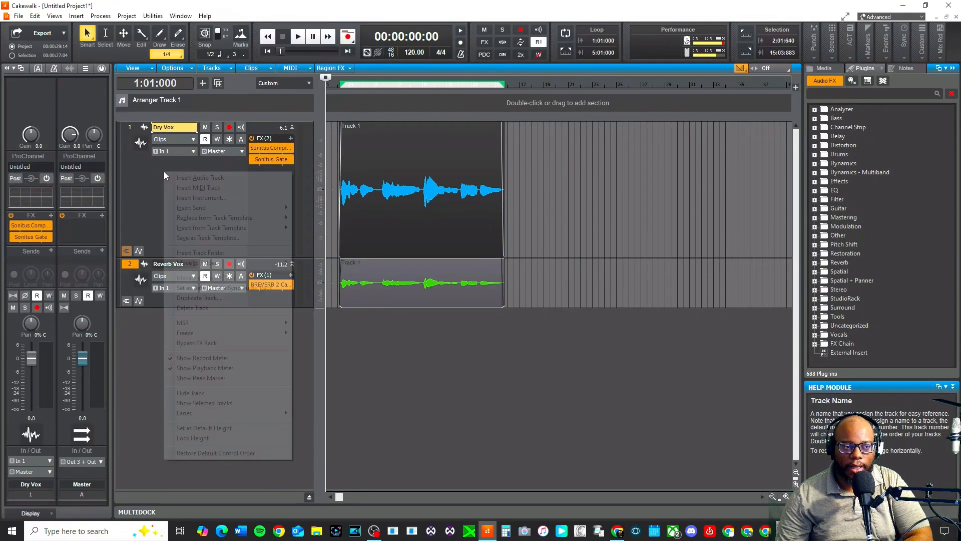
mouse_move(235, 323)
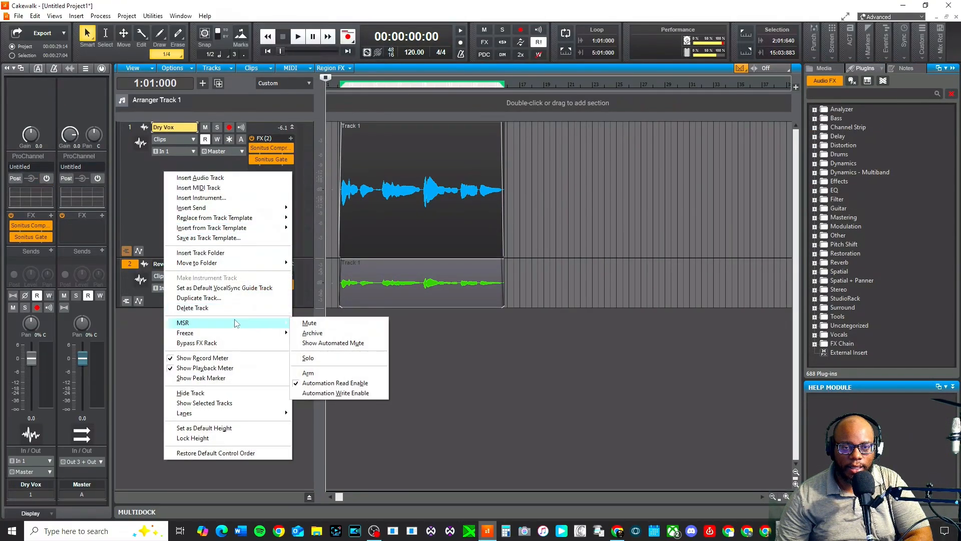
mouse_move(241, 208)
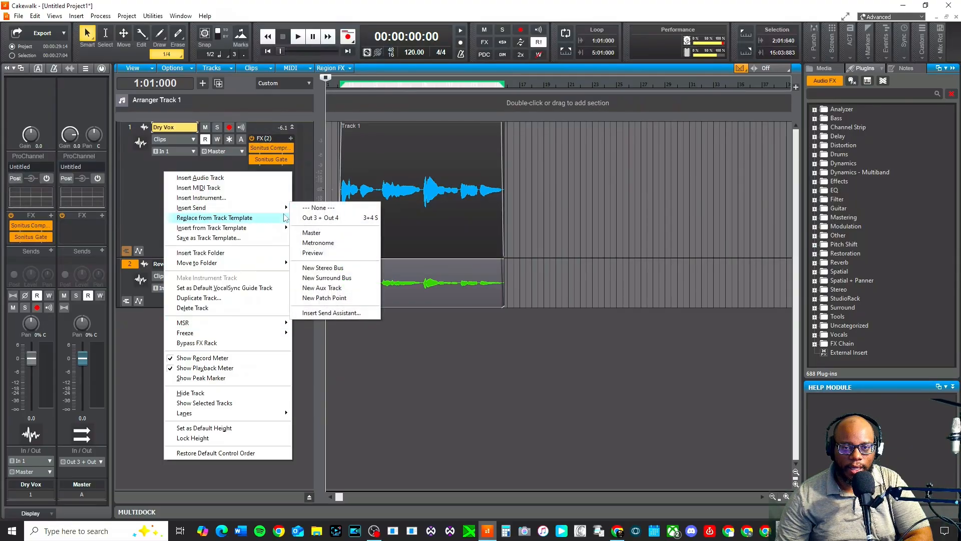
left_click(343, 288)
Step: Copy the BREVERB 2 effect from Reverb Vox to the Aux 1 track and mute Reverb Vox
left_click(123, 261)
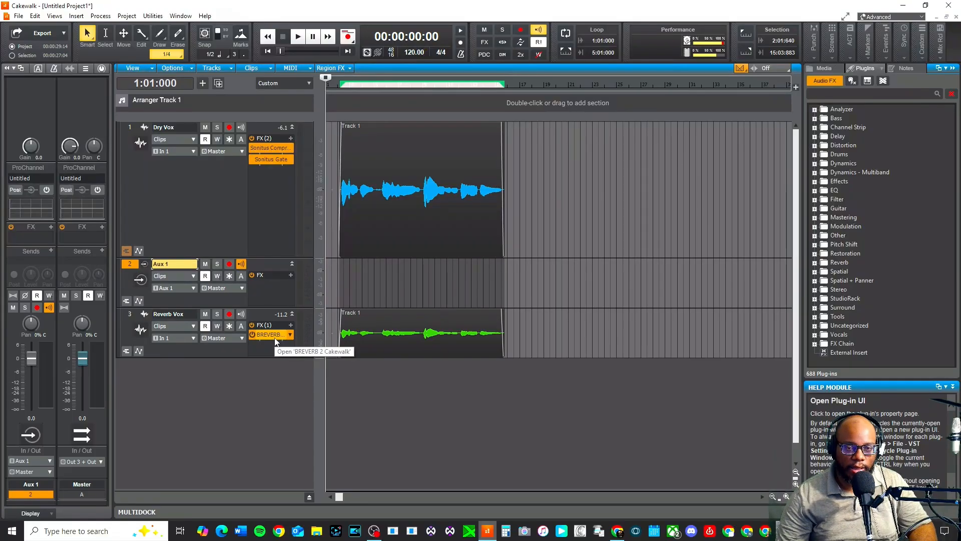
left_click_drag(275, 341, 273, 285)
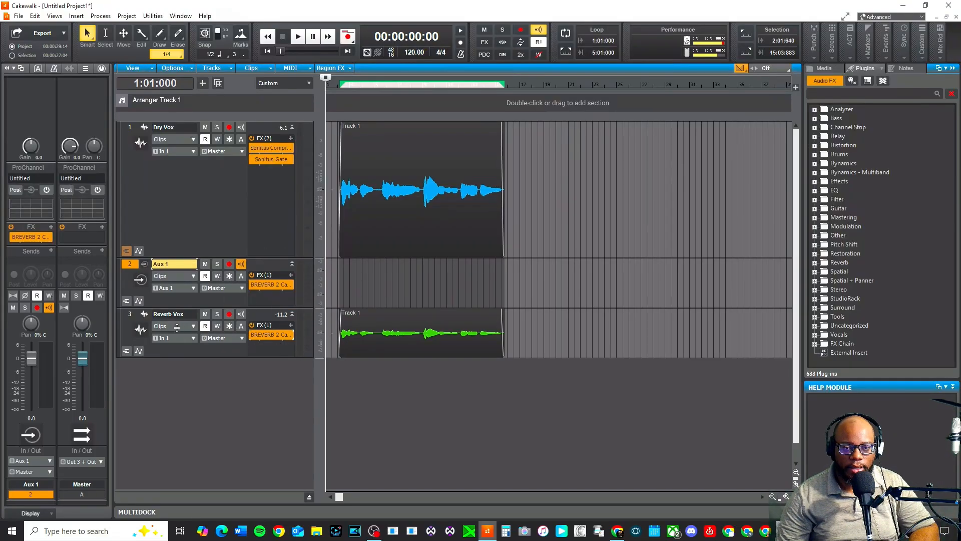
left_click(205, 314)
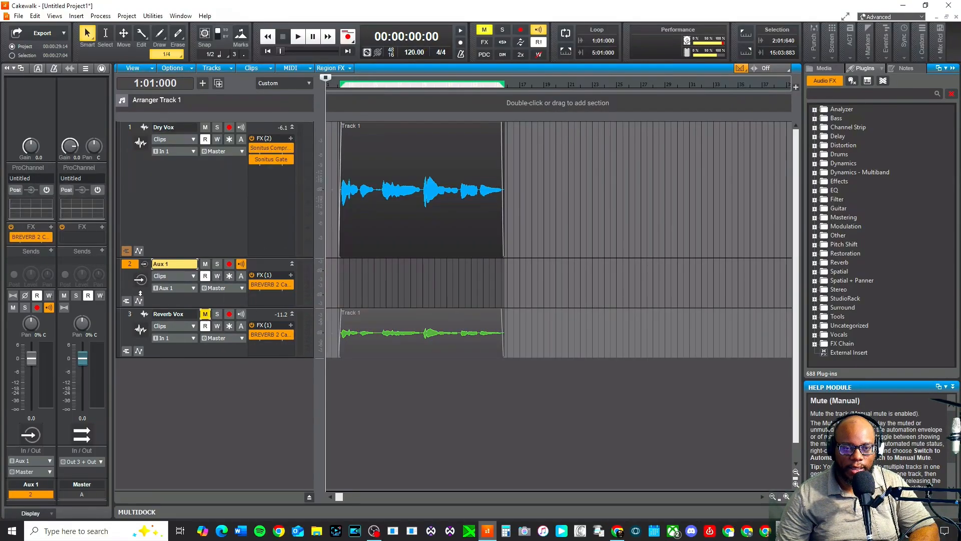
Step: Play from just before the vocal clip while adjusting the Aux 1 fader, leave it at -4.8 dB, and stop playback
left_click(339, 95)
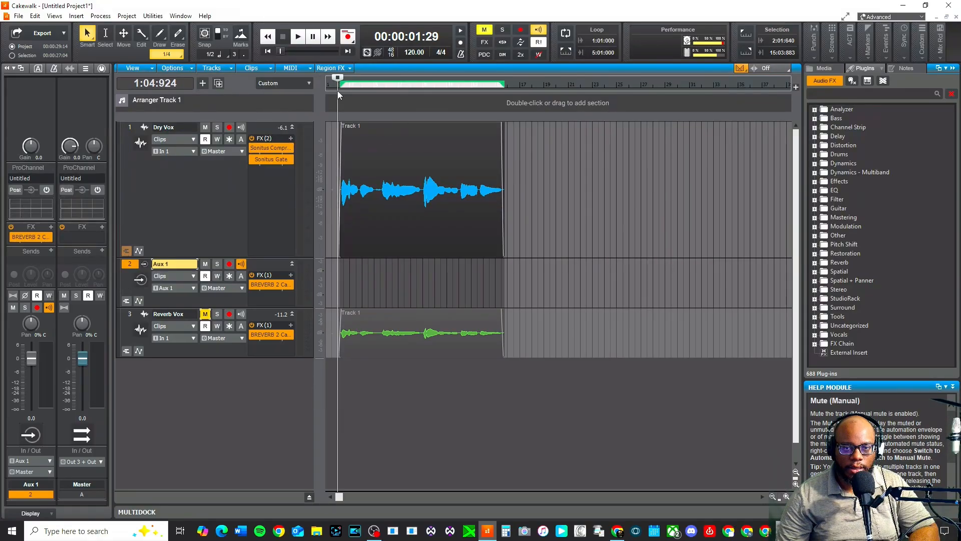
key("space")
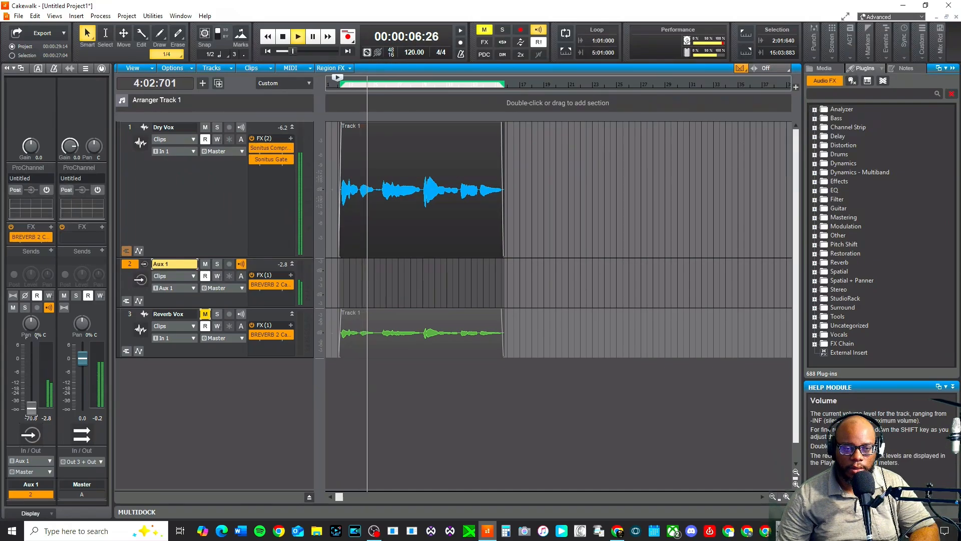
left_click_drag(31, 358, 31, 379)
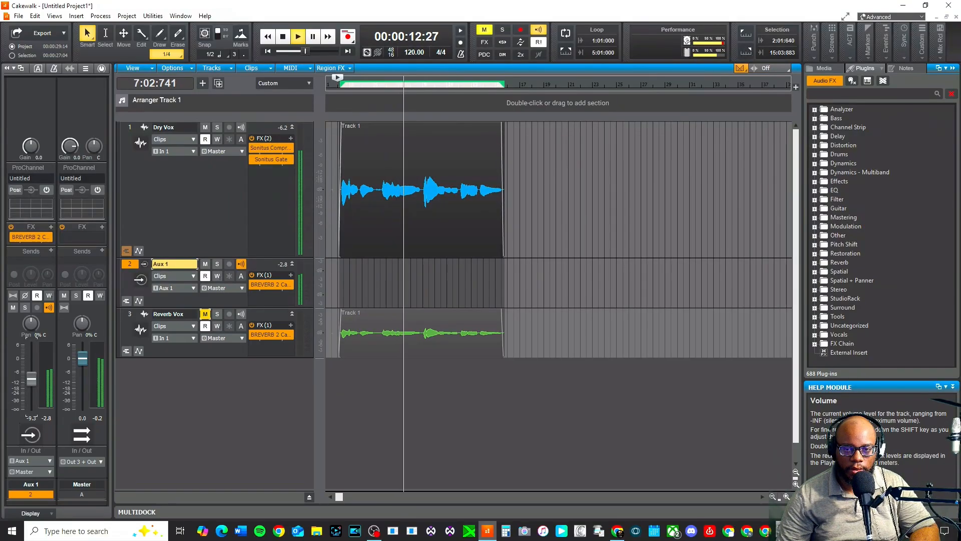
mouse_move(31, 379)
left_mouse_down()
mouse_move(31, 401)
mouse_move(33, 368)
left_mouse_up()
key("space")
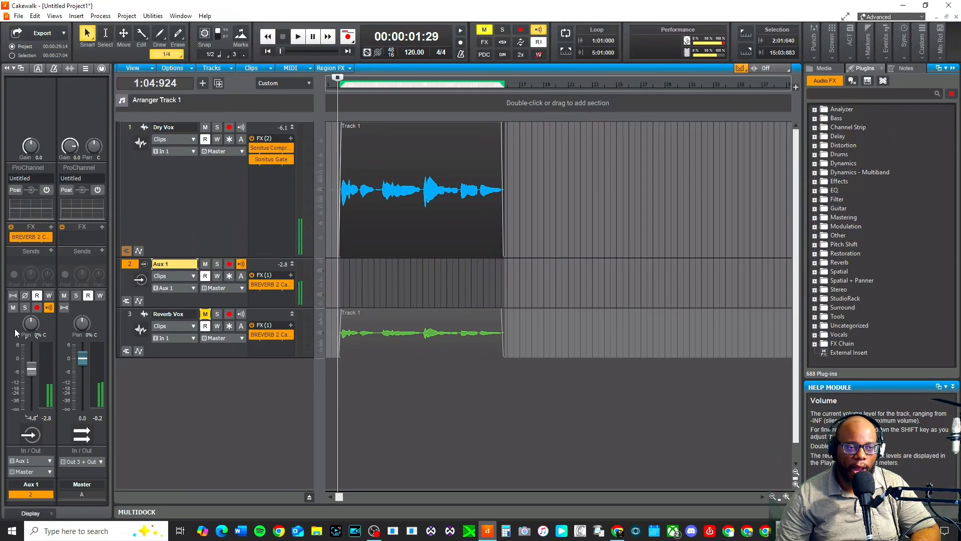
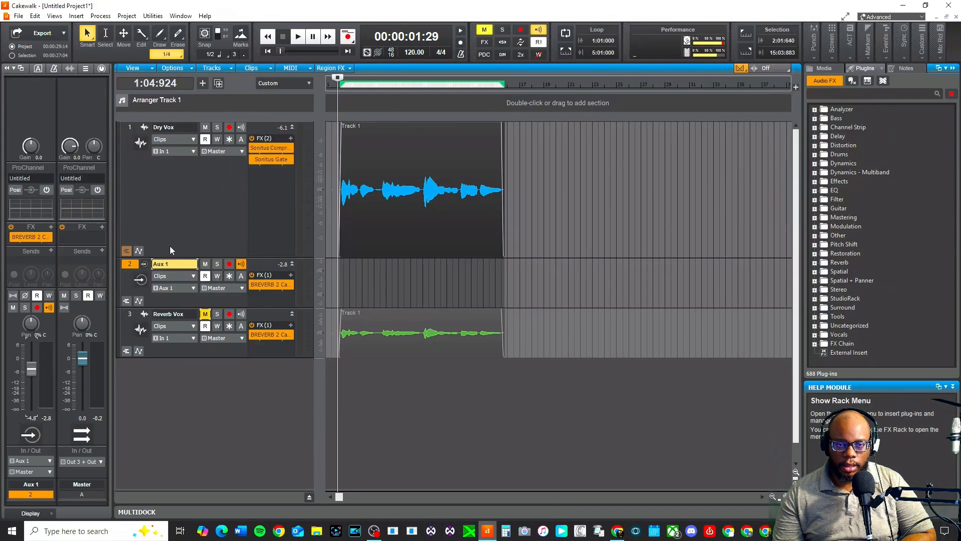
Step: Insert another send from the Dry Vox track to a second new aux track
right_click(223, 190)
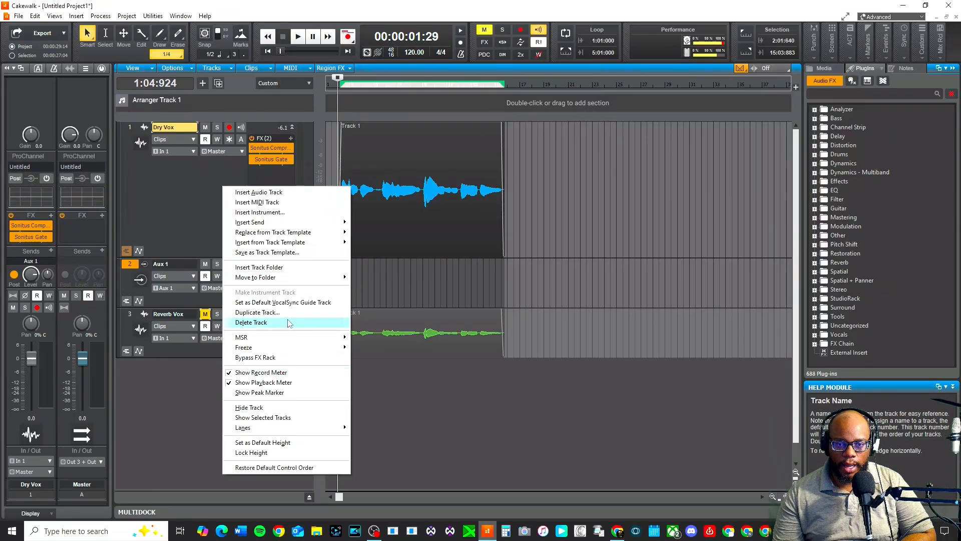
mouse_move(260, 223)
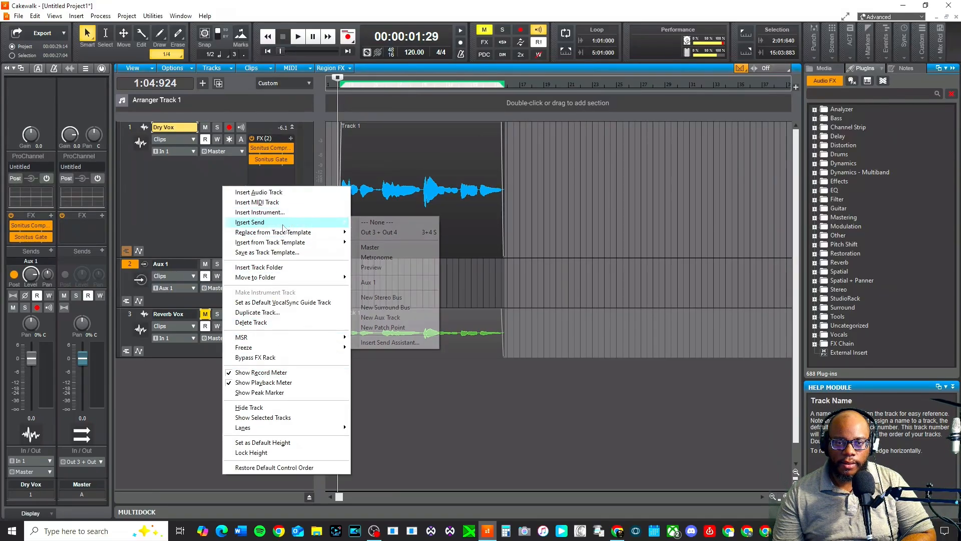
left_click(403, 318)
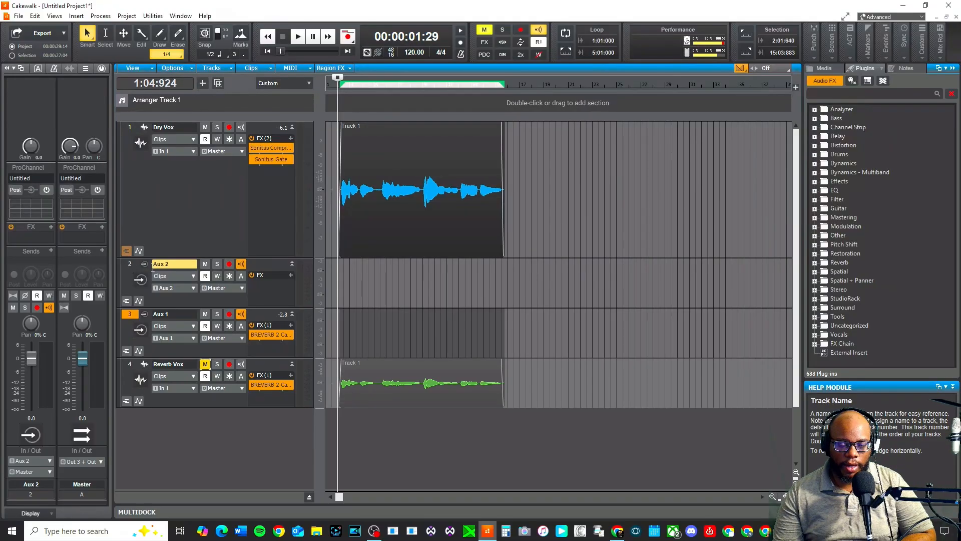
Step: Rename the Aux 2 track to Pitch Shift
double_click(174, 265)
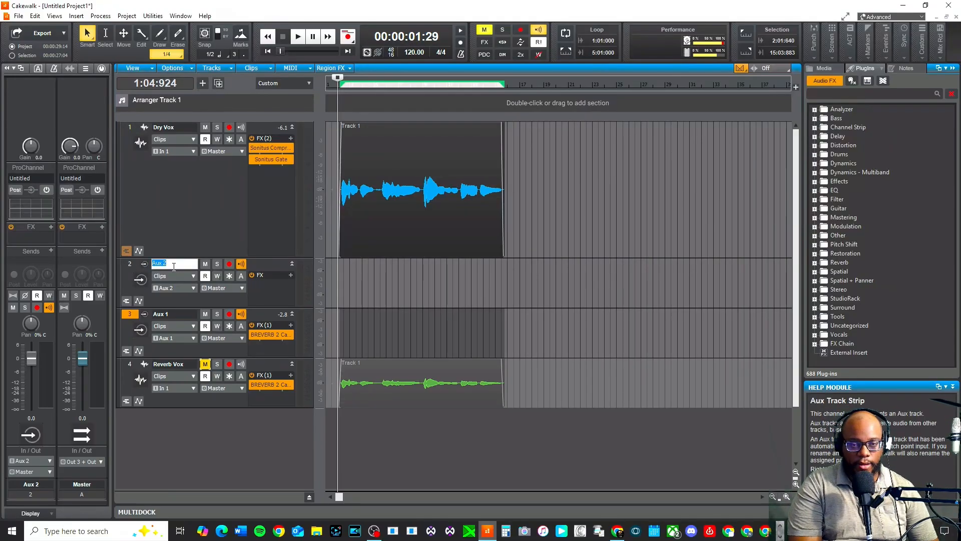
type("Pi")
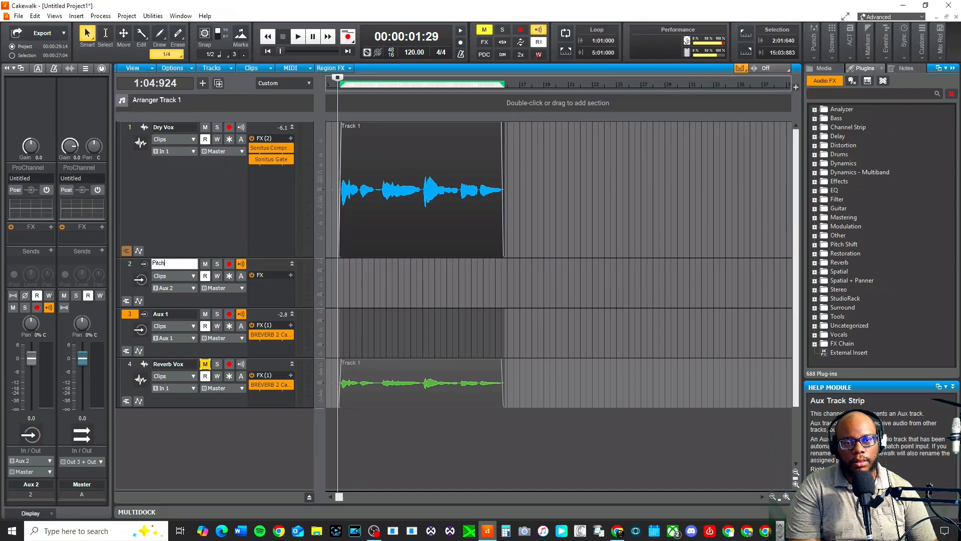
type("tch")
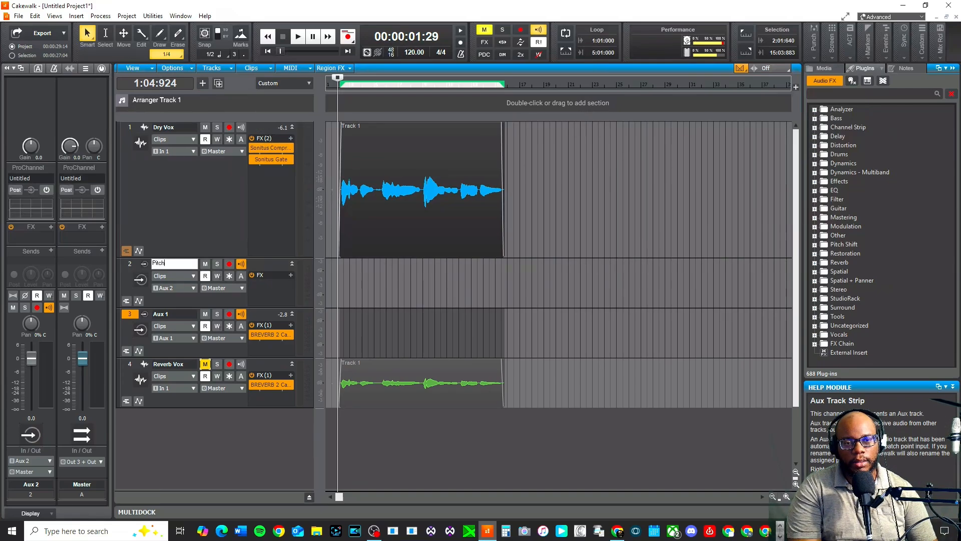
type(" Shi")
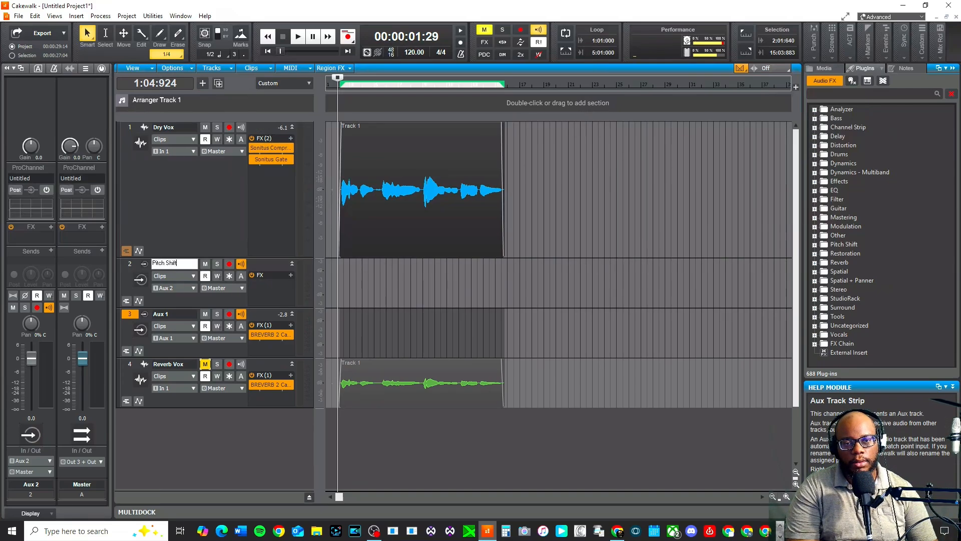
type("ft")
key("Return")
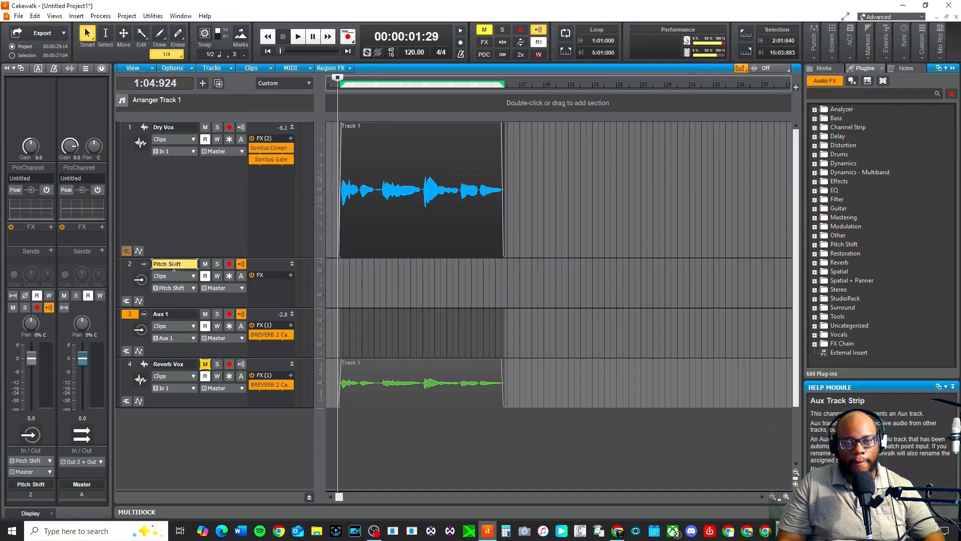
Step: Insert the Vocal Bender Mono effect on the Pitch Shift track, enlarge its window slightly, and enable automation write for it
right_click(286, 276)
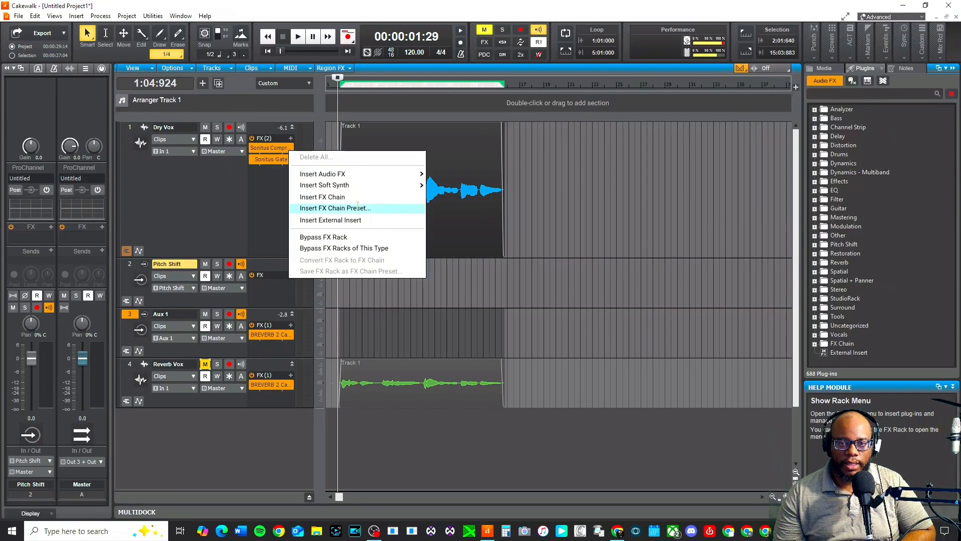
mouse_move(337, 173)
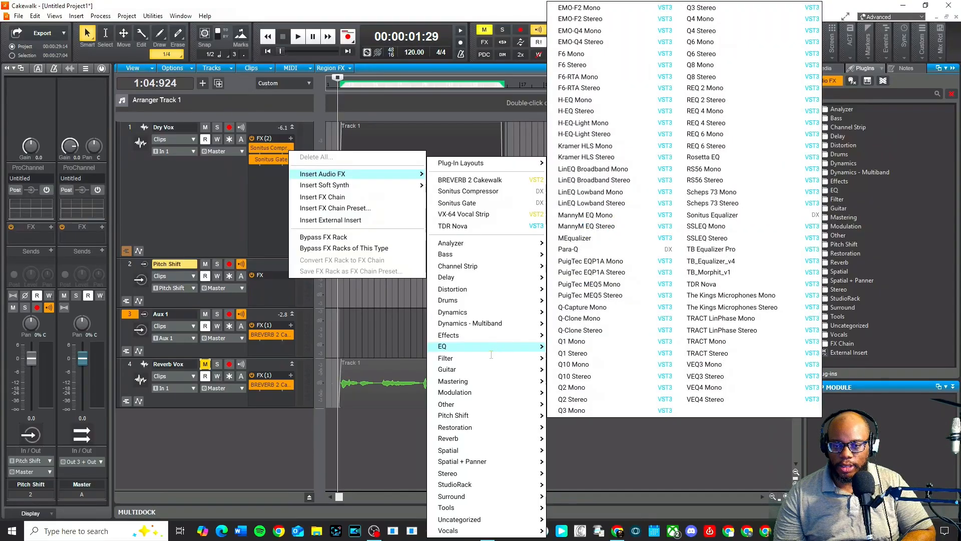
mouse_move(485, 417)
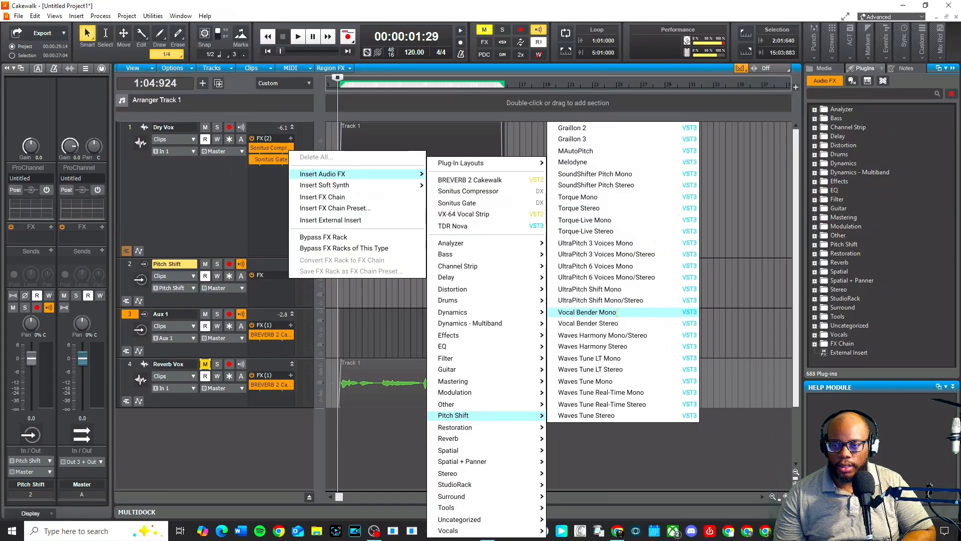
left_click(626, 313)
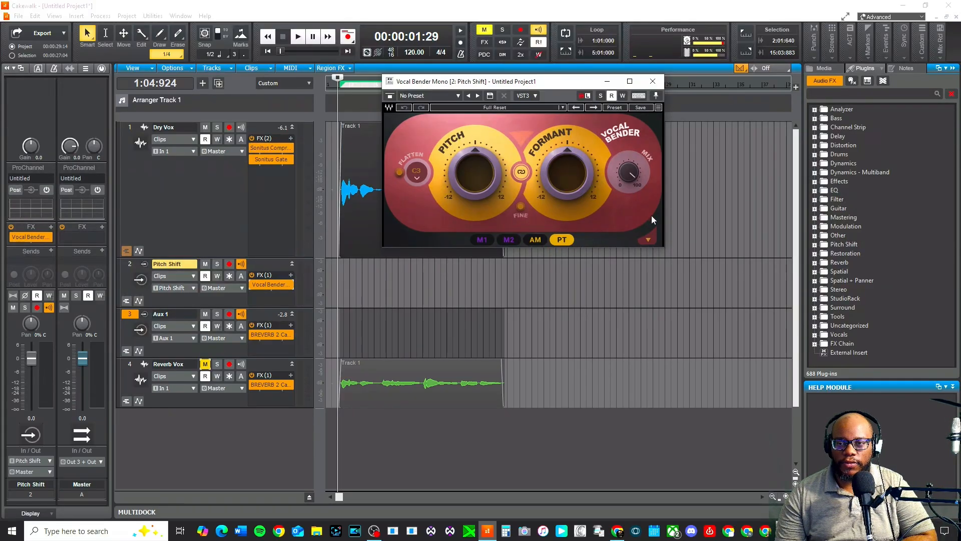
left_click_drag(664, 250, 667, 254)
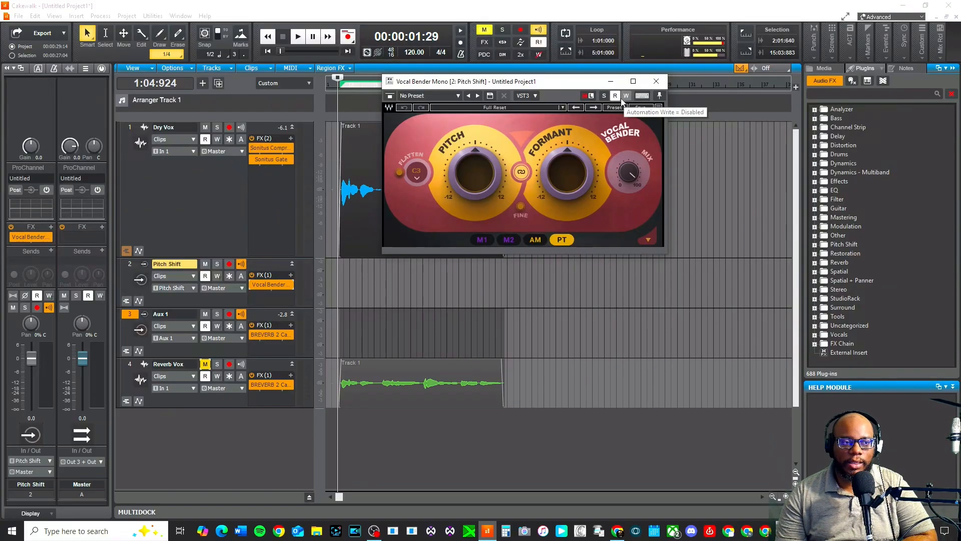
left_click(625, 96)
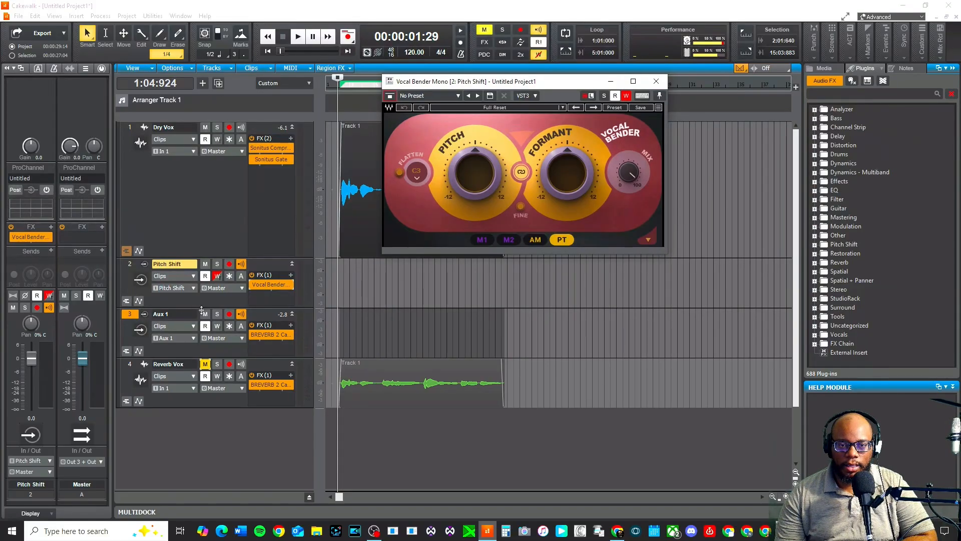
Step: Show an automation lane under the Pitch Shift track and assign it to the Vocal Bender Mono Pitch parameter
left_click(138, 302)
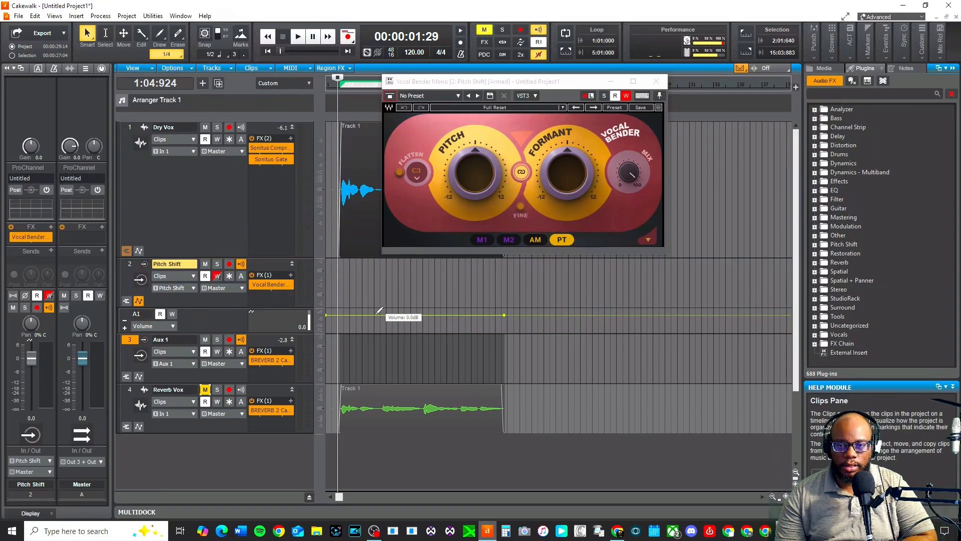
left_click(169, 326)
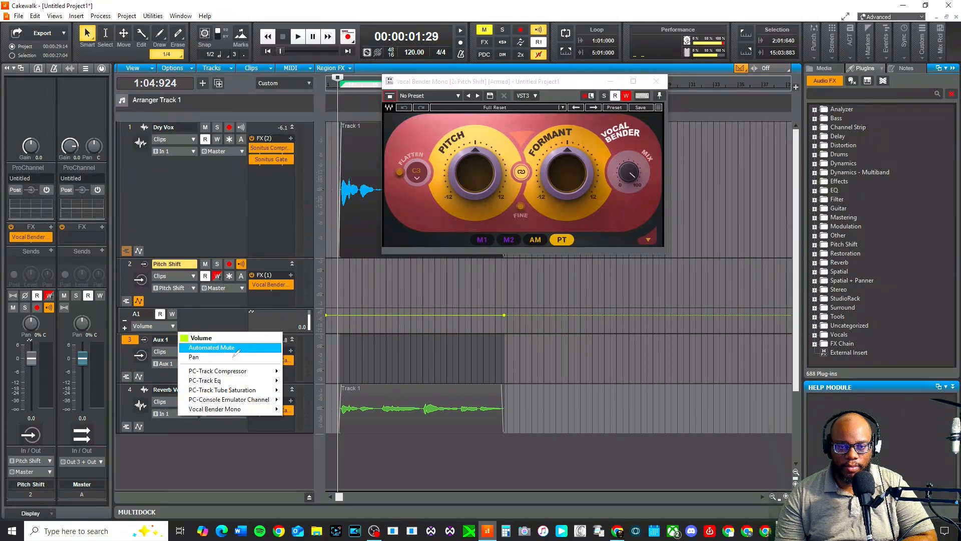
mouse_move(236, 369)
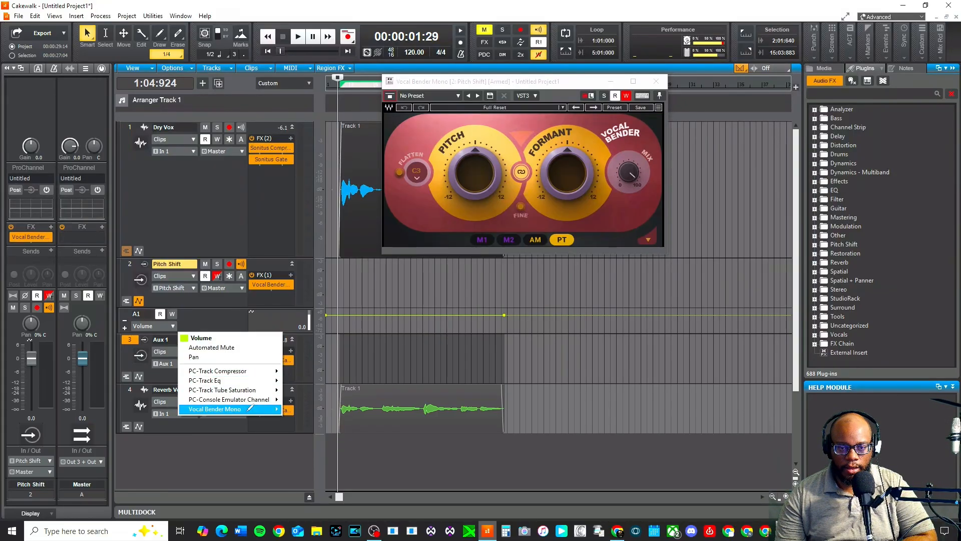
mouse_move(233, 408)
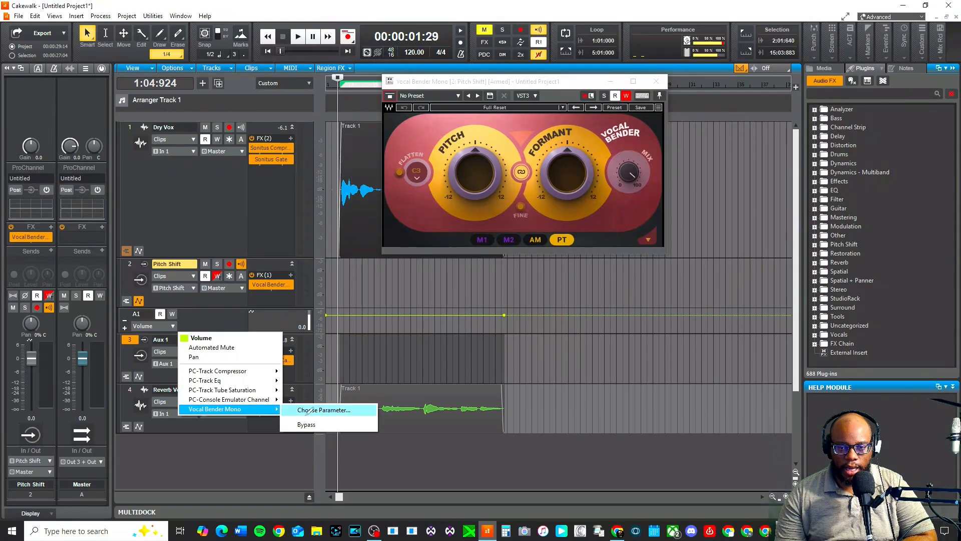
left_click(350, 410)
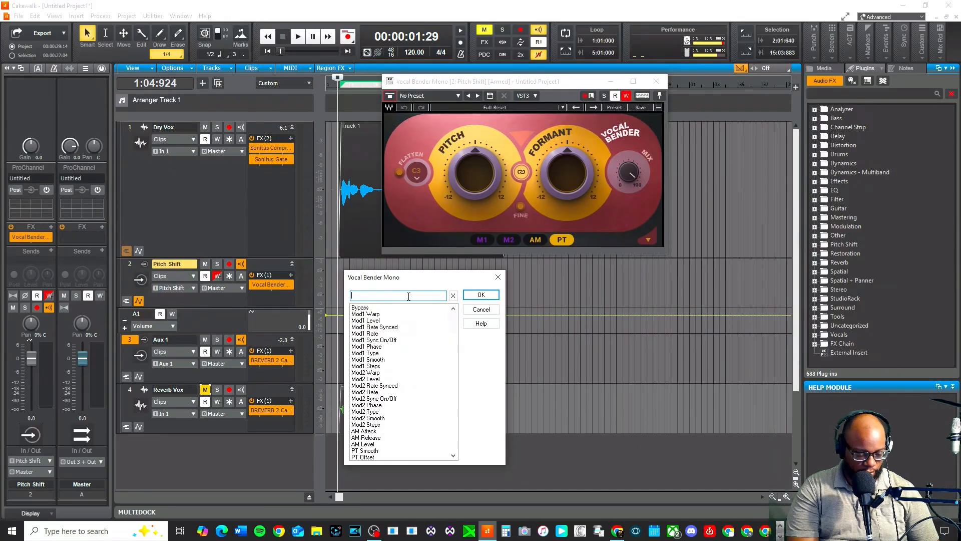
type("ch")
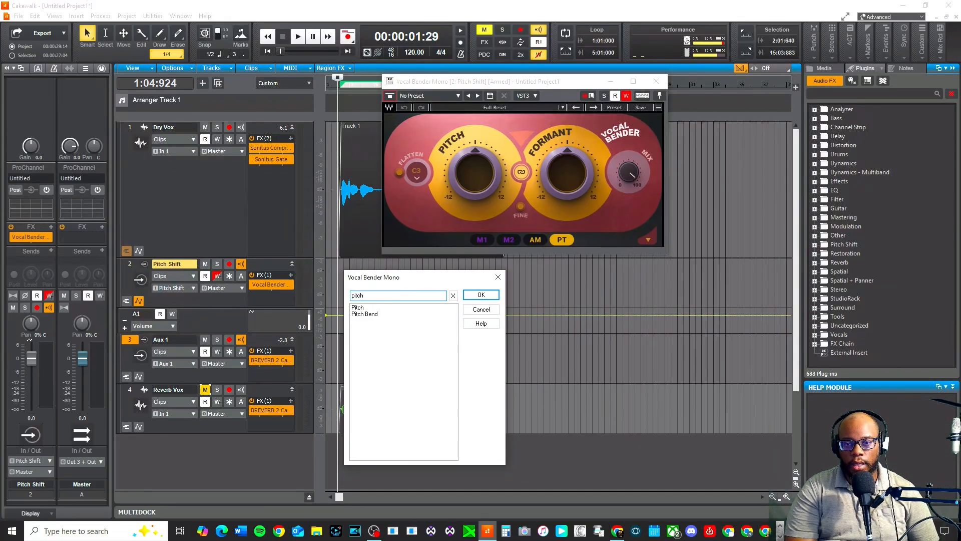
left_click(364, 308)
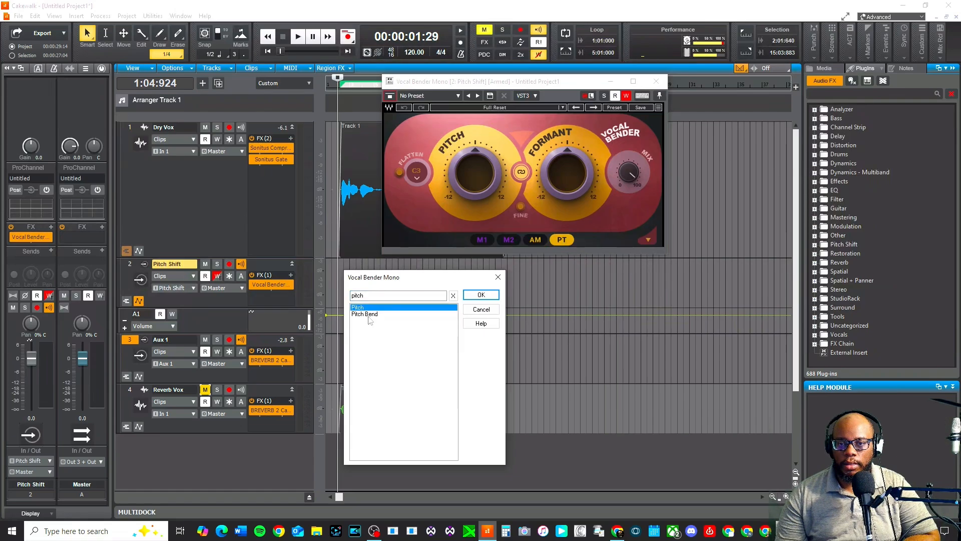
left_click(480, 295)
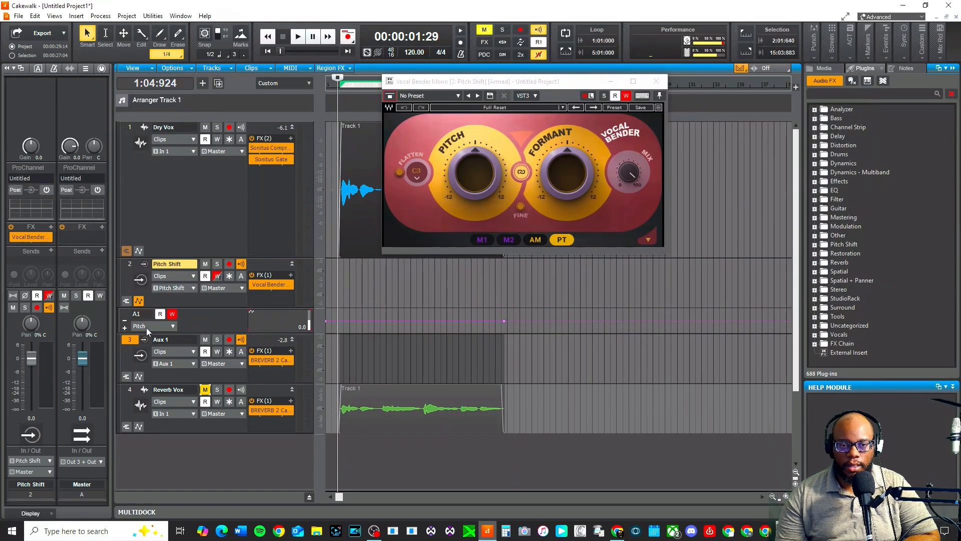
Step: Add a second automation lane to the Pitch Shift track and assign it to the Vocal Bender Mono Formant parameter
left_click(125, 328)
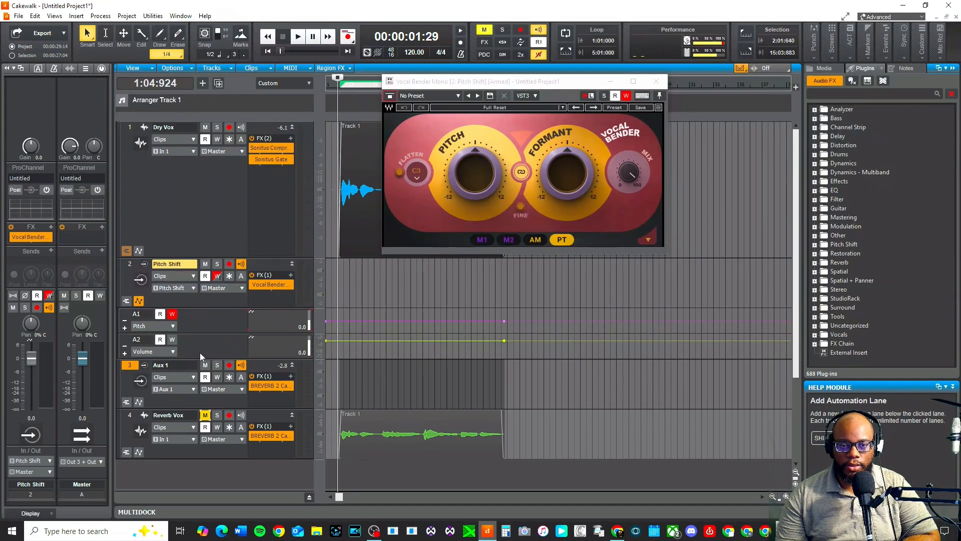
left_click(166, 352)
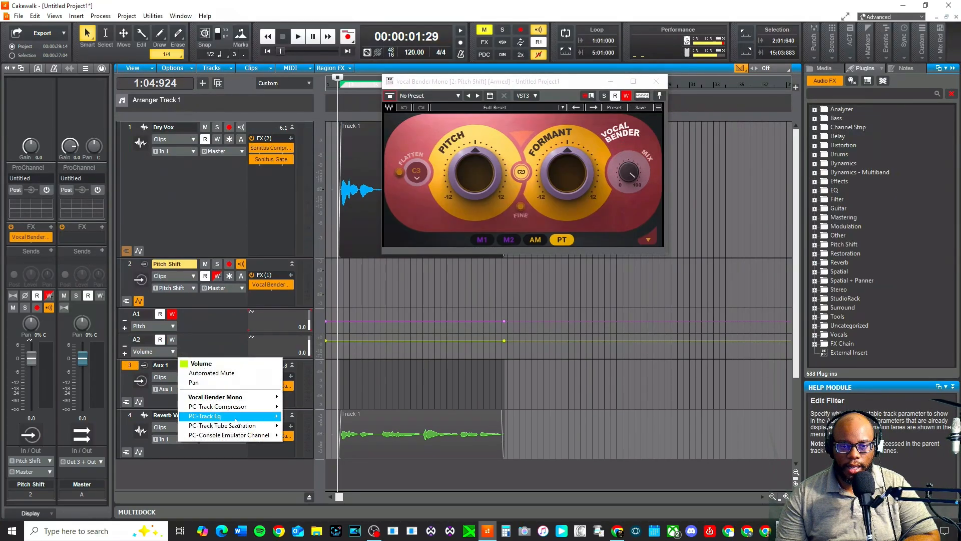
mouse_move(246, 436)
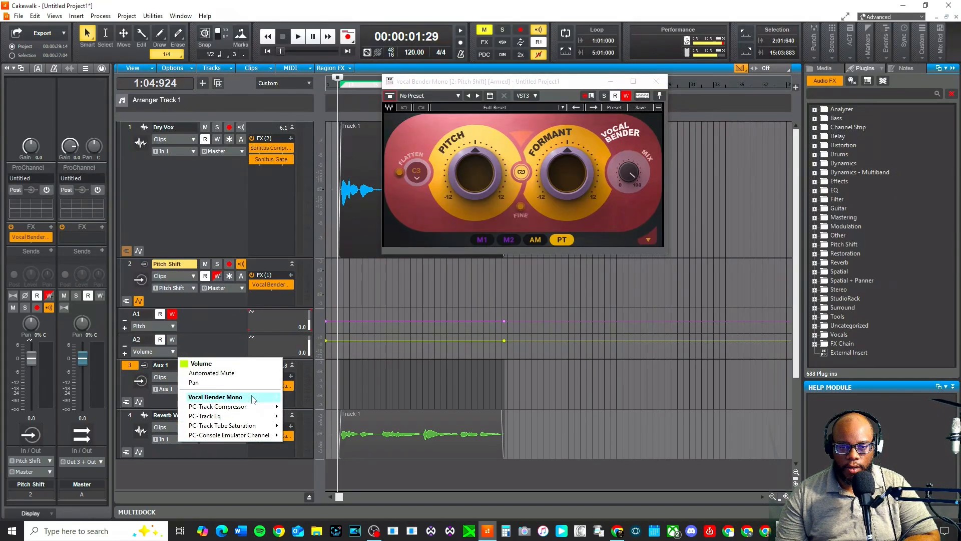
mouse_move(254, 398)
left_click(317, 396)
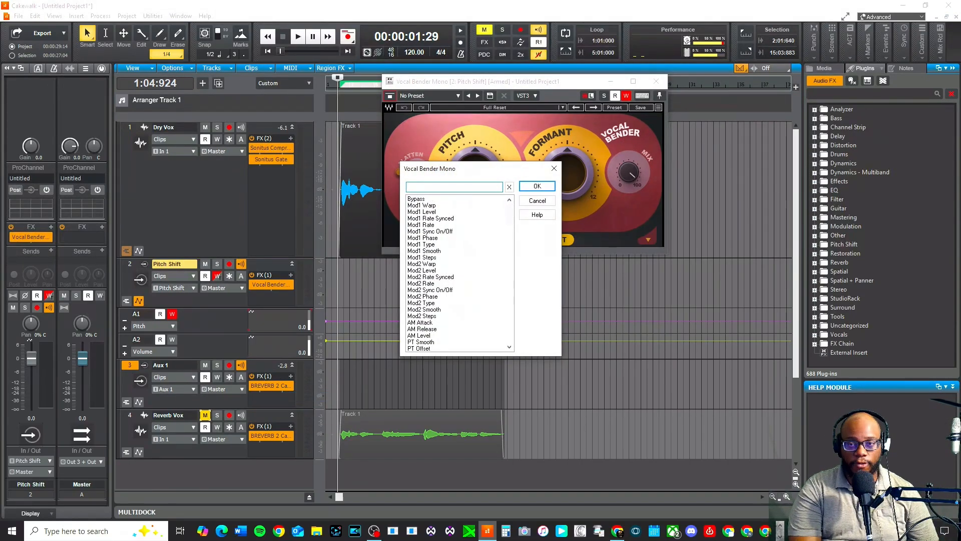
type("formant")
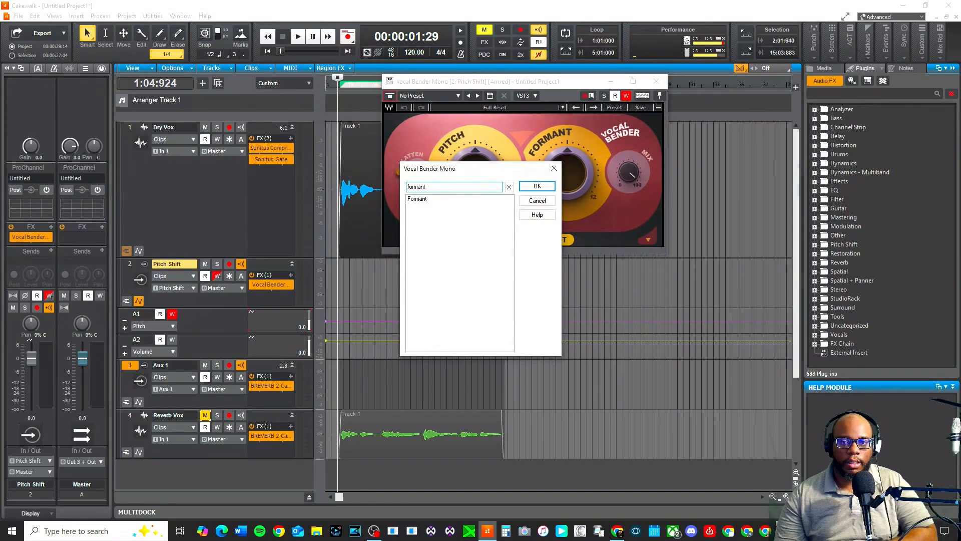
left_click(418, 199)
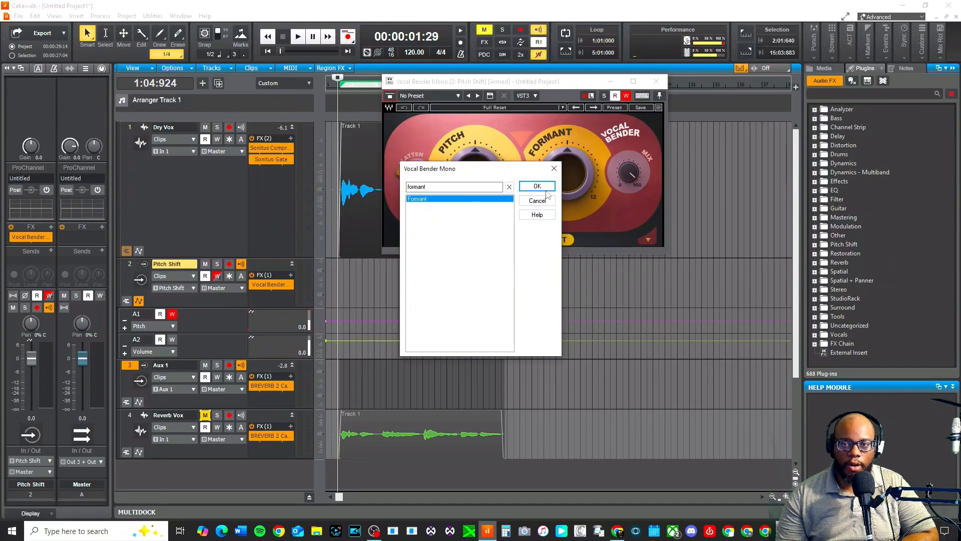
left_click(543, 188)
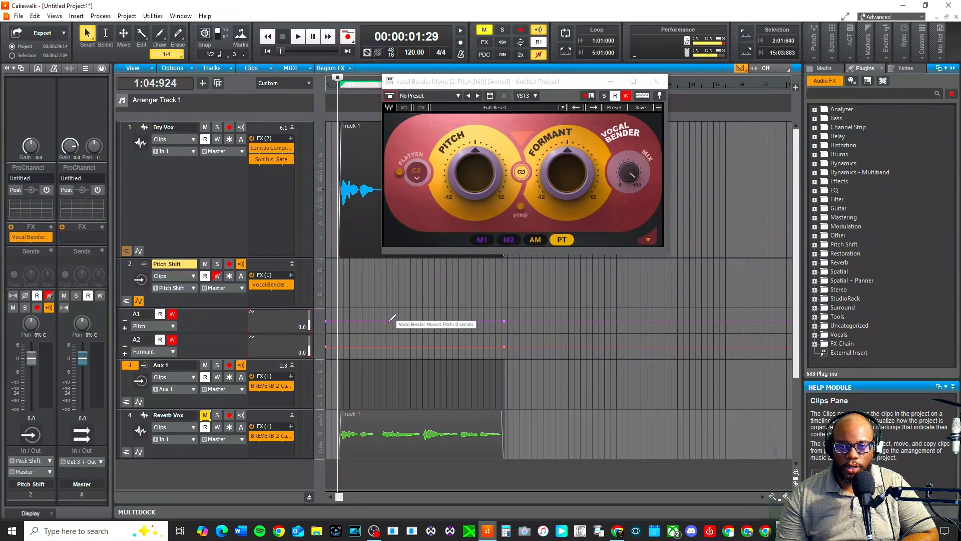
Step: Add nine nodes along the Pitch envelope, spread across the length of the vocal clip at 0 semitones
left_click(350, 321)
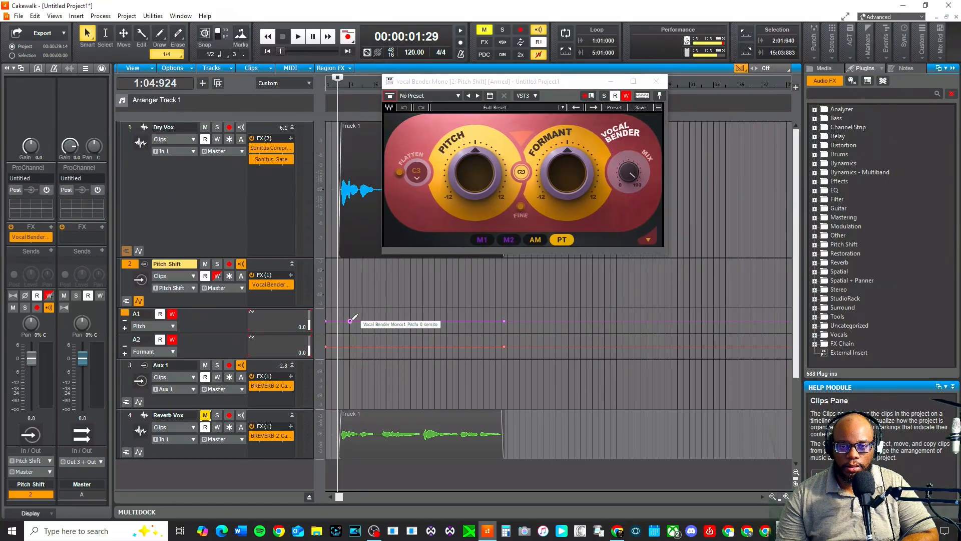
left_click(366, 321)
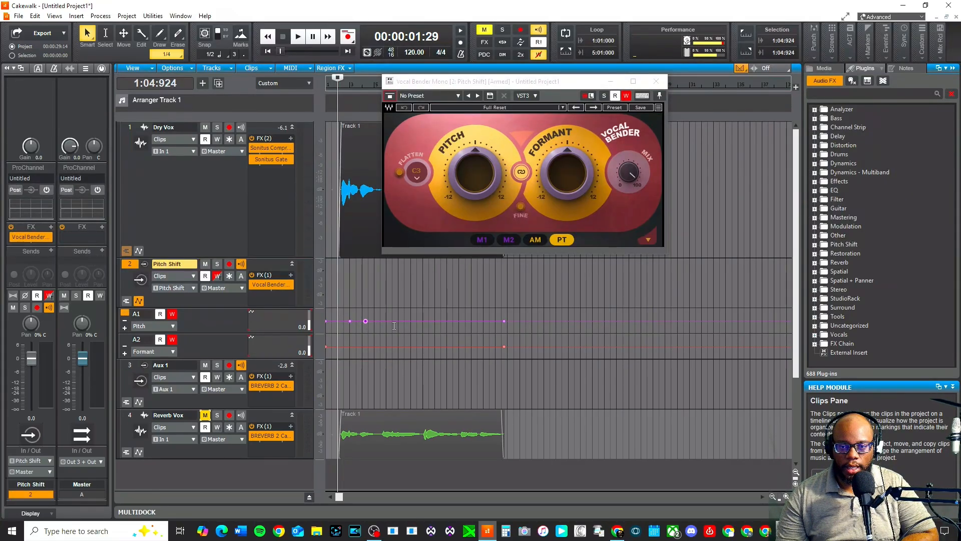
left_click(381, 320)
left_click(407, 320)
left_click(417, 321)
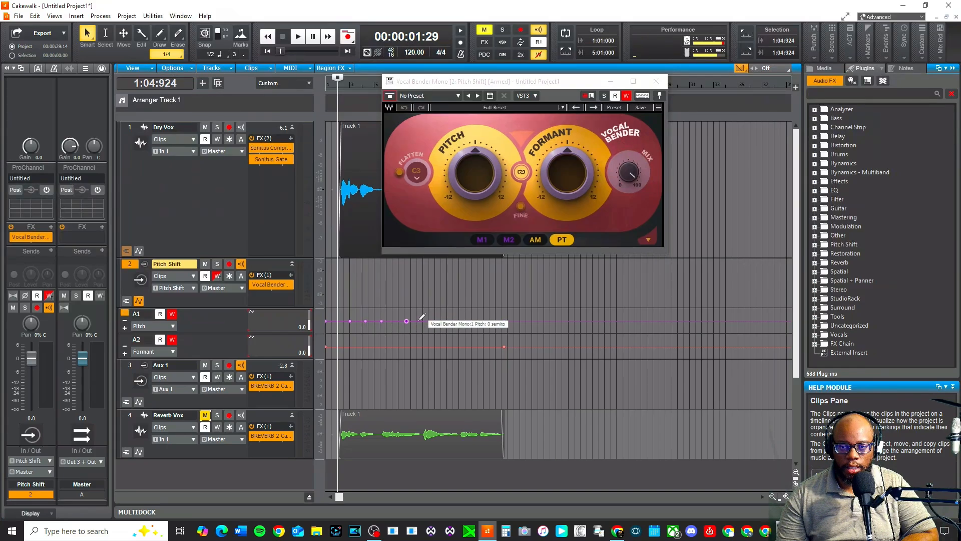
left_click(431, 320)
left_click(452, 321)
left_click(461, 320)
left_click(482, 321)
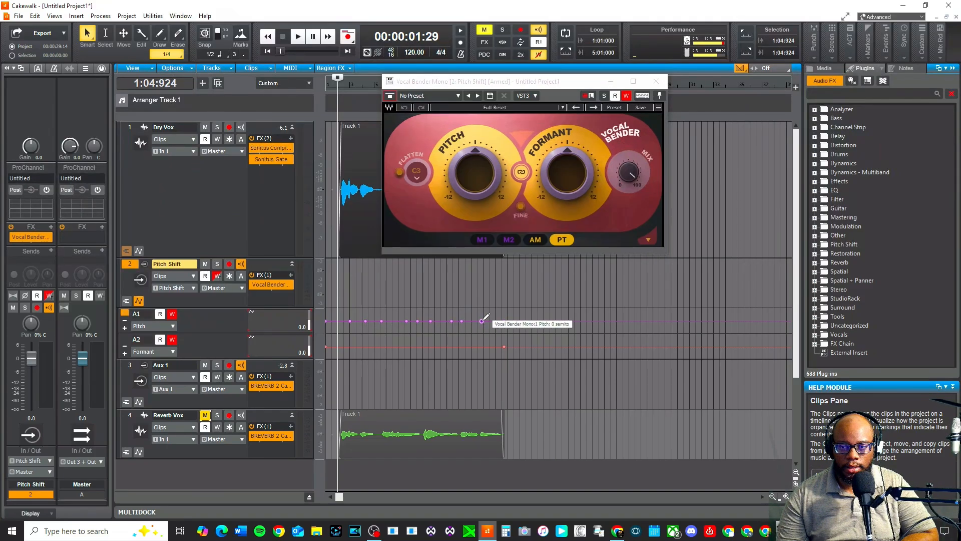
Step: Add six nodes along the Formant envelope, spread across the length of the vocal clip at 0 semitones
left_click(354, 346)
left_click(374, 346)
left_click(395, 346)
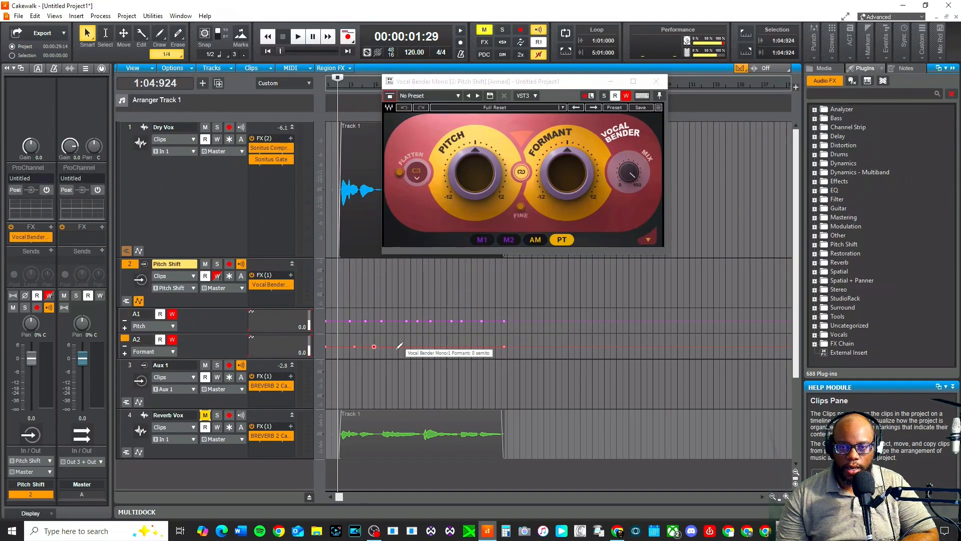
left_click(427, 347)
left_click(456, 347)
left_click(482, 347)
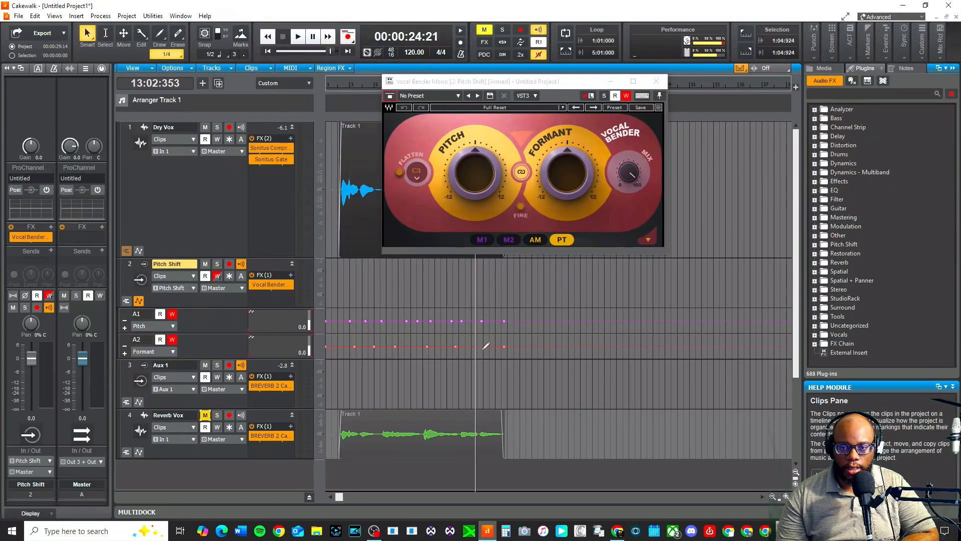
Step: Shape the Pitch envelope into alternating peaks and dips, and the Formant envelope into a dip of about -11 semitones followed by a rise
left_click_drag(349, 322, 410, 316)
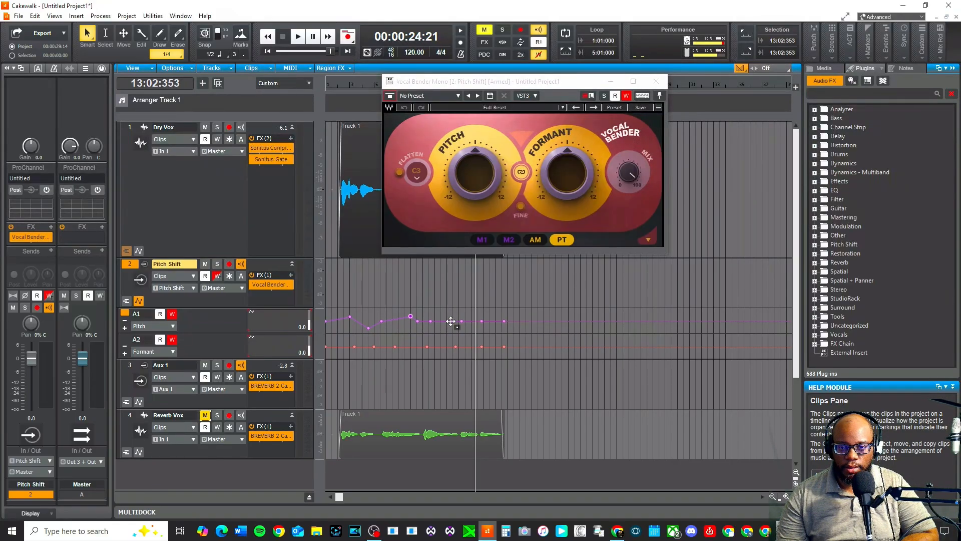
left_click_drag(451, 321, 484, 331)
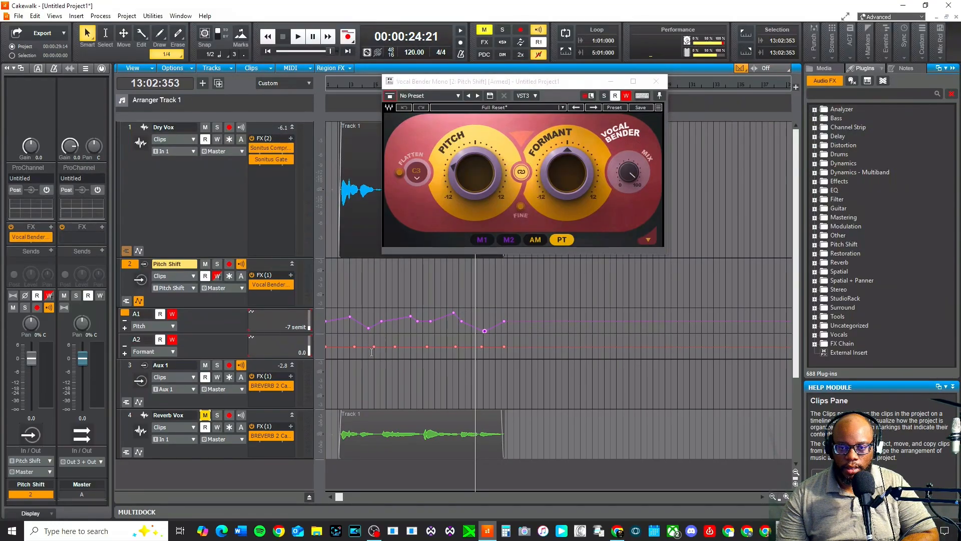
left_click(354, 346)
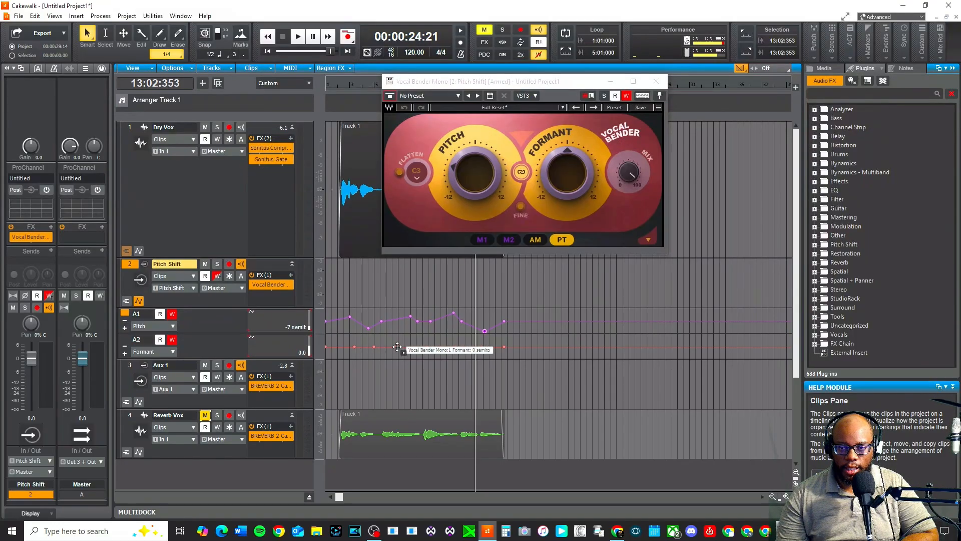
left_click_drag(396, 347, 399, 356)
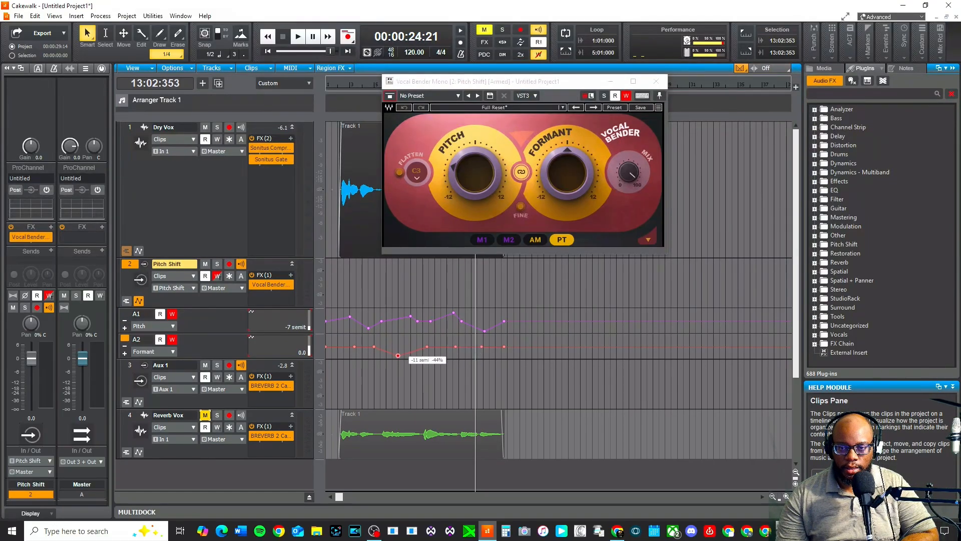
left_click(457, 346)
left_click_drag(457, 346, 484, 340)
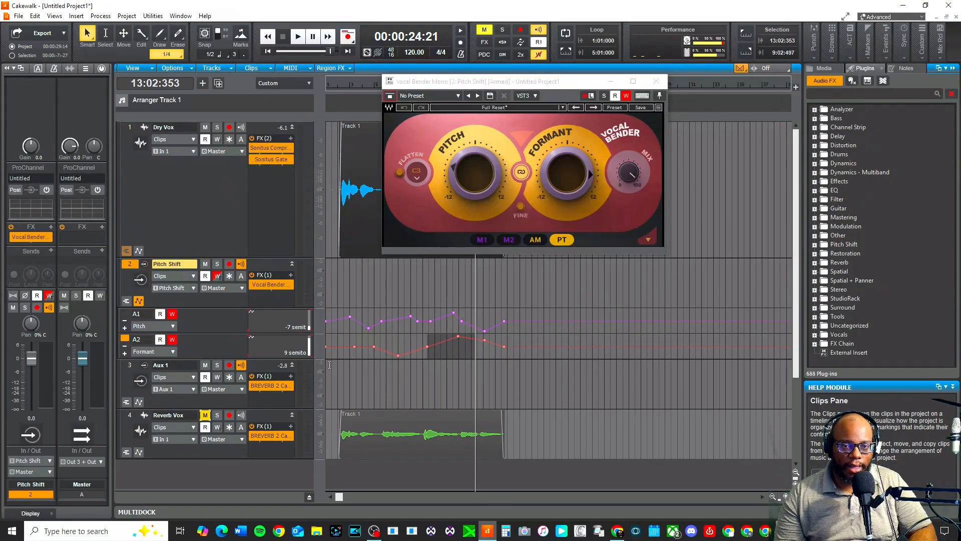
Step: Play the project from the start to audition the pitch and formant automation with all active tracks, and stop playback
key("w")
key("space")
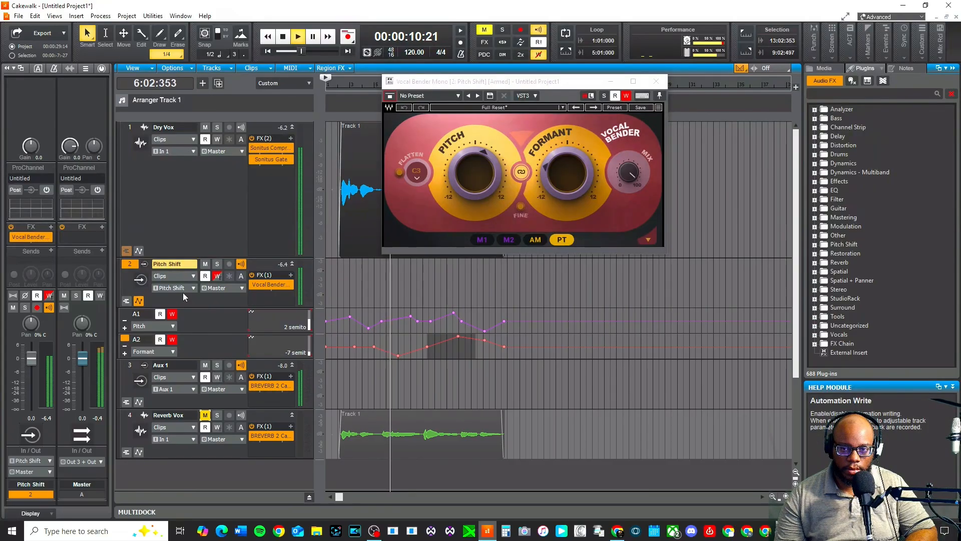
key("space")
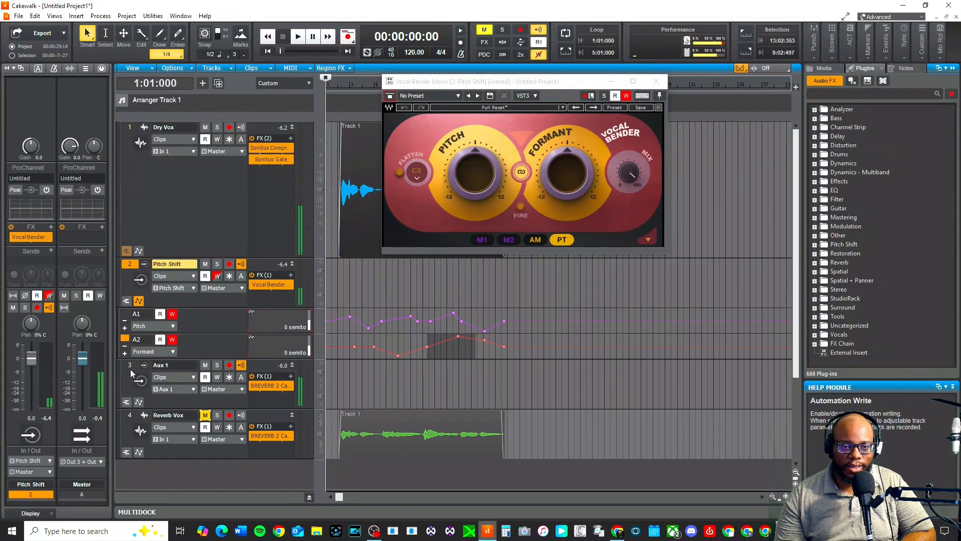
Step: Mute the Aux 1 and Dry Vox tracks and play briefly from the start to check the Pitch Shift track alone
left_click(206, 365)
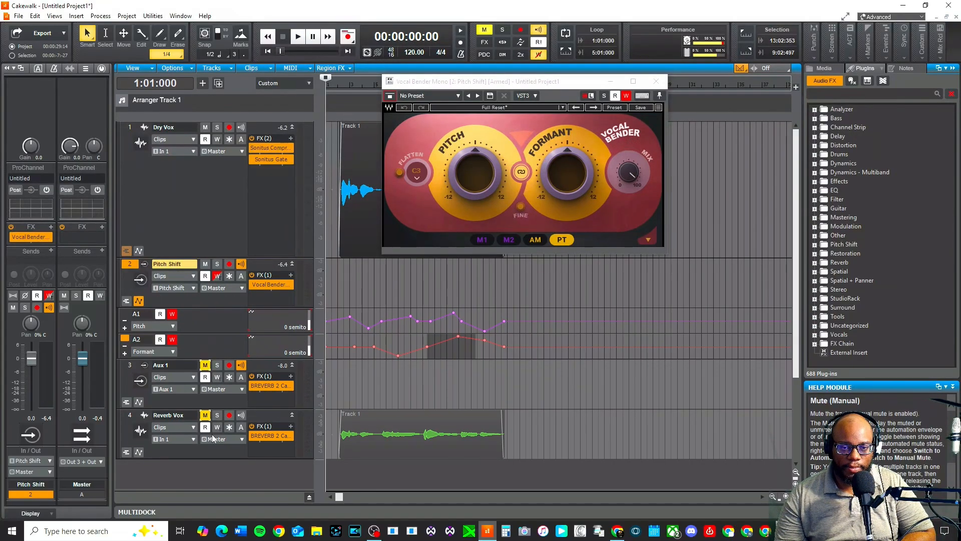
left_click(206, 127)
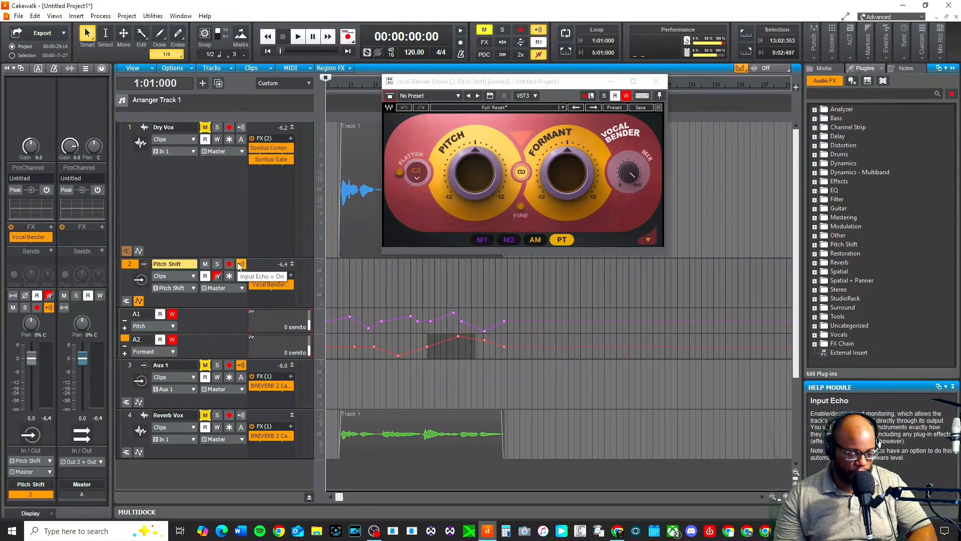
key("space")
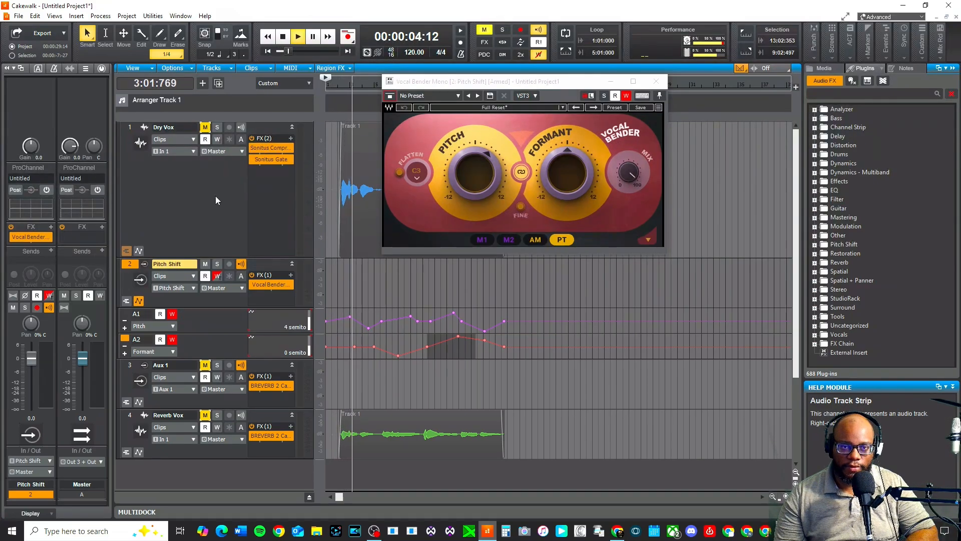
key("space")
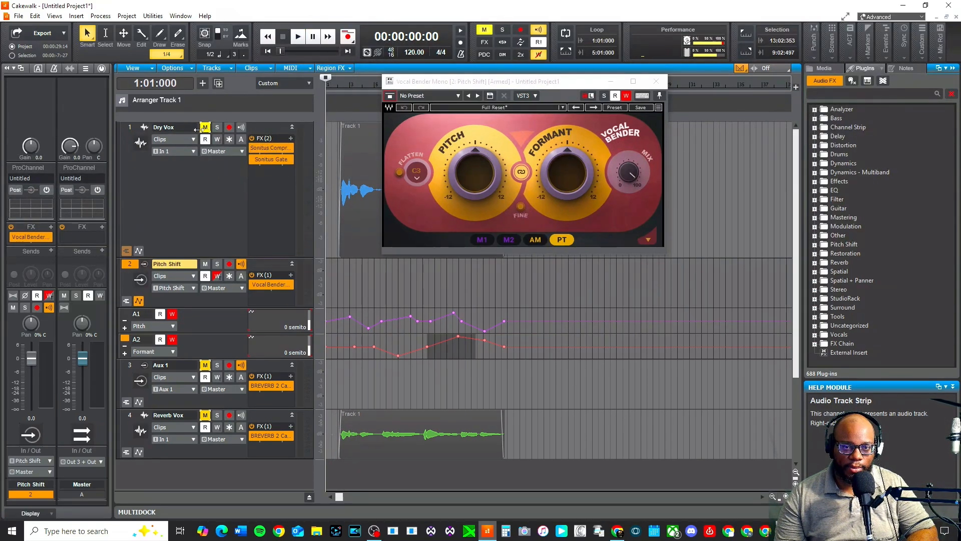
Step: Select the Dry Vox track and switch off its send to the Pitch Shift aux
left_click(129, 264)
left_click(129, 264)
left_click(130, 264)
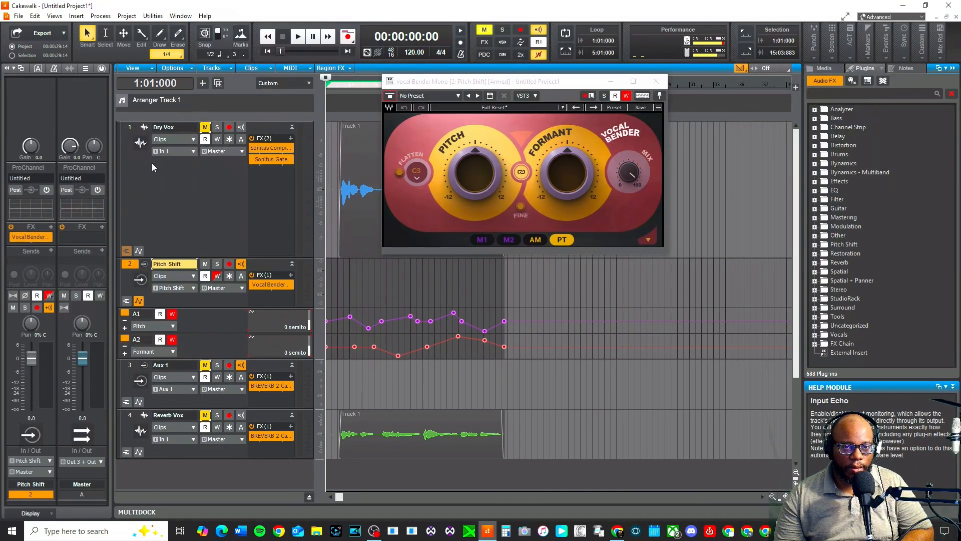
left_click(131, 128)
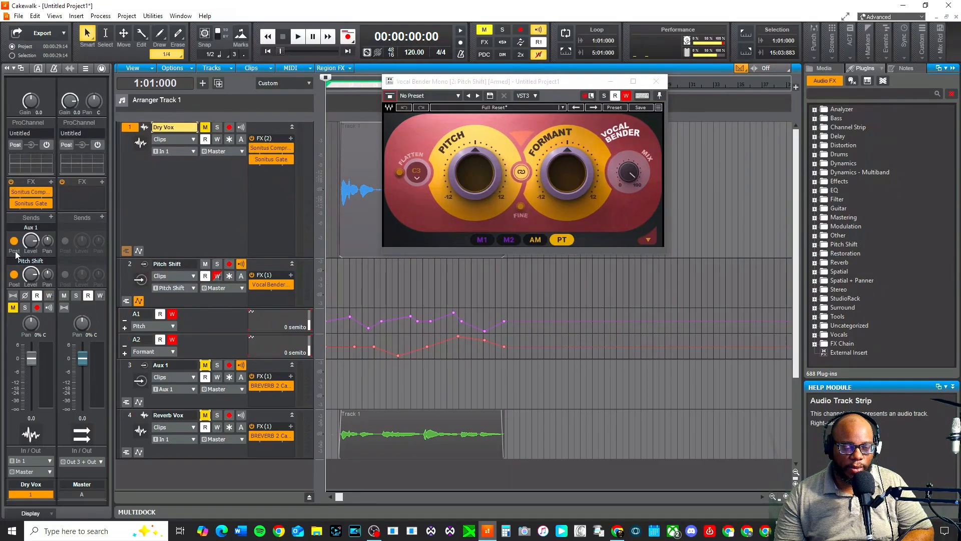
left_click(15, 274)
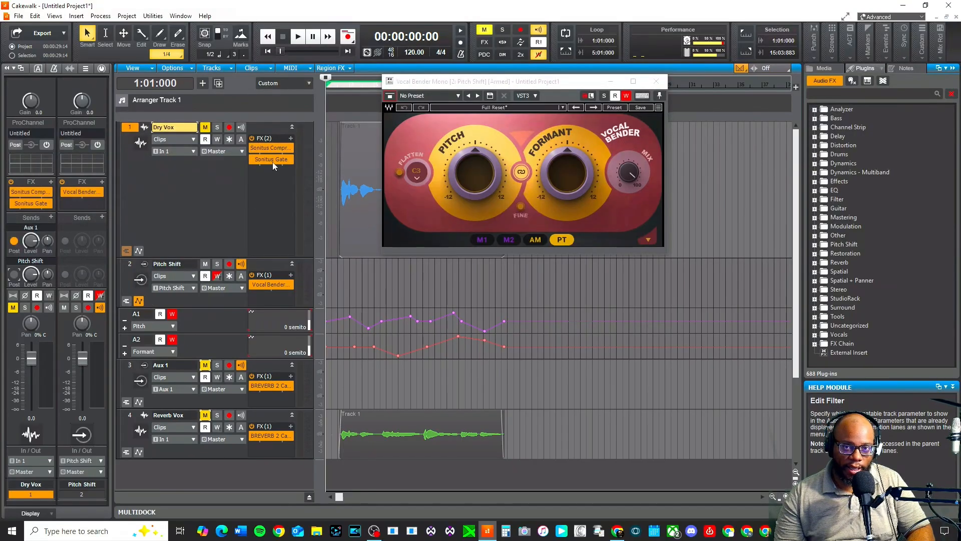
Step: Play the project, restart playback from the beginning of the vocal clip, and unmute the Dry Vox and Aux 1 tracks while it runs
key("space")
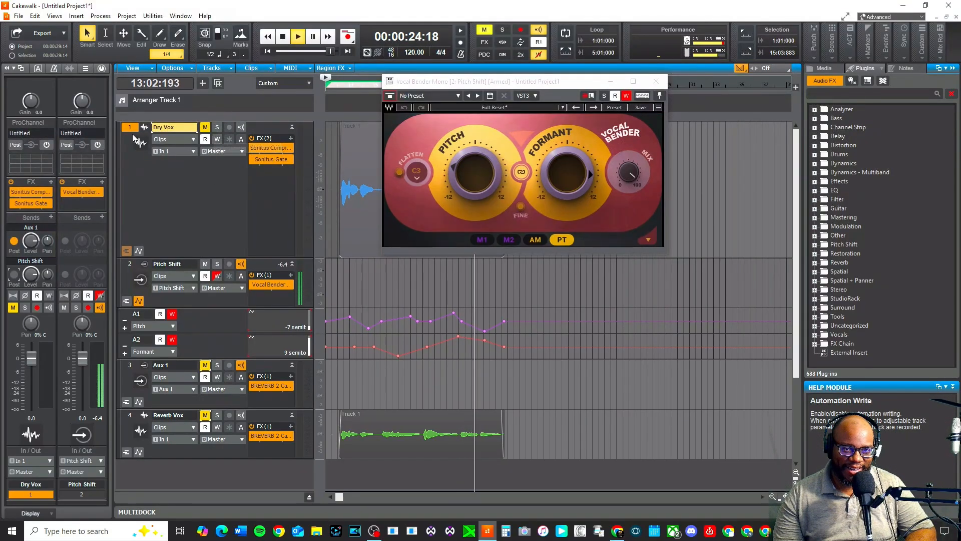
left_click(206, 128)
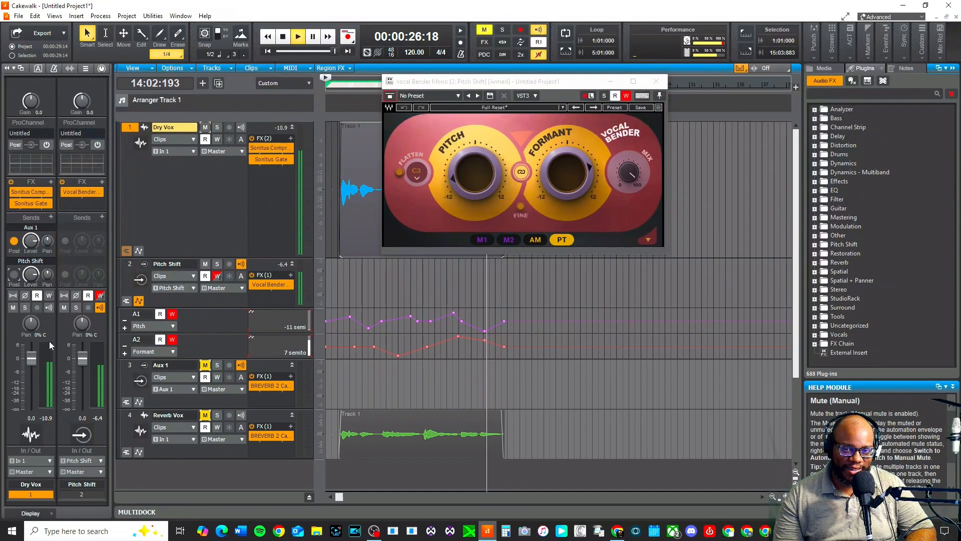
left_click(339, 85)
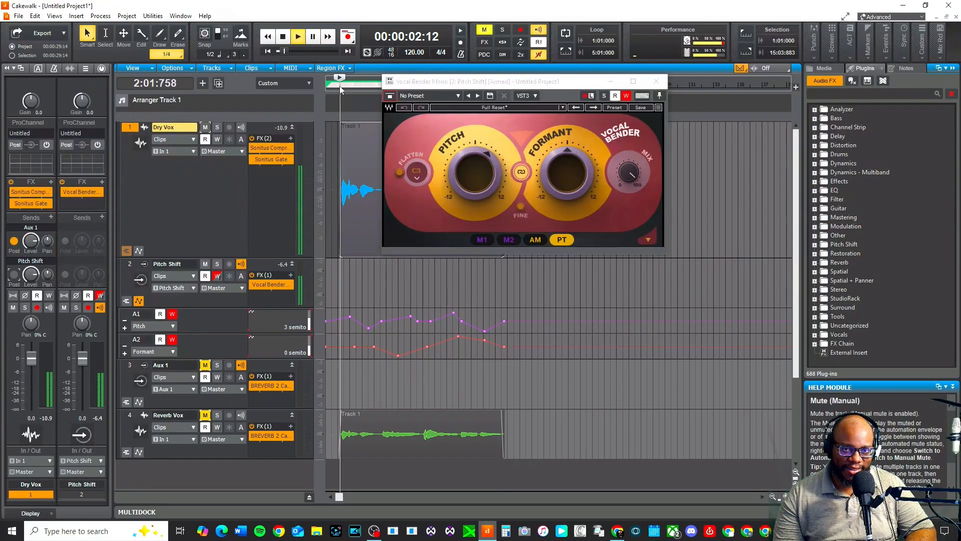
left_click(206, 366)
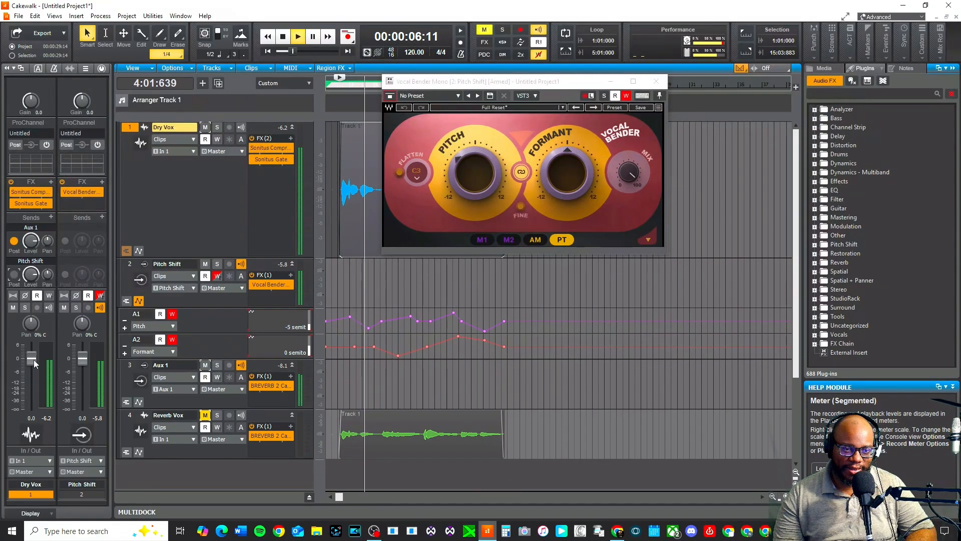
Step: Lower the Dry Vox track volume to about -3.5 dB and the Aux 1 volume to about -8.4 dB during playback
left_click_drag(31, 359, 31, 367)
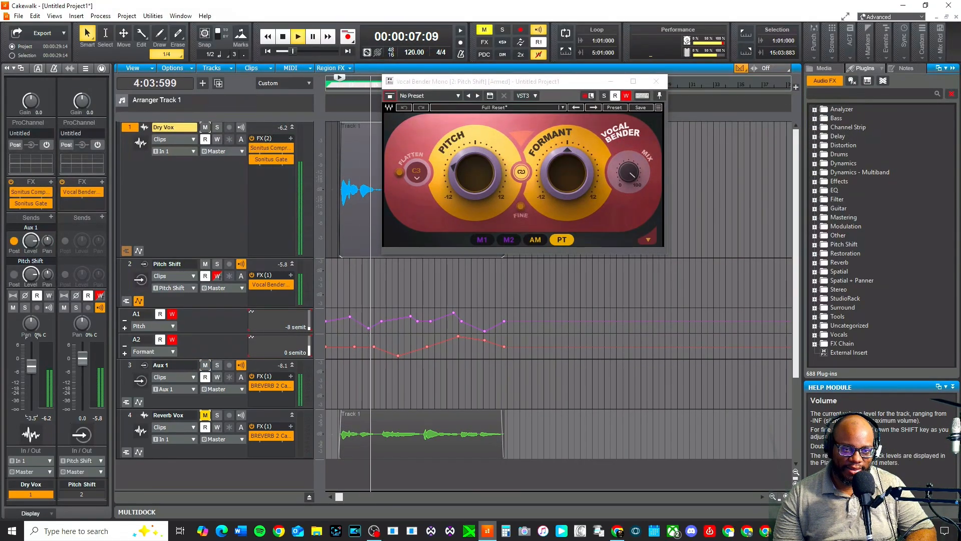
left_click(134, 365)
left_click_drag(37, 373, 37, 381)
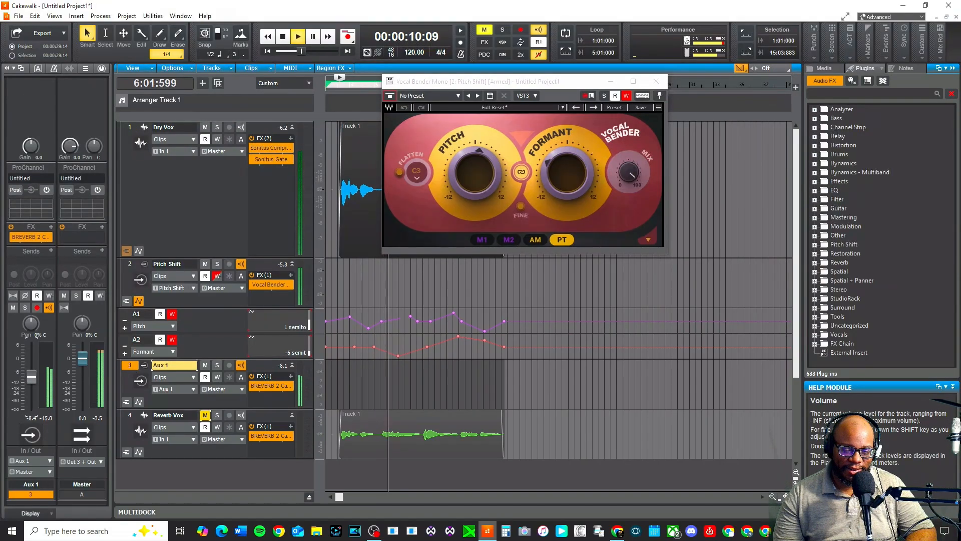